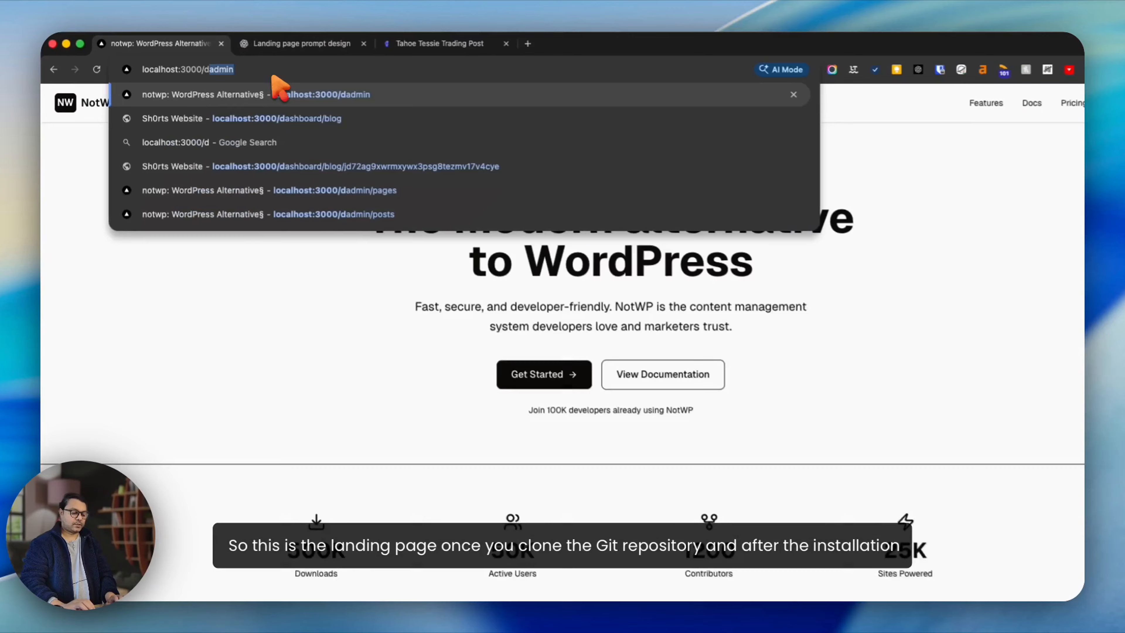
# Open the site's admin dashboard at localhost:3000/dadmin and start a new post.
pyautogui.press('Return')
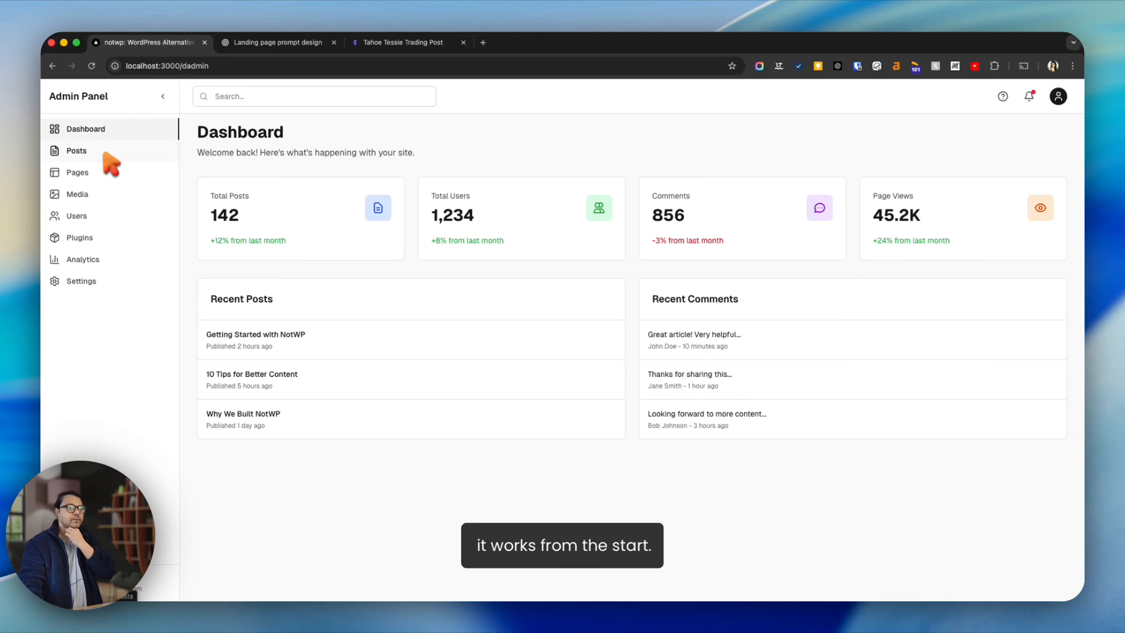
pyautogui.click(105, 151)
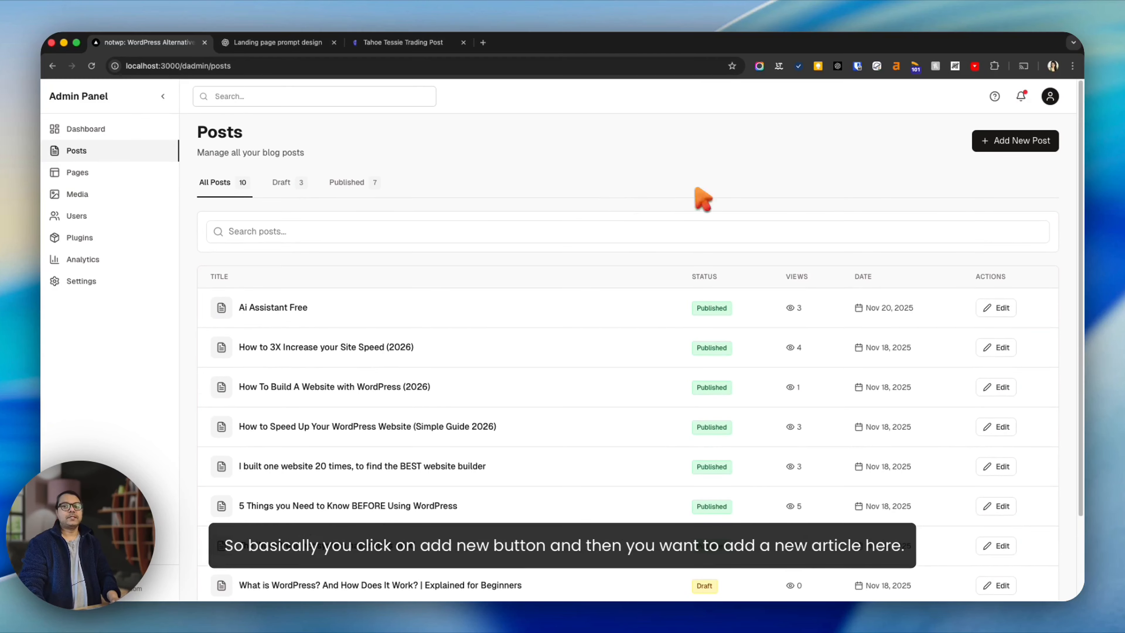
pyautogui.click(1000, 141)
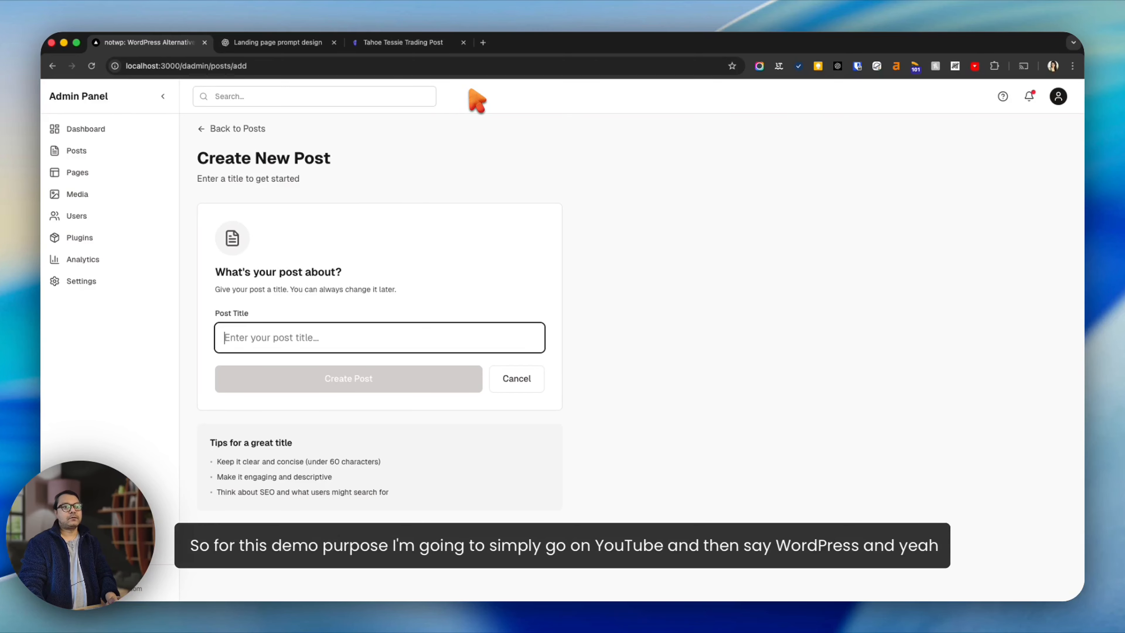
# Open YouTube in a new browser tab and search for "wordpress".
pyautogui.click(483, 42)
pyautogui.write('you')
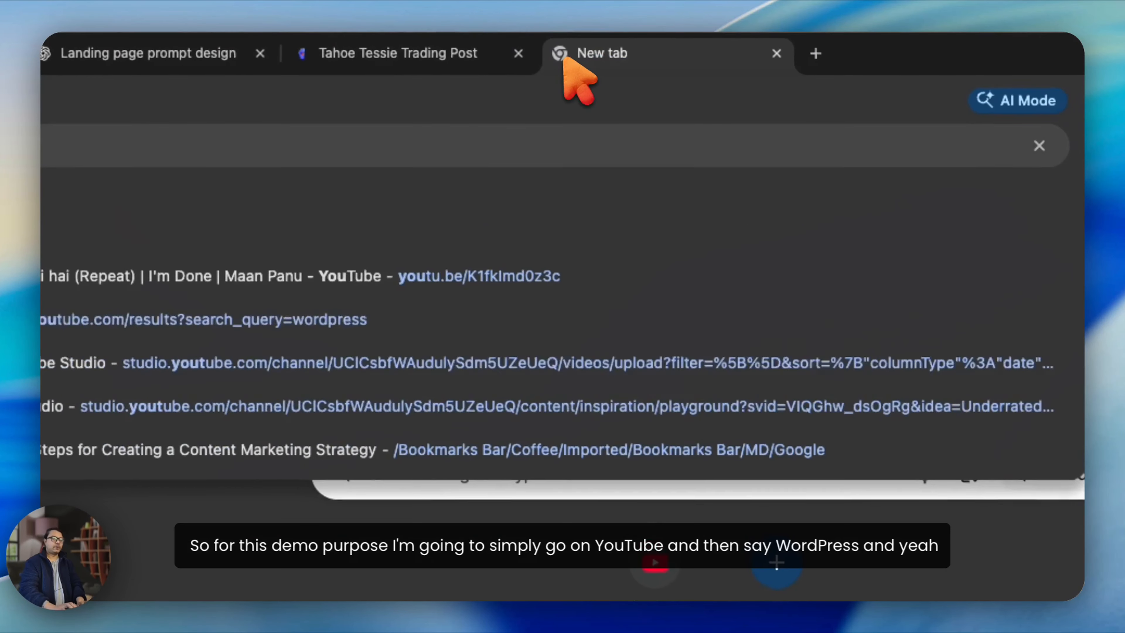
pyautogui.press('Return')
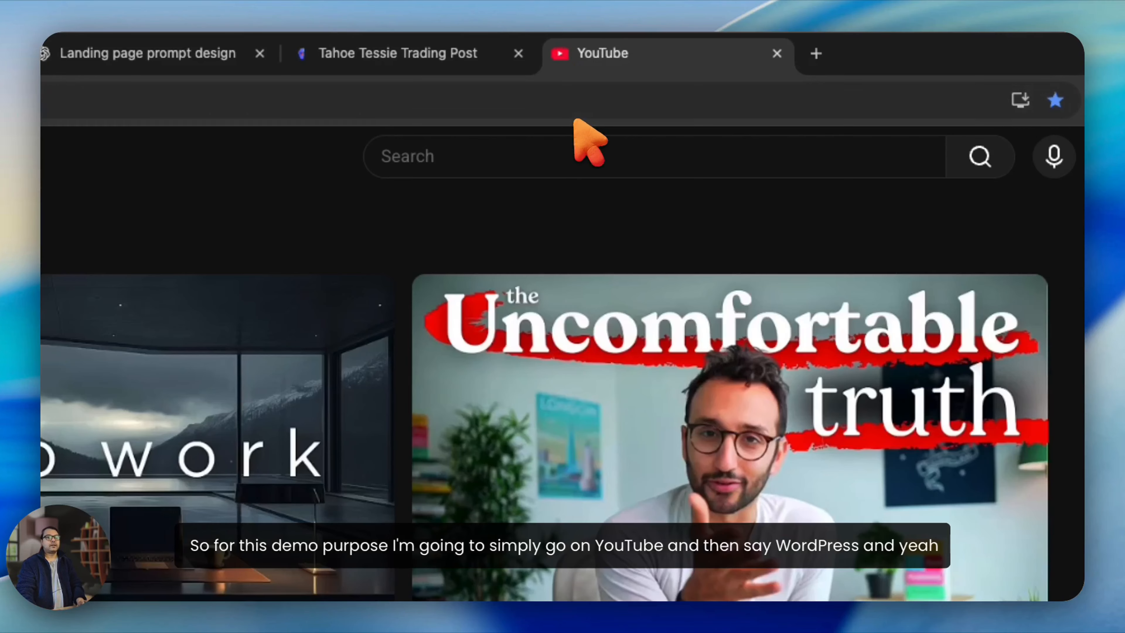
pyautogui.click(576, 153)
pyautogui.write('wordpress')
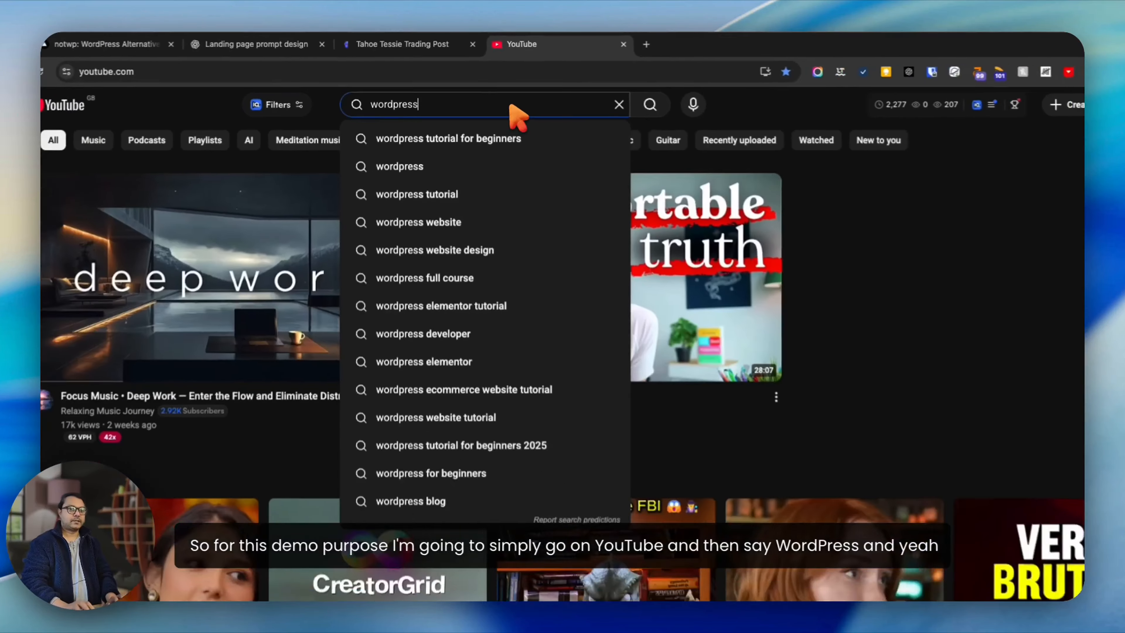
pyautogui.press('Return')
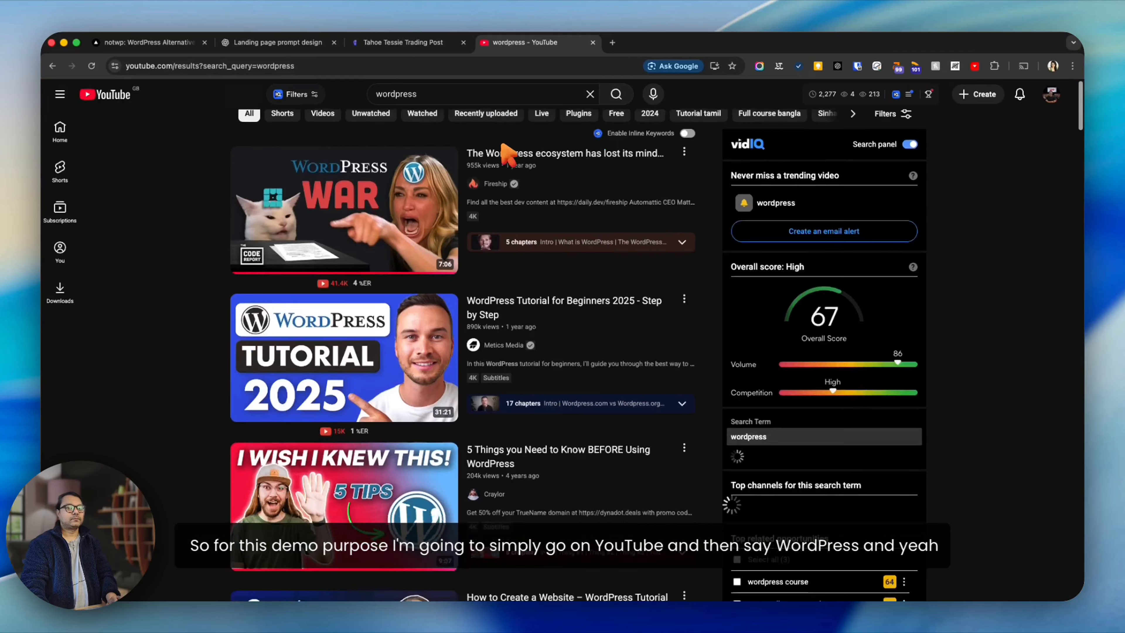
# Find the video "WordPress Plugins Are Becoming a Waste of Time (Thanks to AI)" in the results, open it and pause playback.
pyautogui.scroll(-4, 514, 164)
pyautogui.scroll(-5, 594, 231)
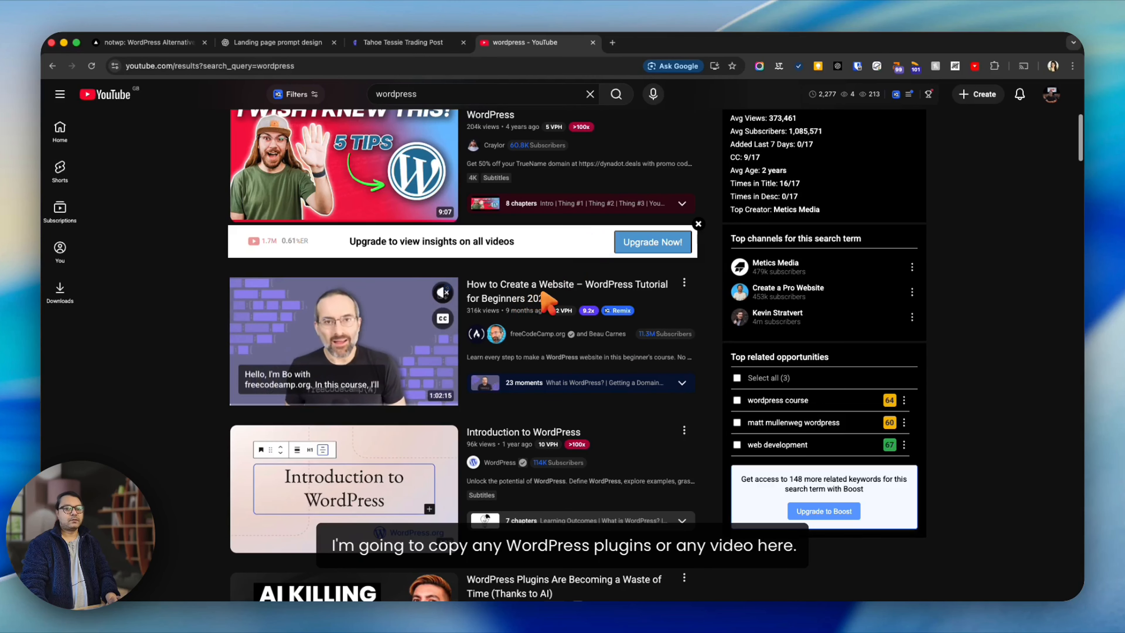
pyautogui.scroll(-4, 548, 302)
pyautogui.scroll(-2, 548, 301)
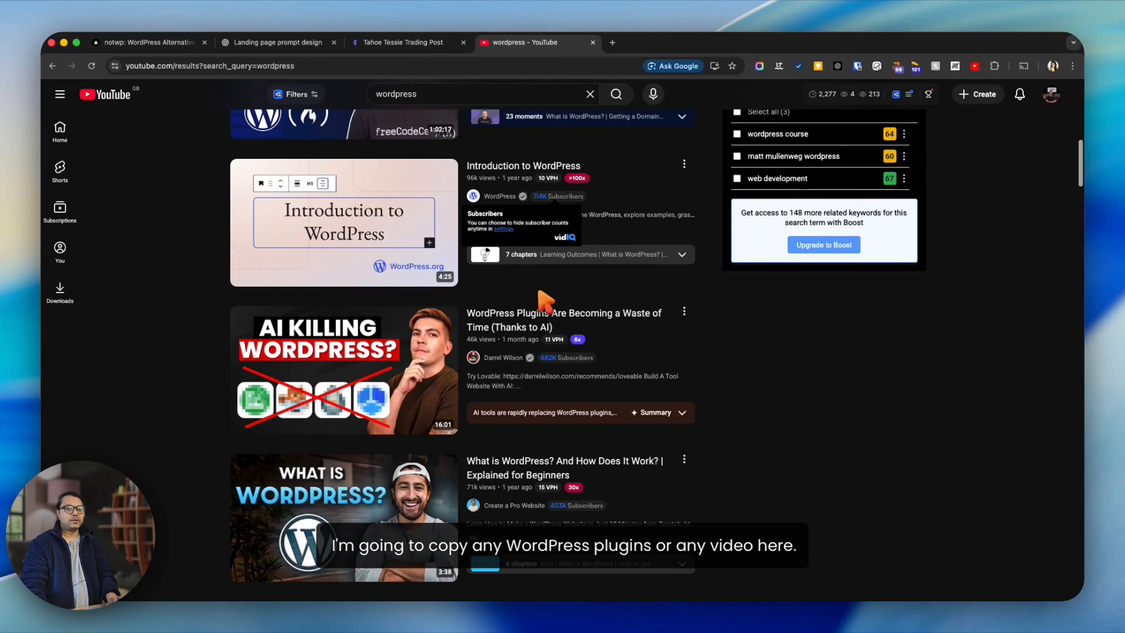
pyautogui.scroll(12, 543, 319)
pyautogui.scroll(-6, 528, 323)
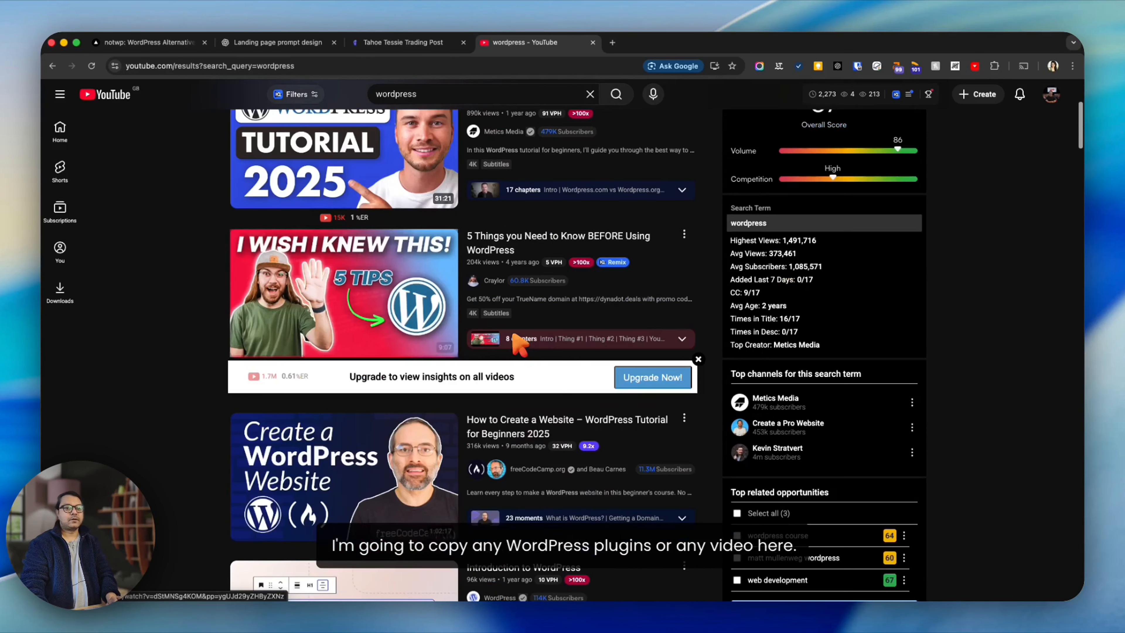
pyautogui.scroll(-4, 526, 325)
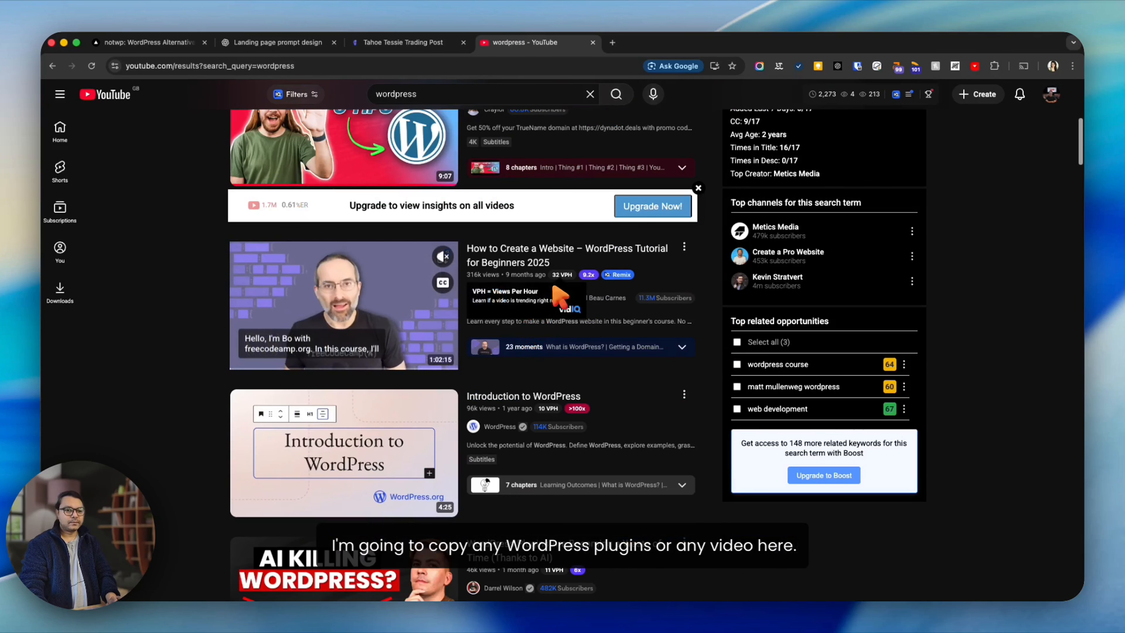
pyautogui.scroll(-6, 556, 290)
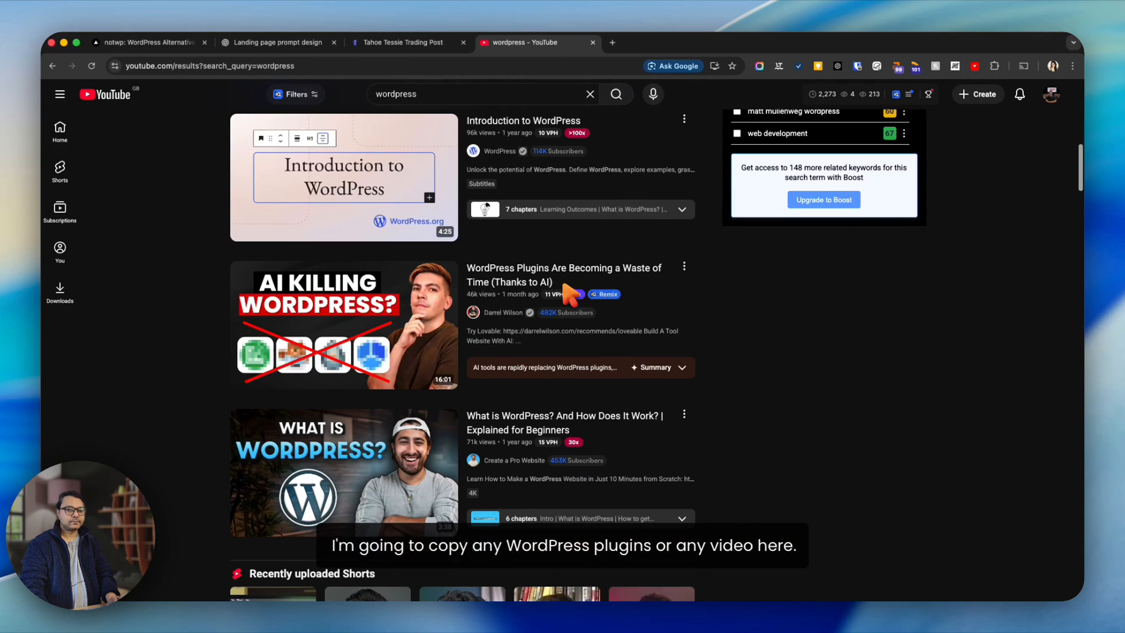
pyautogui.click(569, 287)
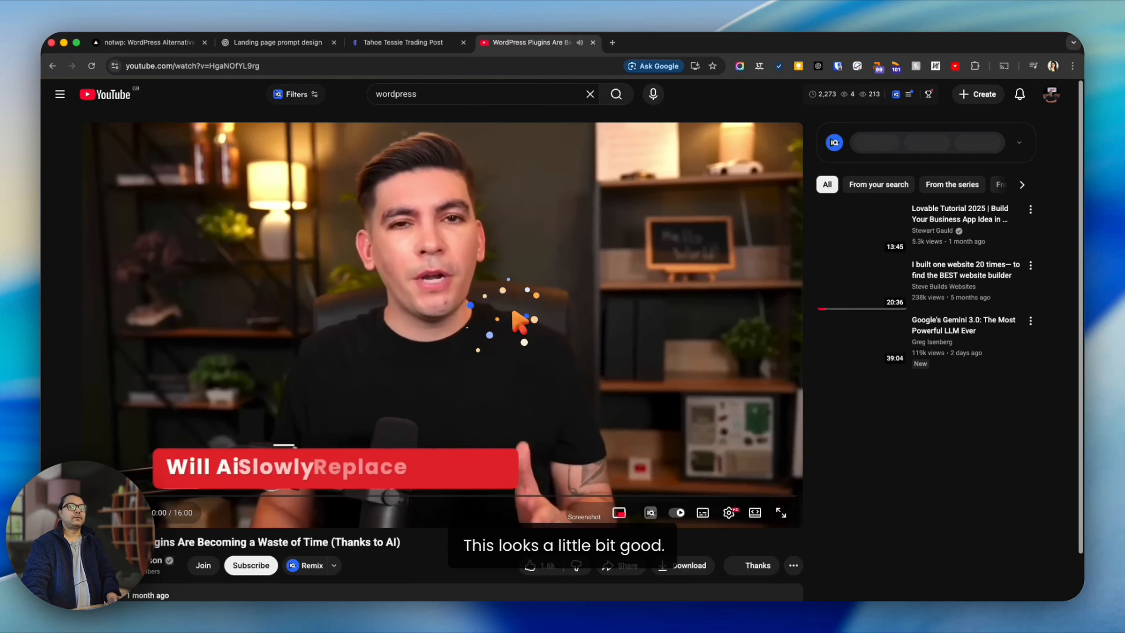
pyautogui.click(435, 305)
# Select the video's title, run AI Text Assistant's Medium Article Prompt on it, and move the assistant window aside.
pyautogui.scroll(-6, 437, 300)
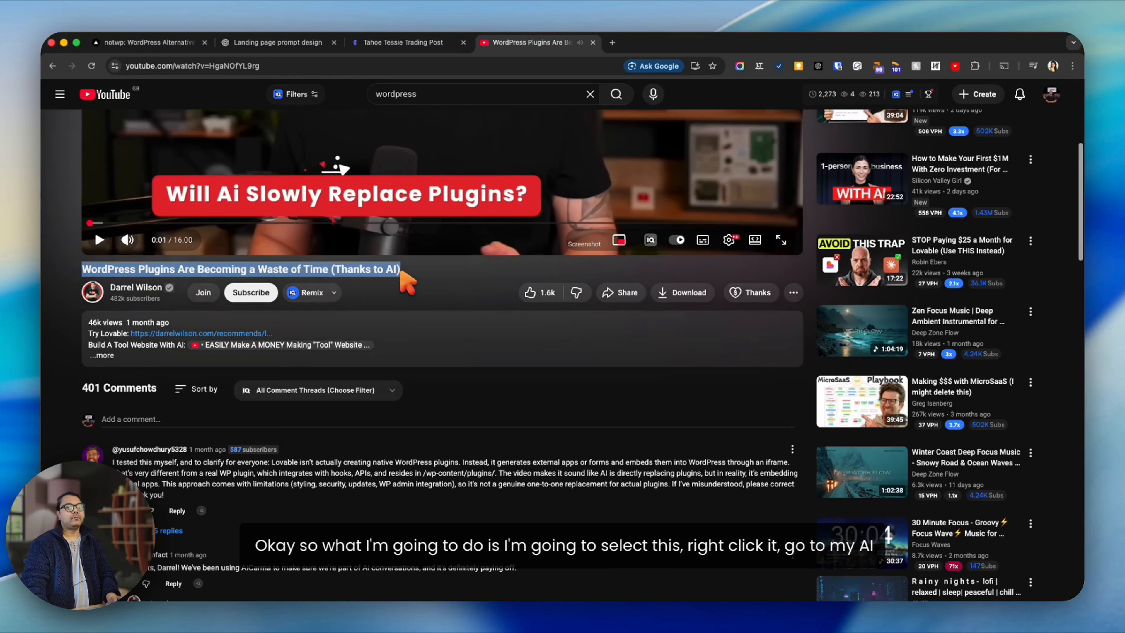
pyautogui.rightClick(388, 269)
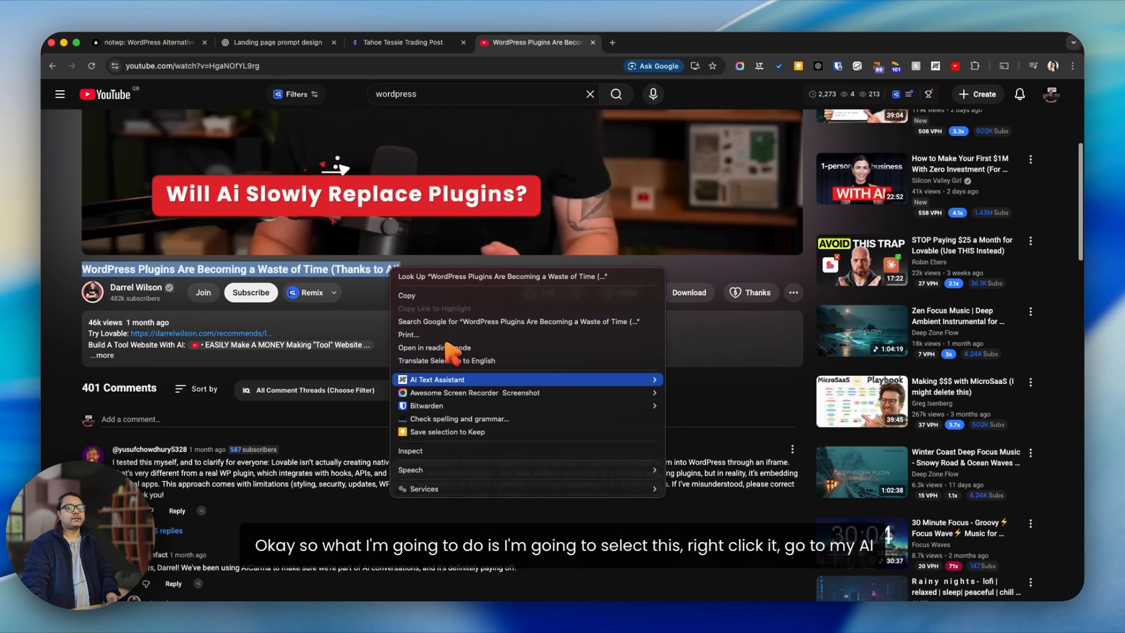
pyautogui.moveTo(464, 380)
pyautogui.click(713, 438)
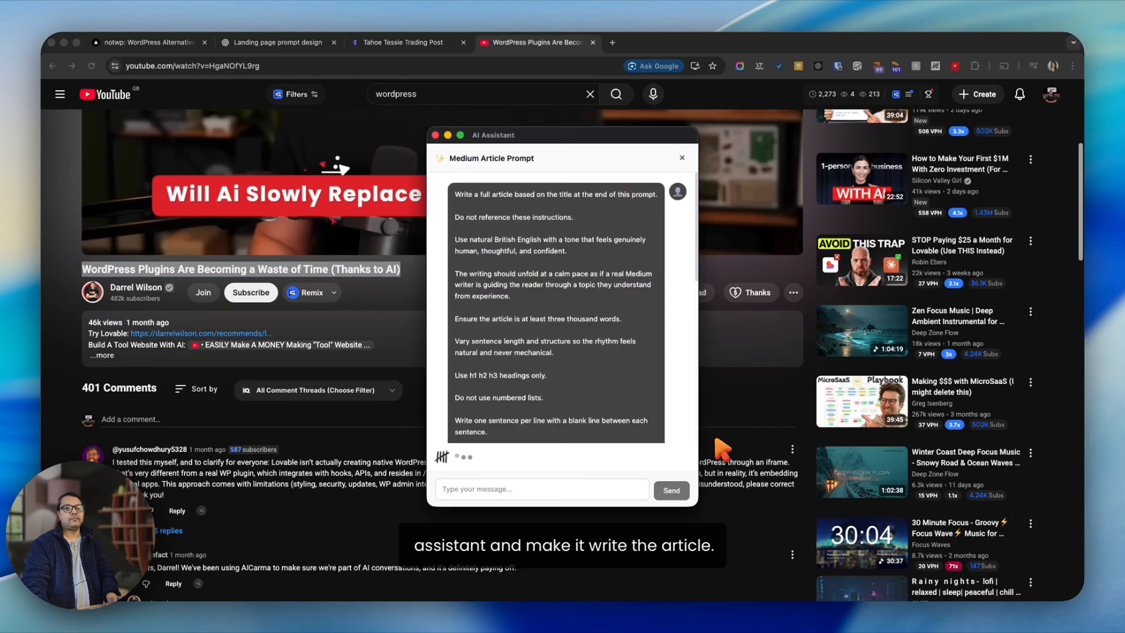
pyautogui.moveTo(596, 127); pyautogui.dragTo(765, 118)
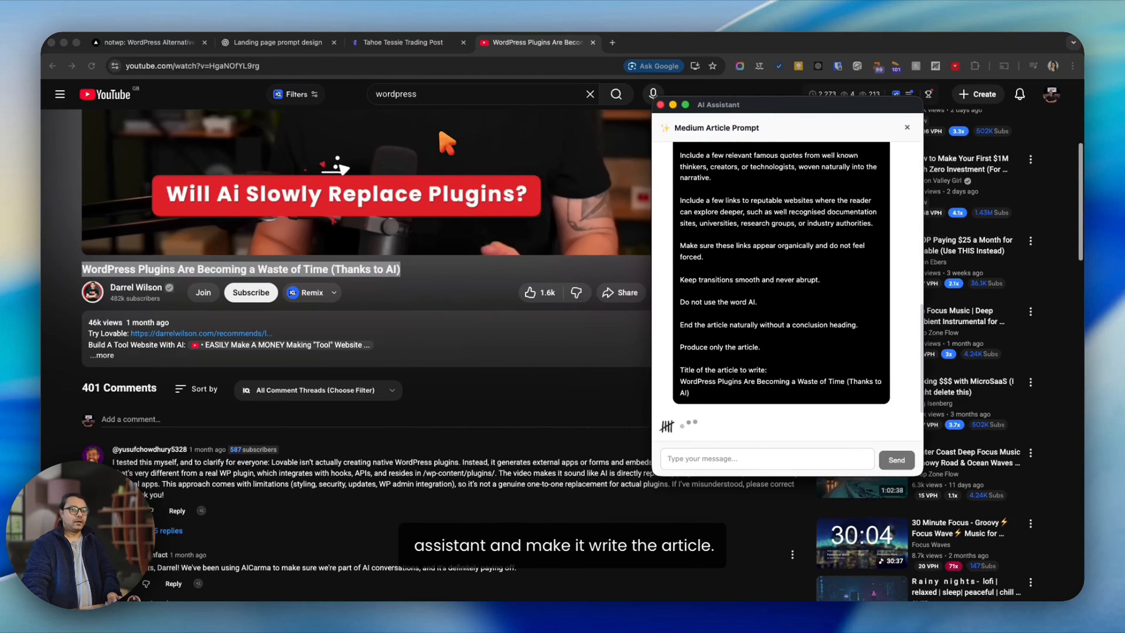
# Copy the video's title and create the new post with "WordPress Plugins Are Becoming a Waste of Time (Thanks to AI)" as its title.
pyautogui.click(133, 45)
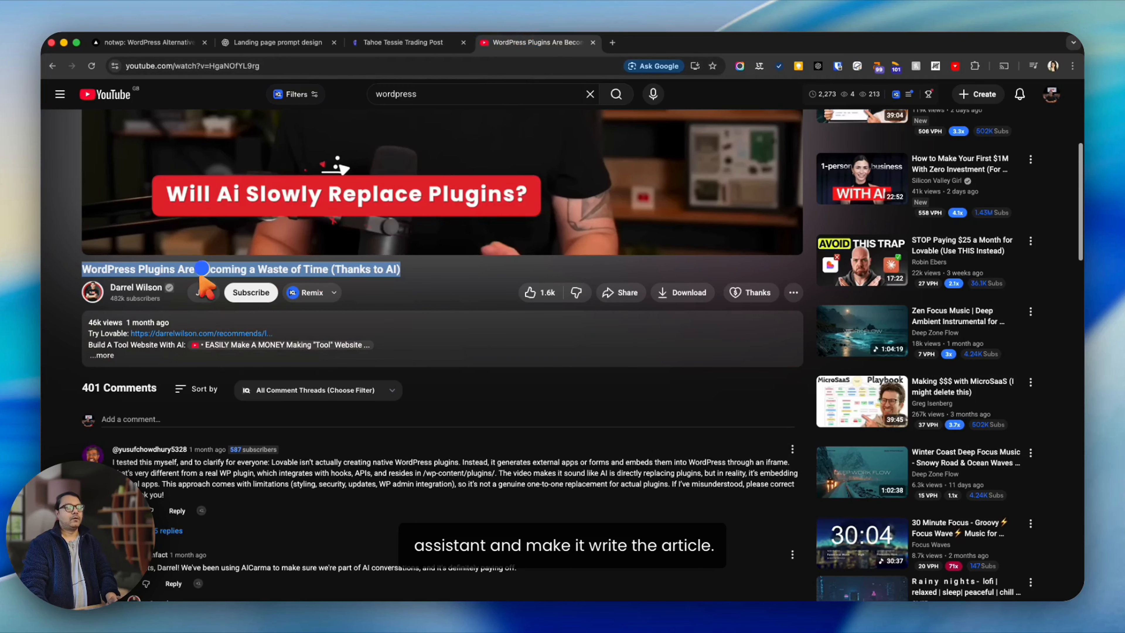
pyautogui.rightClick(205, 268)
pyautogui.click(229, 293)
pyautogui.click(151, 42)
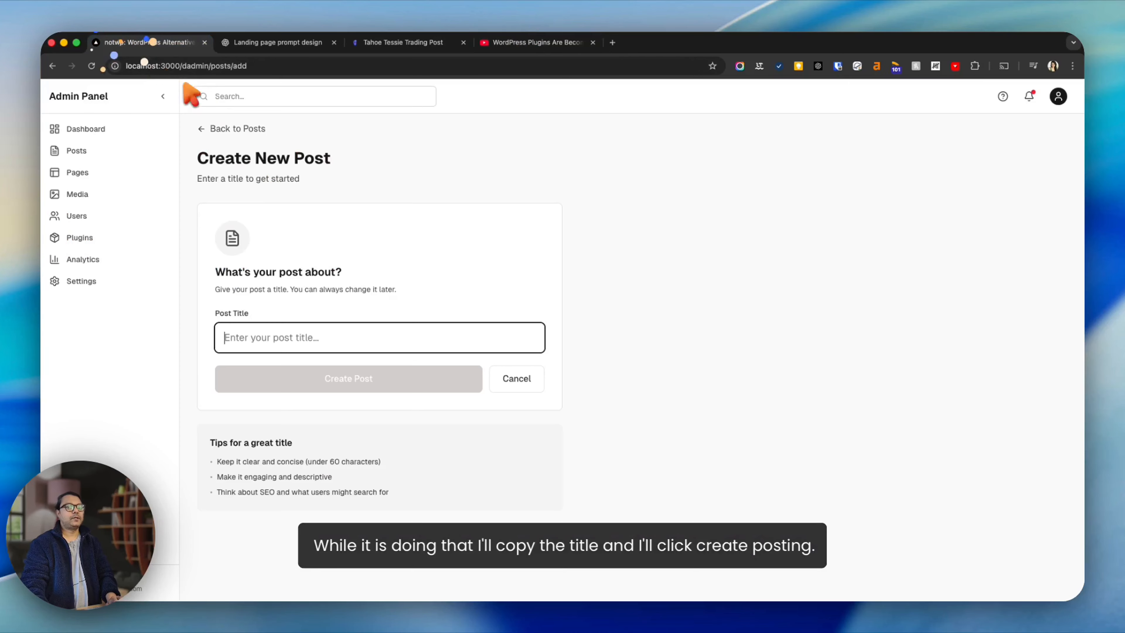
pyautogui.press('super+v')
pyautogui.click(360, 372)
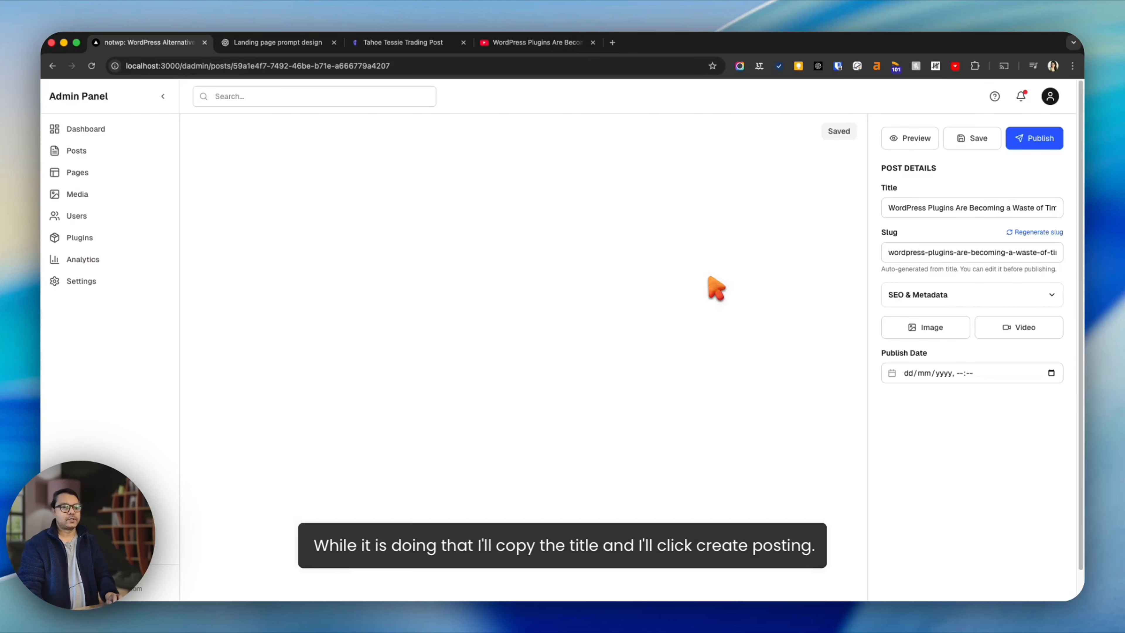
# Delete all the placeholder content from the new post's body.
pyautogui.scroll(-10, 660, 266)
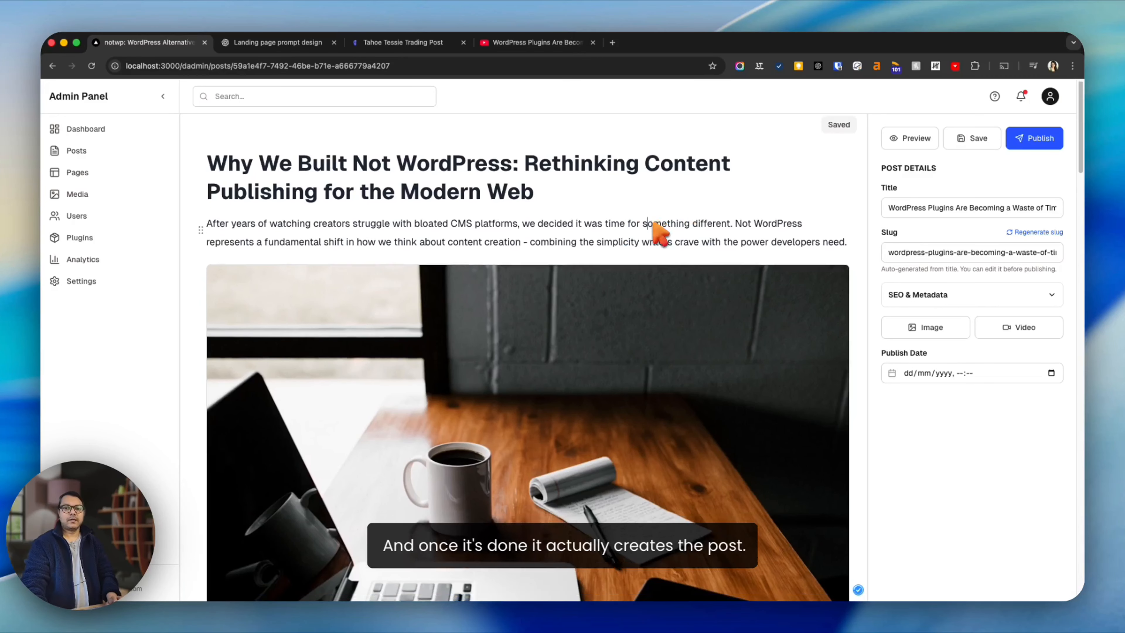
pyautogui.scroll(10, 656, 230)
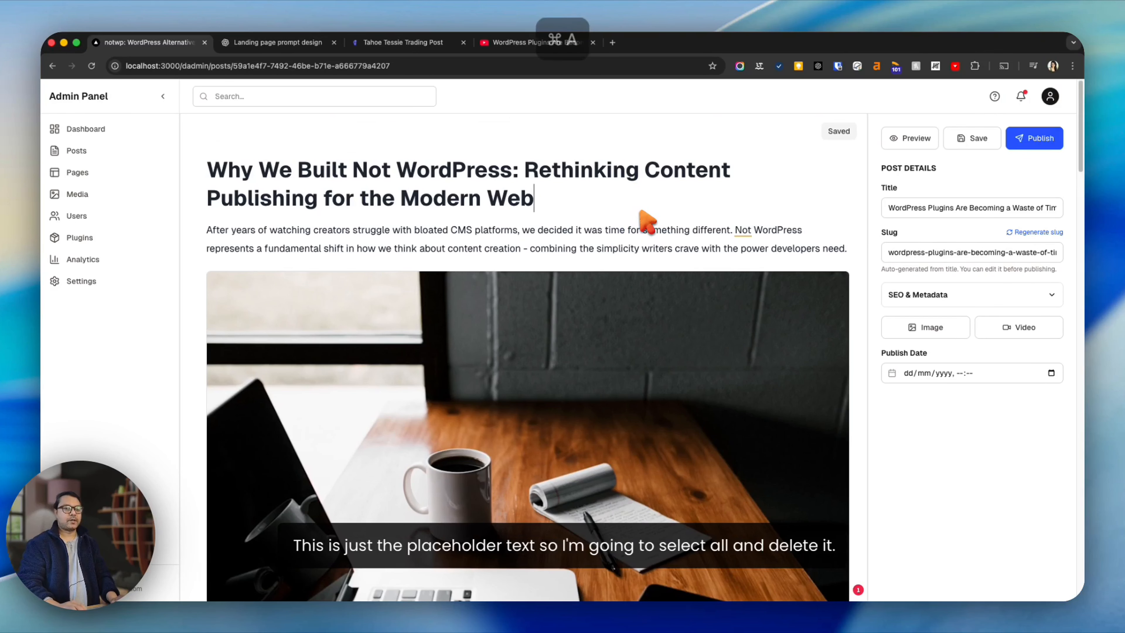
pyautogui.press('super+a')
pyautogui.press('BackSpace')
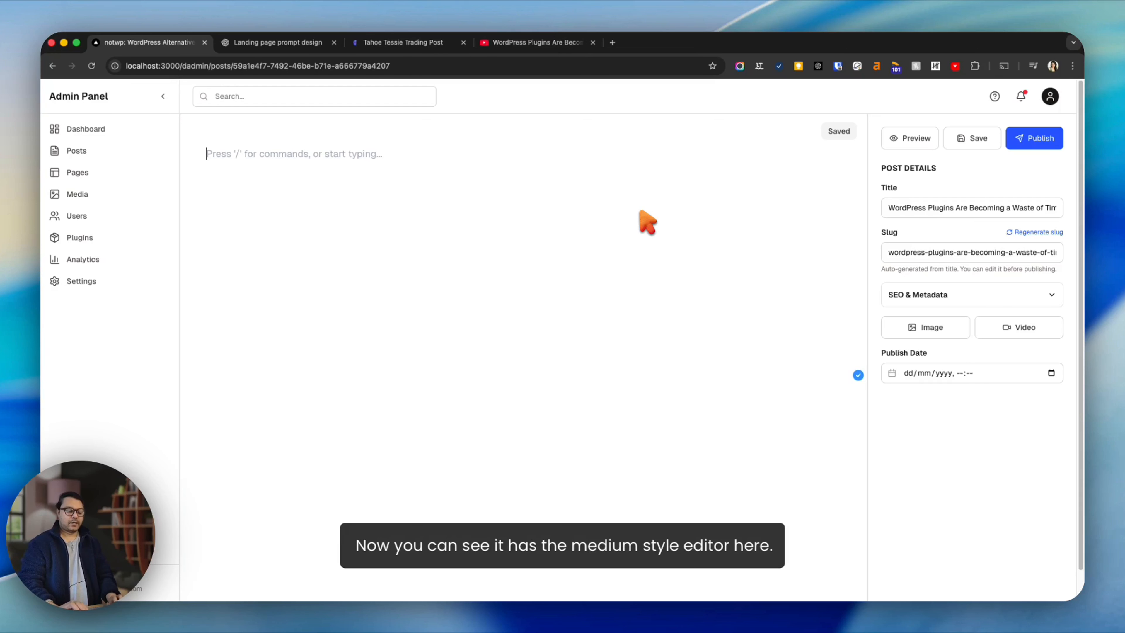
# Browse the editor's slash commands and open the Insert Image dialog from them.
pyautogui.write('/')
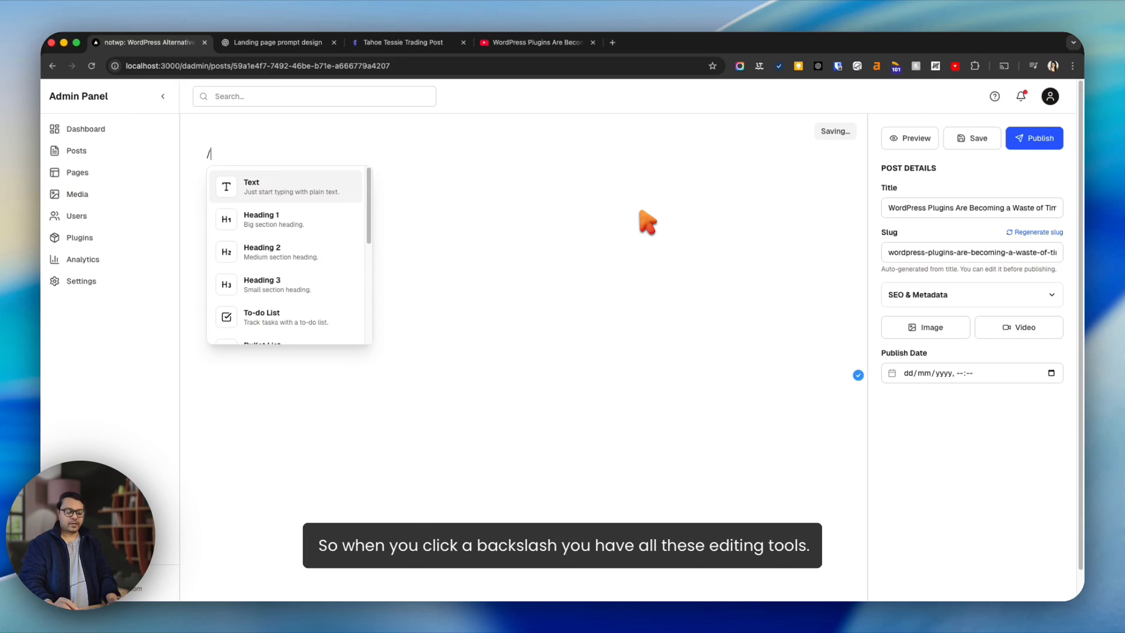
pyautogui.press('Down')
pyautogui.press('Down')
pyautogui.press('Down')
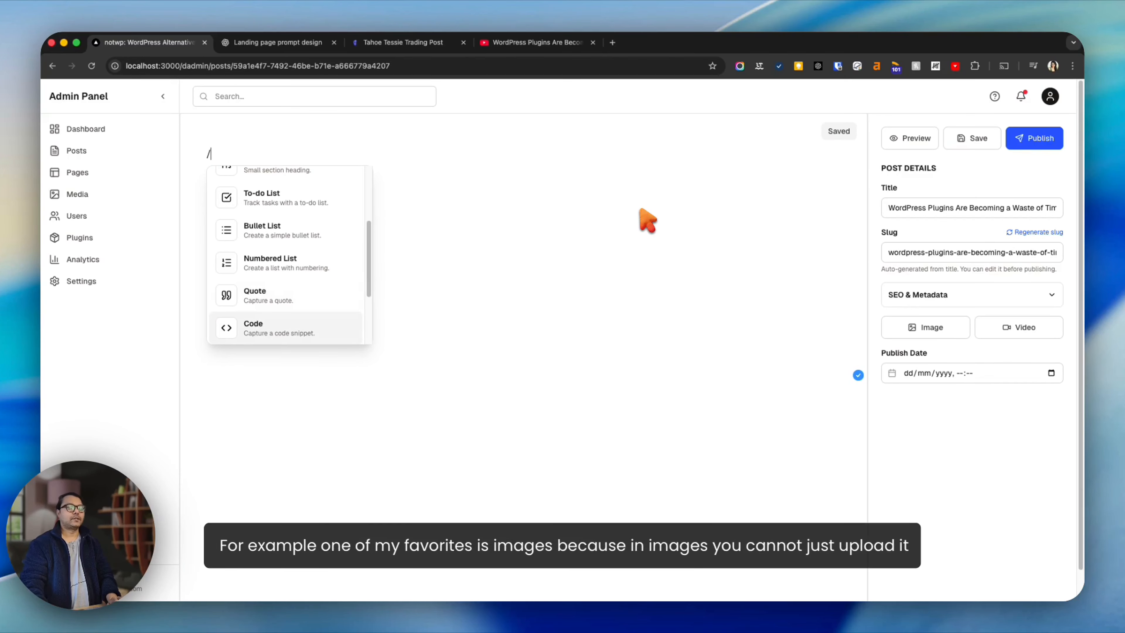
pyautogui.scroll(-2, 264, 259)
pyautogui.click(284, 320)
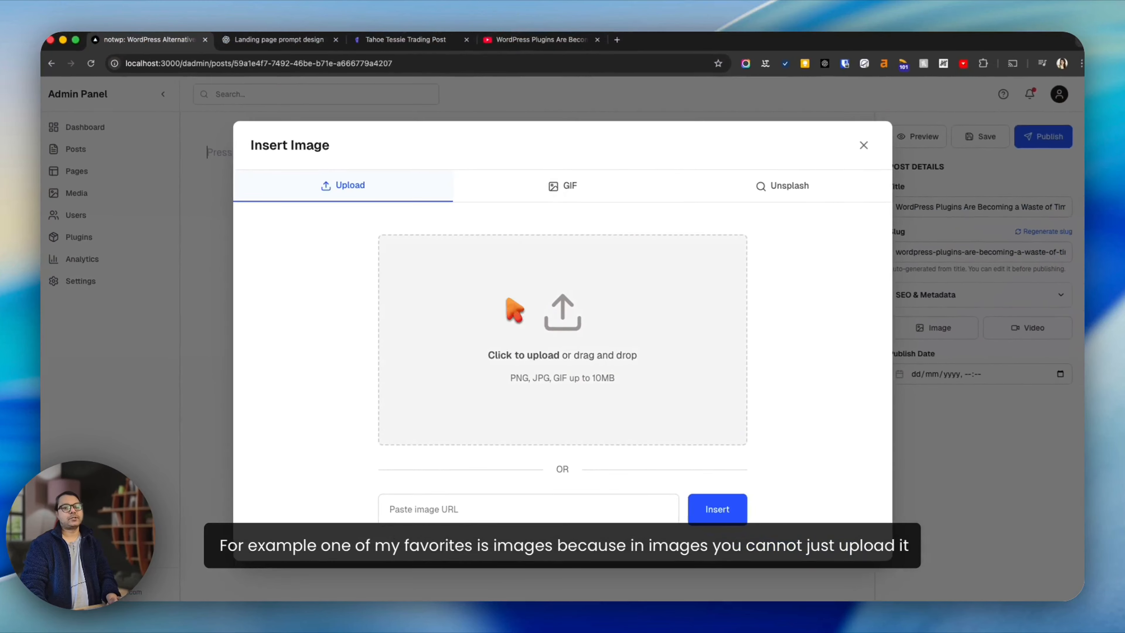
# Search the GIF and Unsplash image sources for "smile", look through the pictures, and close the dialog without inserting one.
pyautogui.click(560, 190)
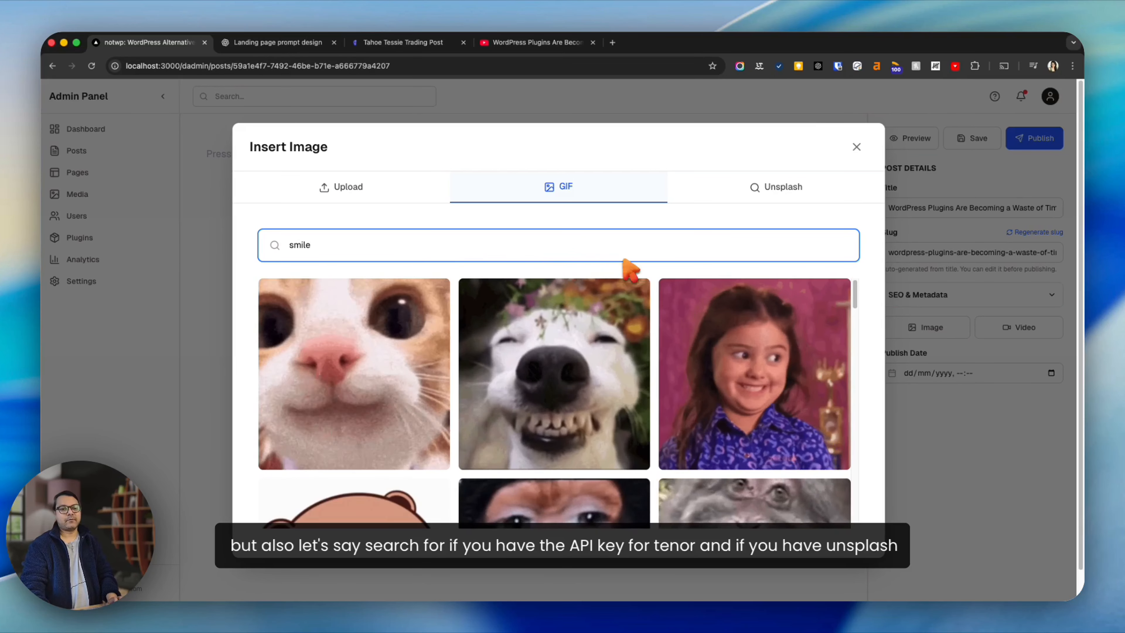
pyautogui.click(778, 196)
pyautogui.click(691, 243)
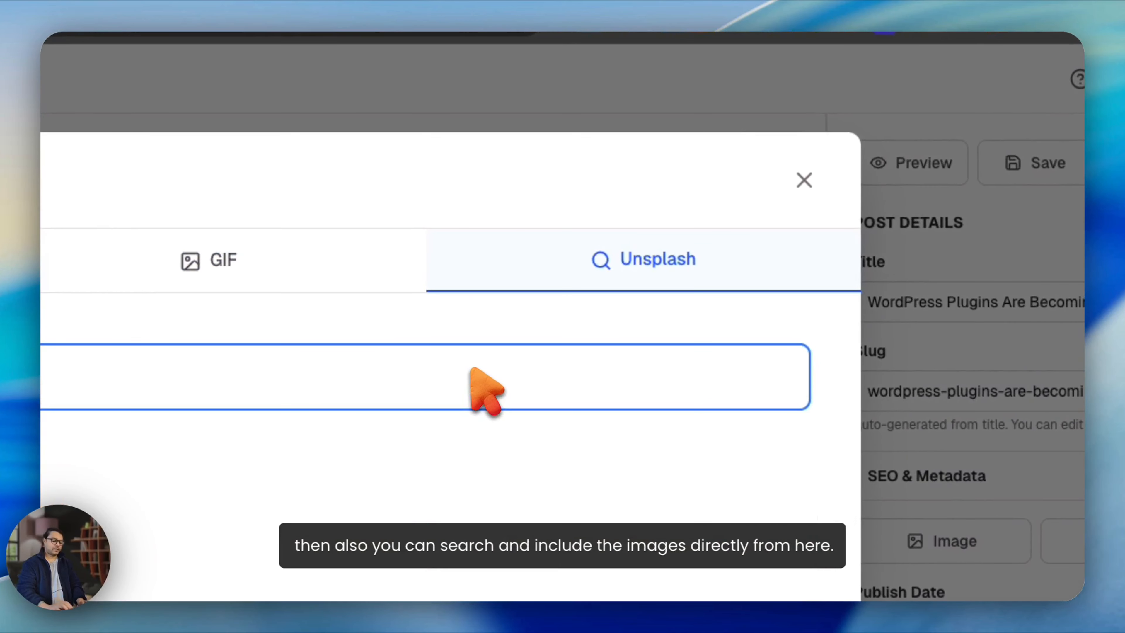
pyautogui.write('smile')
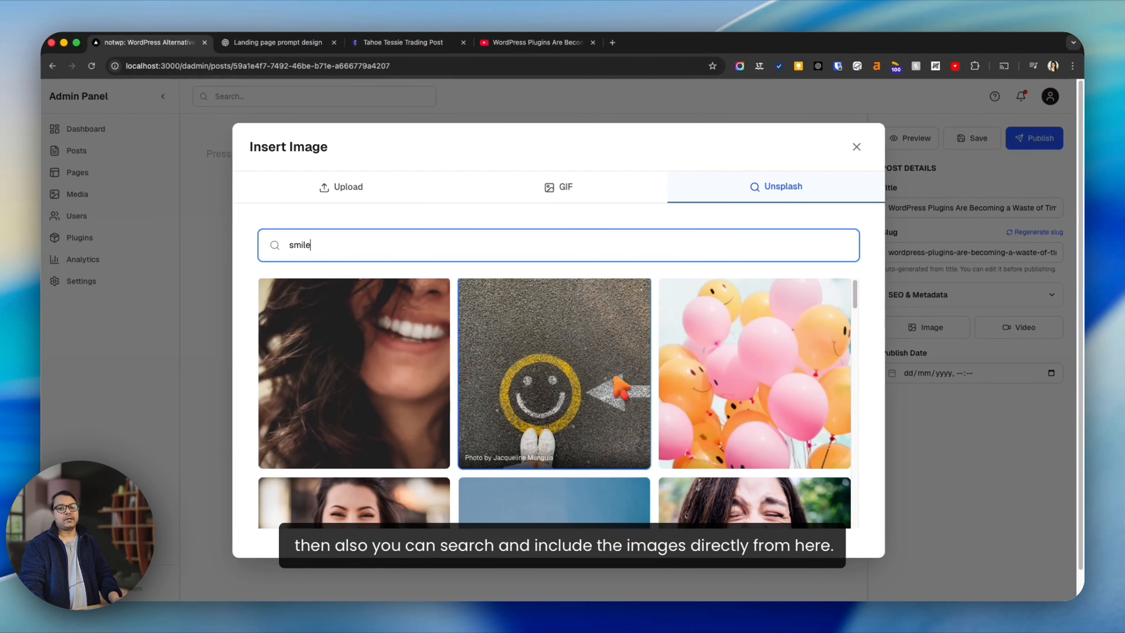
pyautogui.scroll(-5, 760, 393)
pyautogui.scroll(-3, 760, 390)
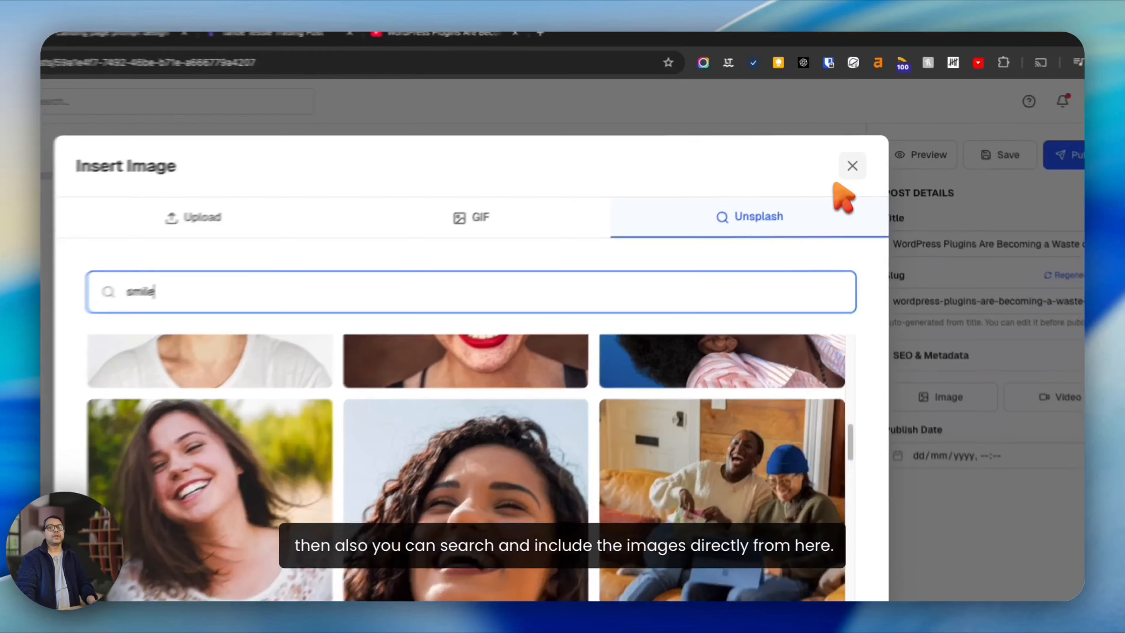
pyautogui.click(856, 147)
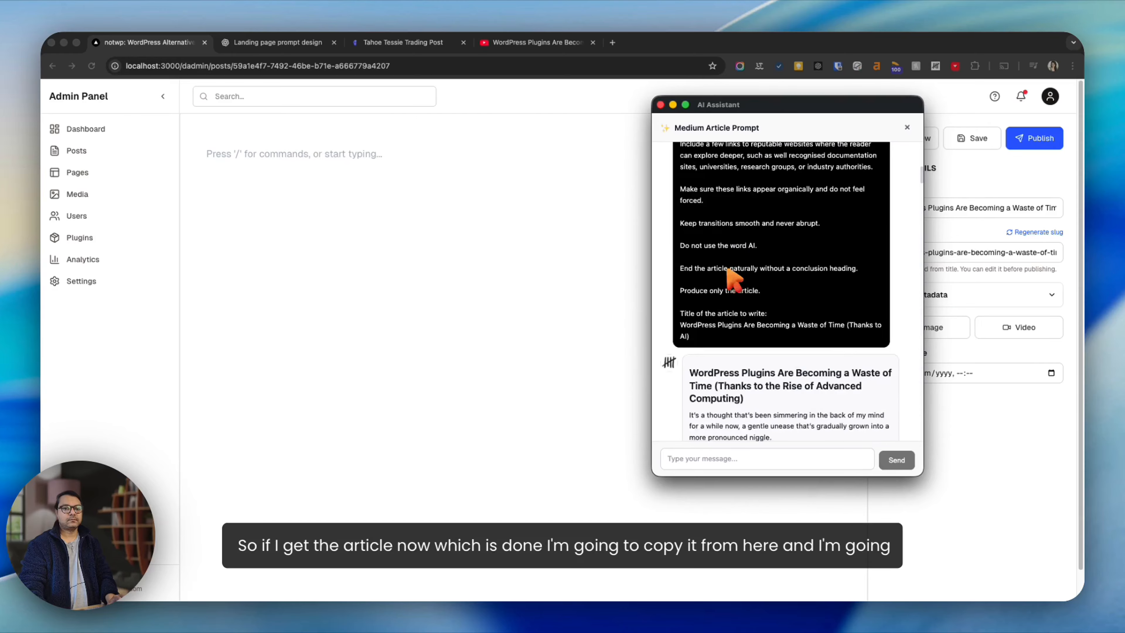
# Copy the generated article text, without its title, from the AI Assistant window and paste it into the empty post body.
pyautogui.moveTo(690, 299)
pyautogui.mouseDown()
pyautogui.moveTo(702, 313)
pyautogui.moveTo(711, 306)
pyautogui.mouseUp()
pyautogui.press('super+c')
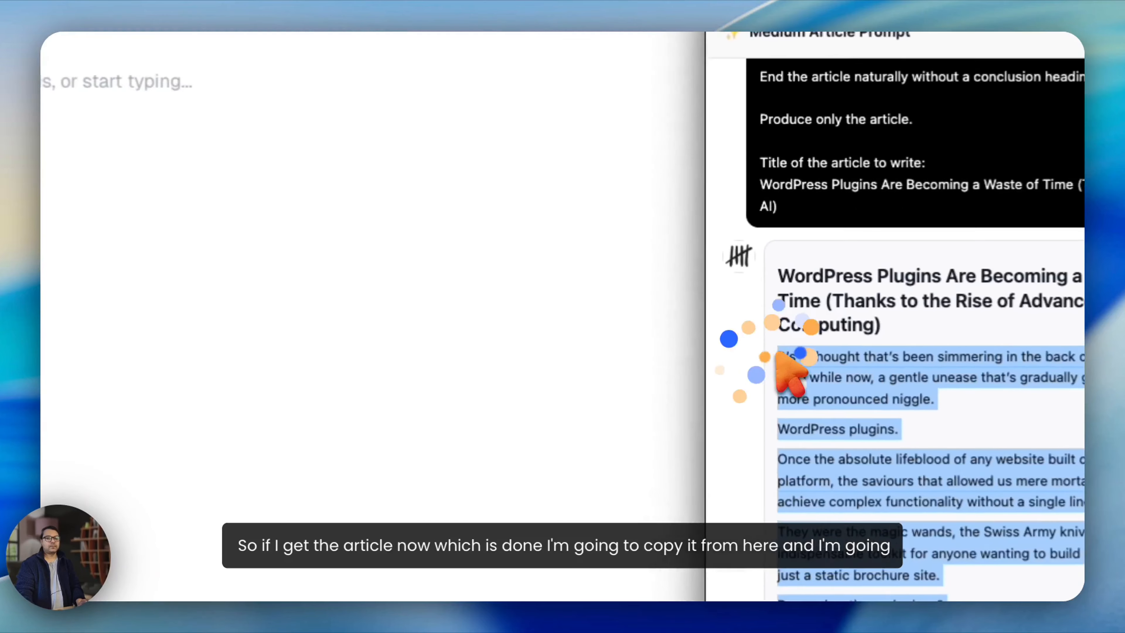
pyautogui.click(391, 222)
pyautogui.press('super+v')
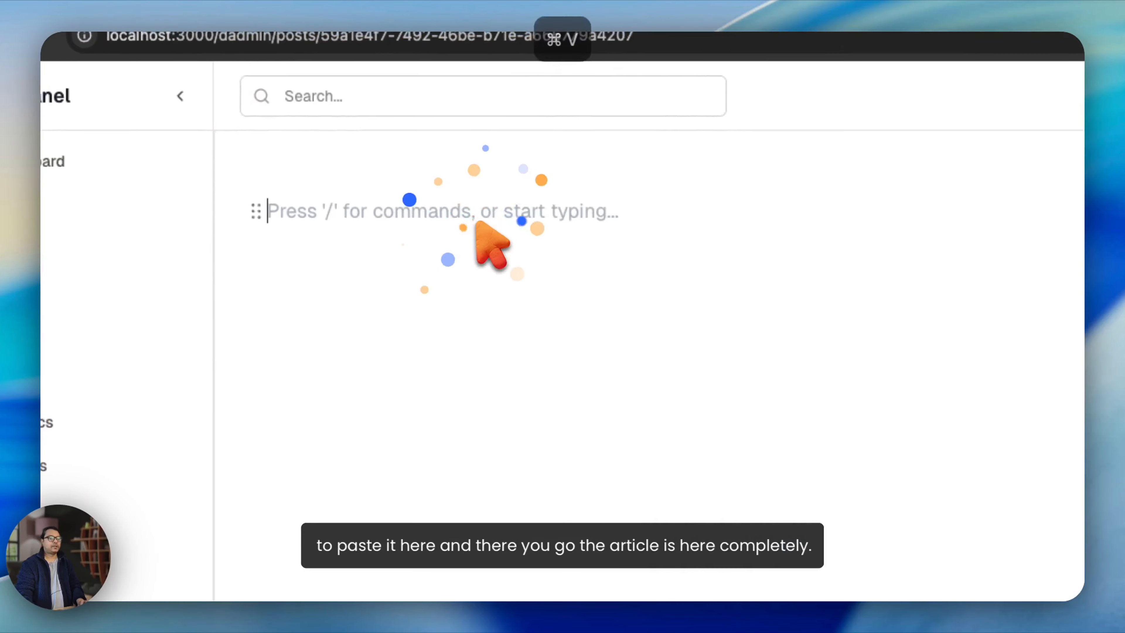
pyautogui.scroll(20, 413, 179)
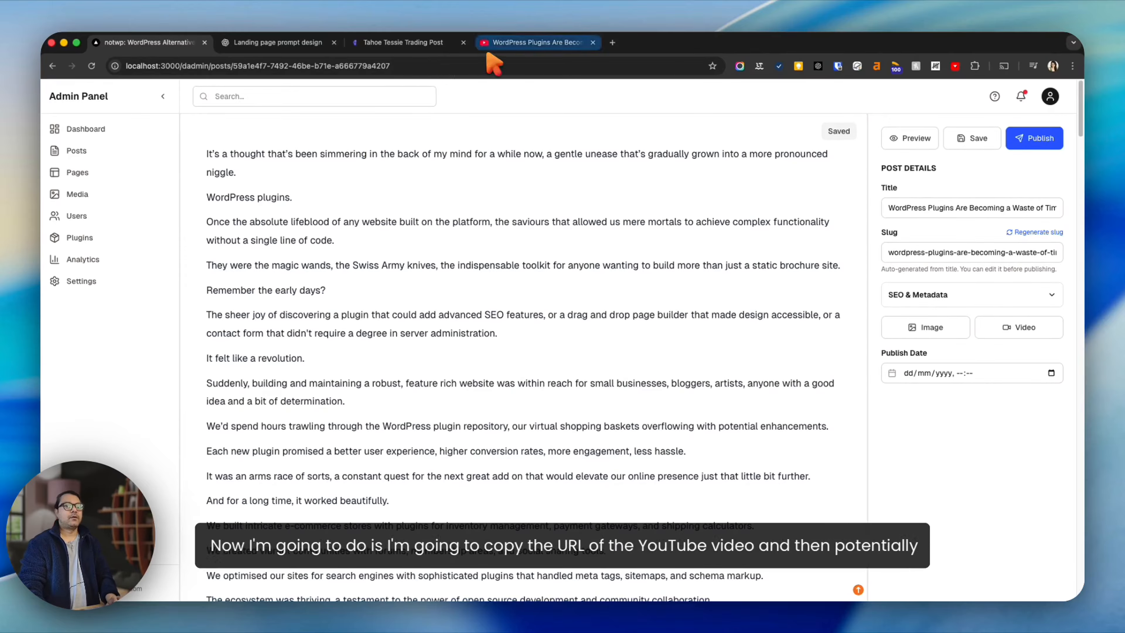
# Copy the URL of the YouTube video about WordPress plugins.
pyautogui.click(538, 43)
pyautogui.click(535, 66)
pyautogui.press('super+c')
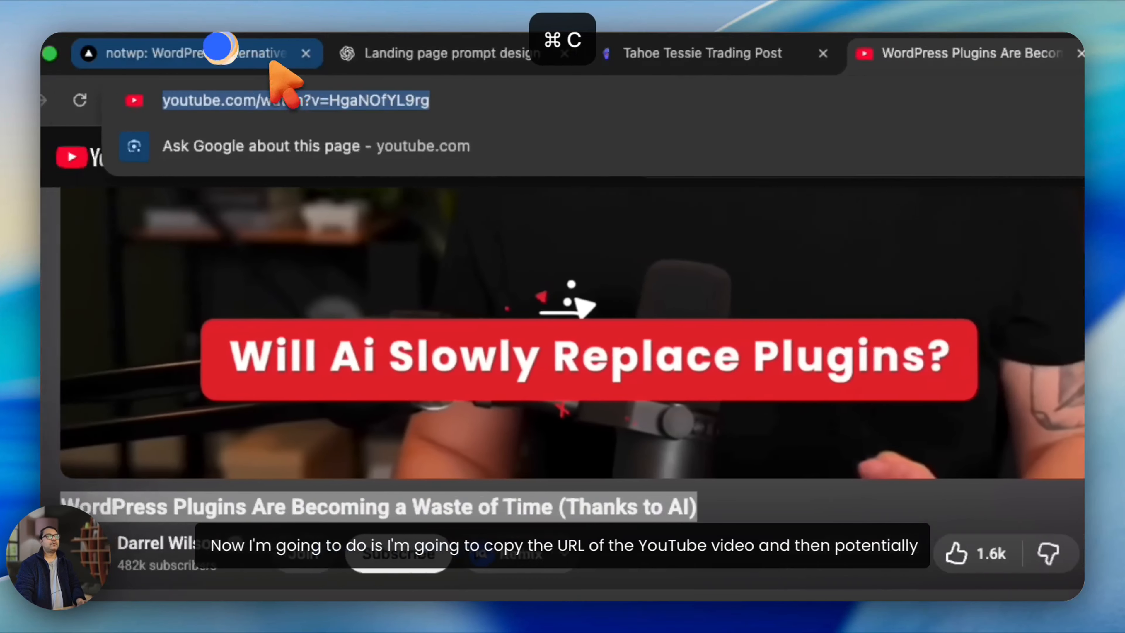
# Embed the YouTube video in the post using its copied URL.
pyautogui.click(84, 53)
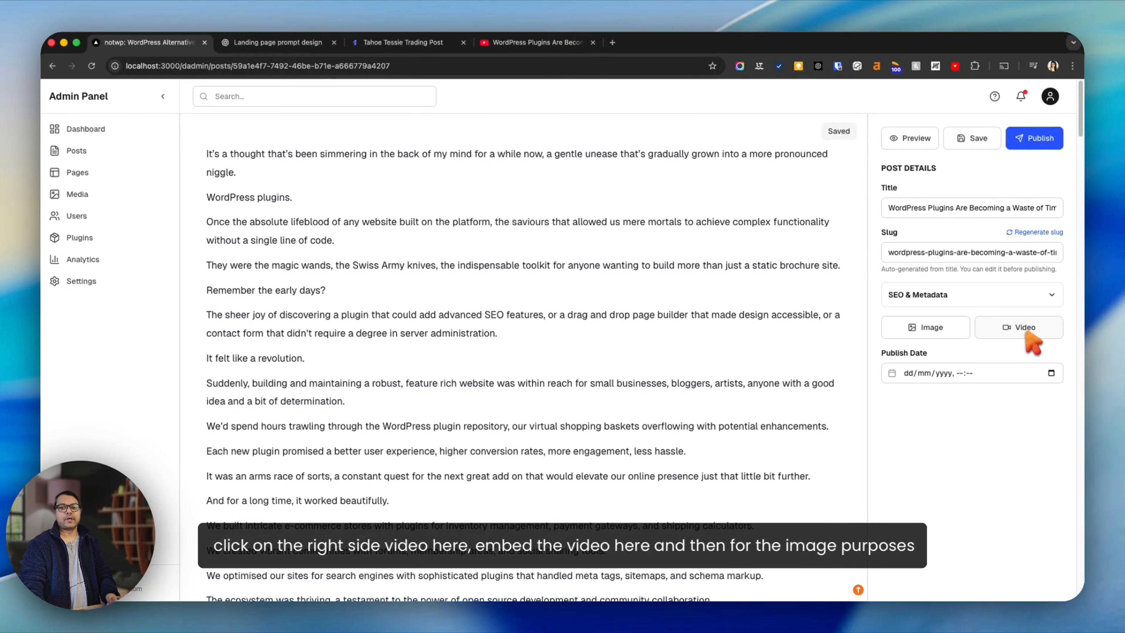
pyautogui.click(1027, 336)
pyautogui.click(520, 410)
pyautogui.press('super+v')
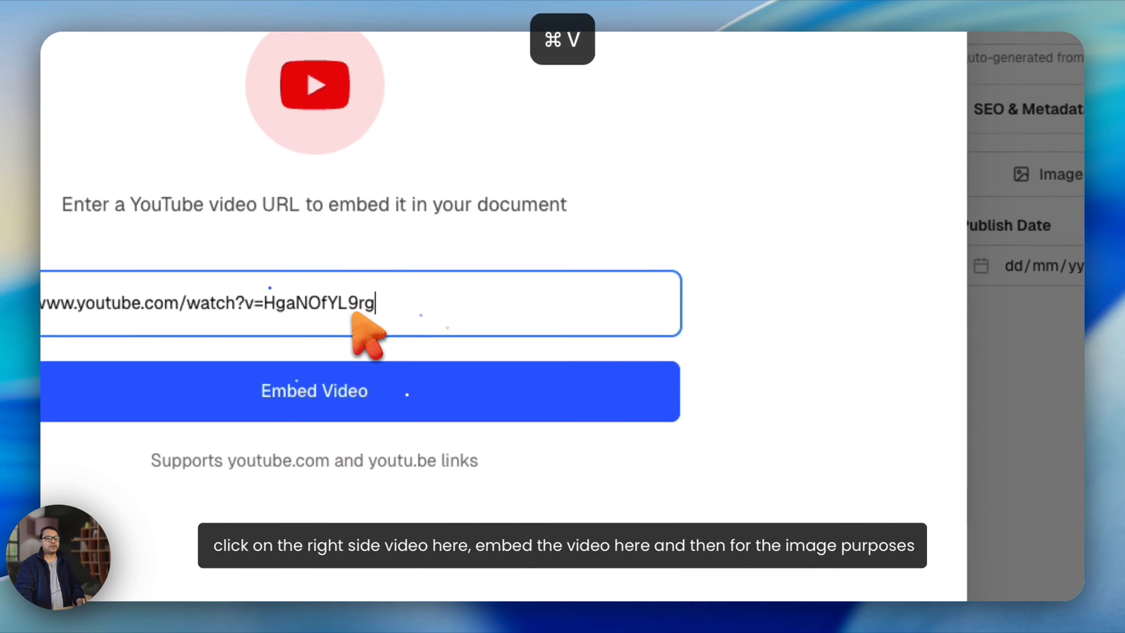
pyautogui.click(302, 388)
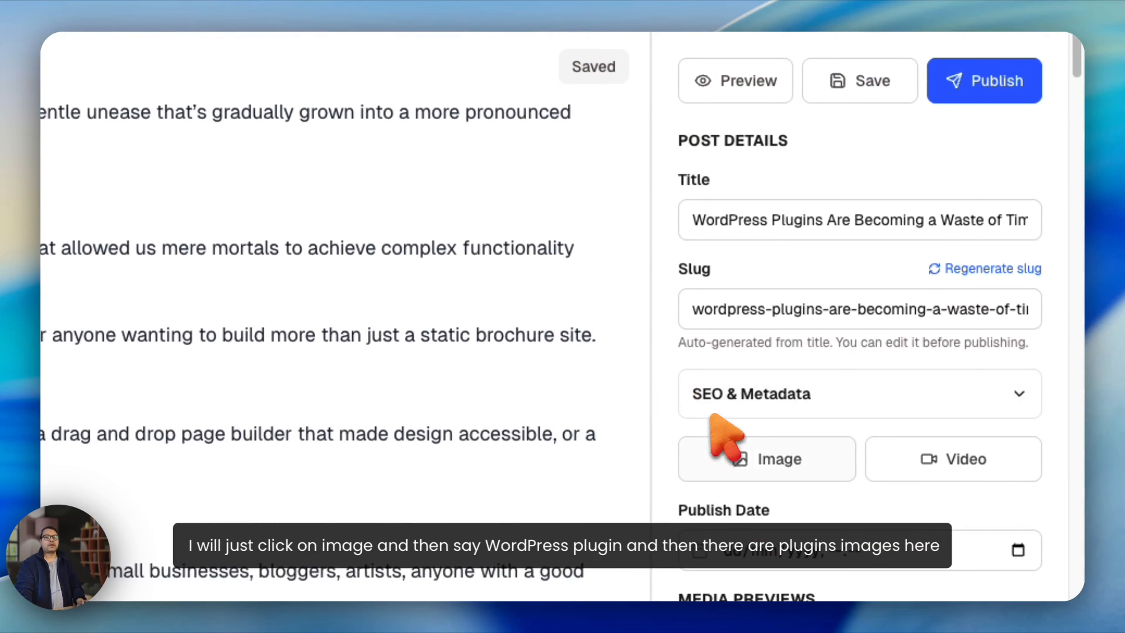
# Search Unsplash for "wordpress plugin" and add the picture of the WordPress plugins page to the post's media.
pyautogui.click(755, 459)
pyautogui.click(482, 178)
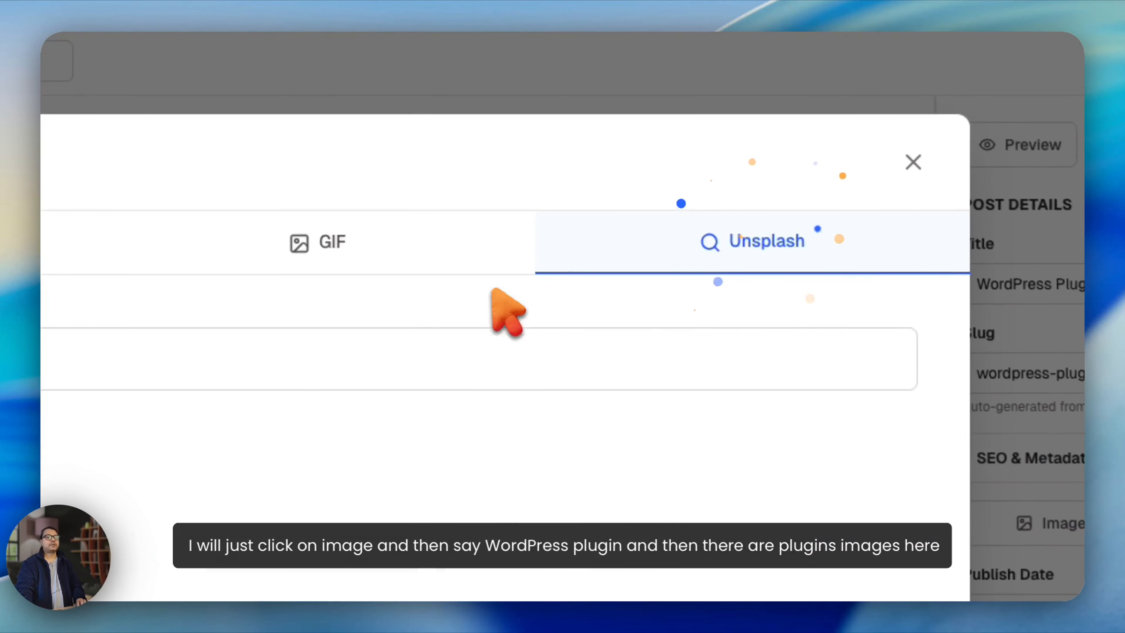
pyautogui.click(502, 357)
pyautogui.write('wordpress plugin')
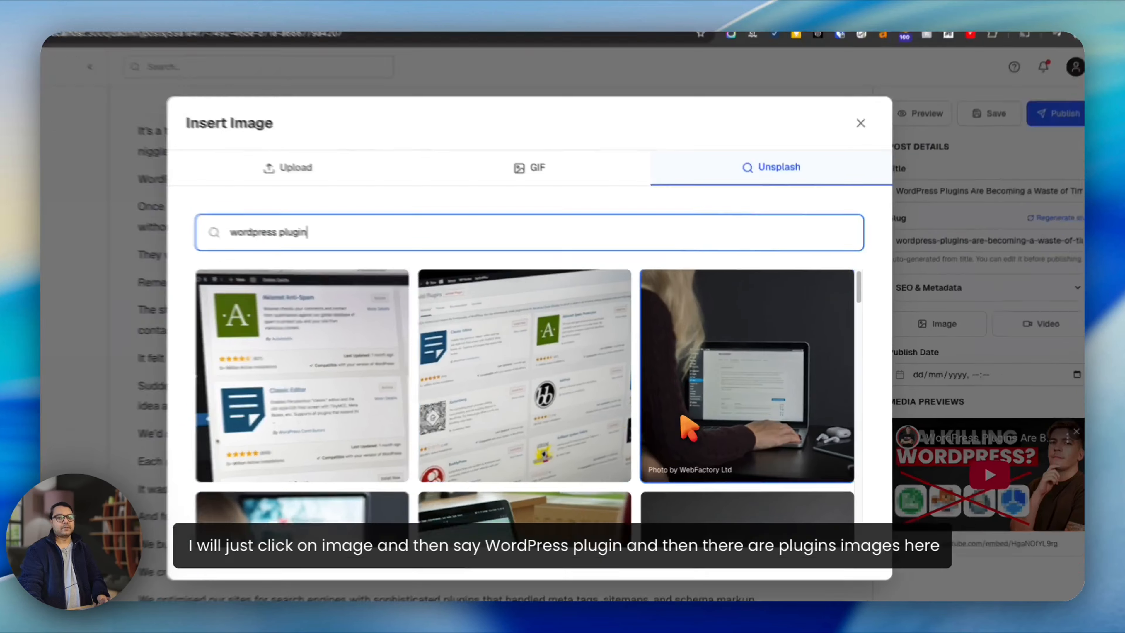
pyautogui.click(578, 386)
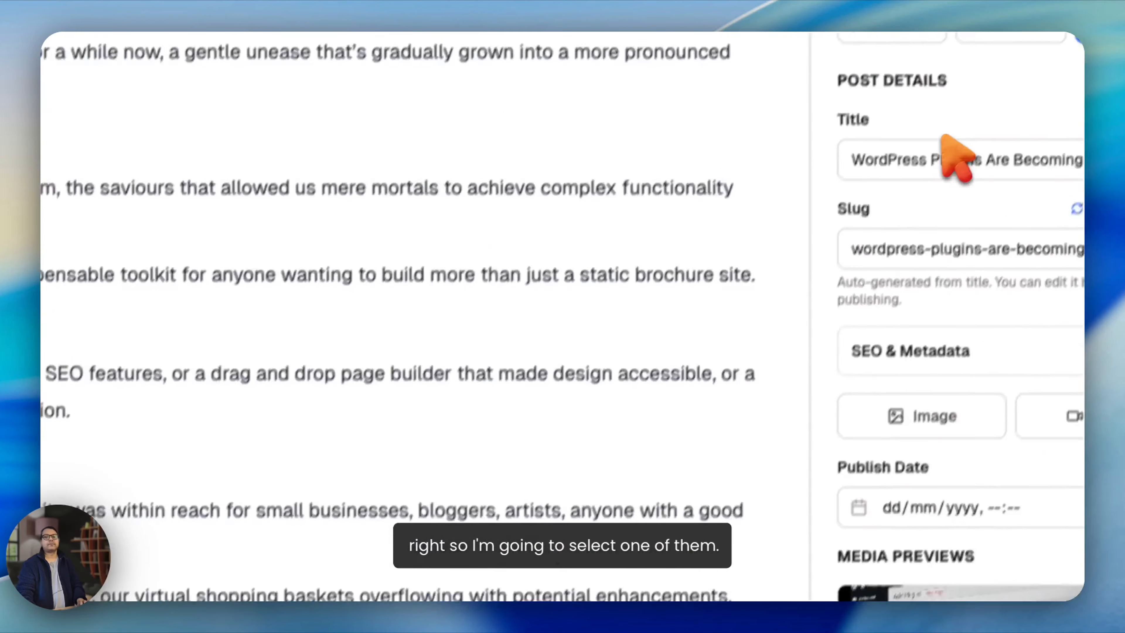
pyautogui.click(1006, 35)
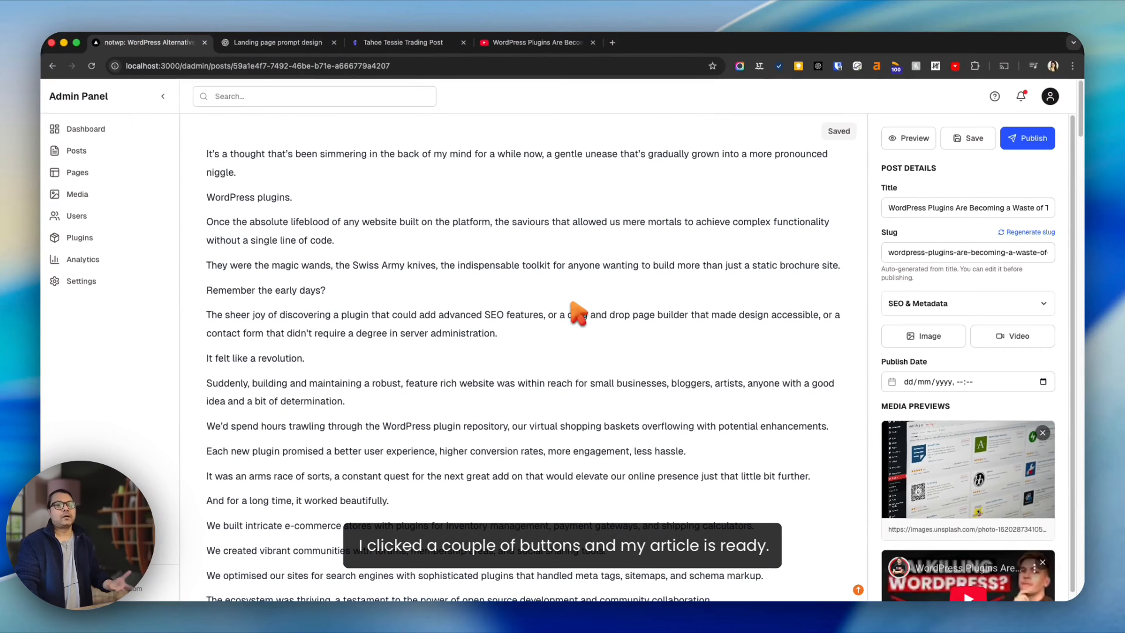
# Insert a GIF from the "smile" results on a new line before "Think about page builders." under The Dilution of Innovation.
pyautogui.scroll(-20, 578, 312)
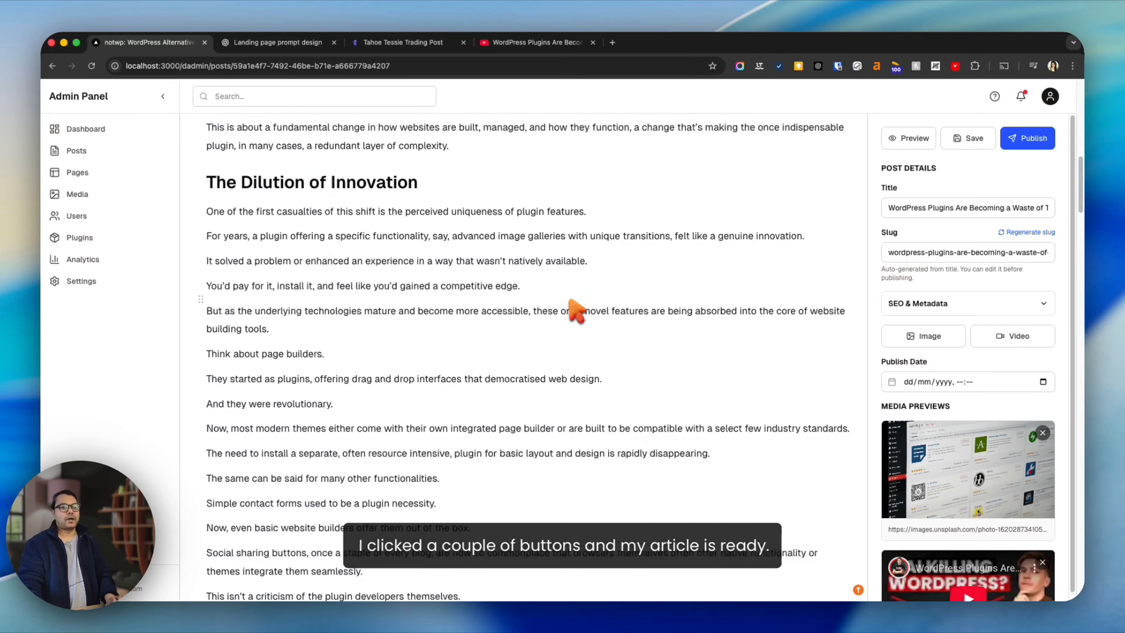
pyautogui.click(337, 328)
pyautogui.press('Return')
pyautogui.write('/')
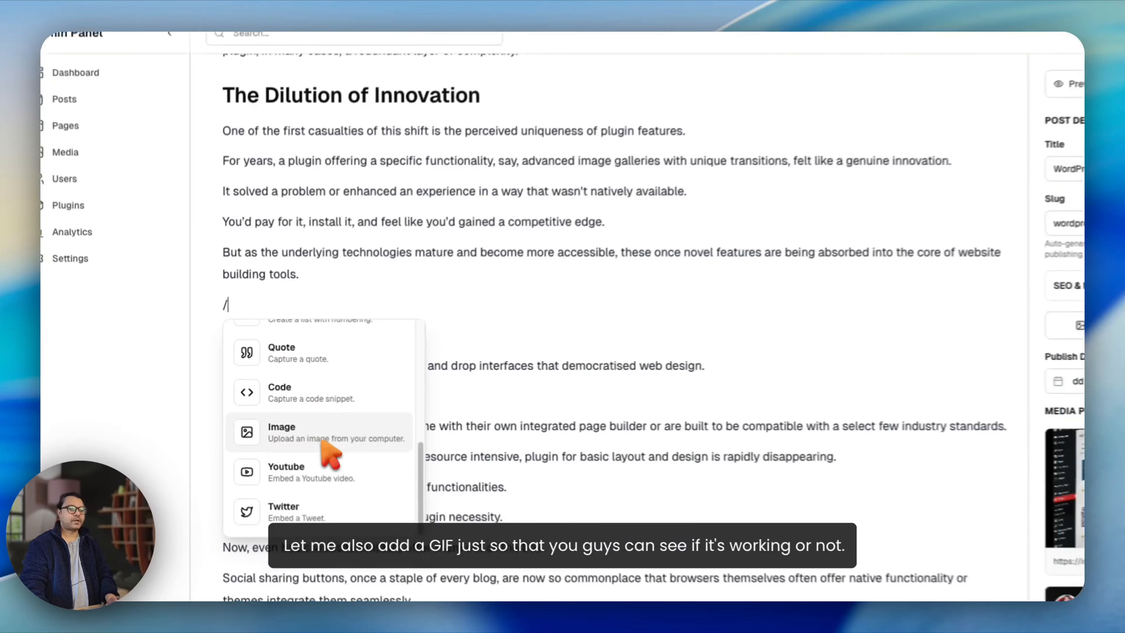
pyautogui.click(452, 461)
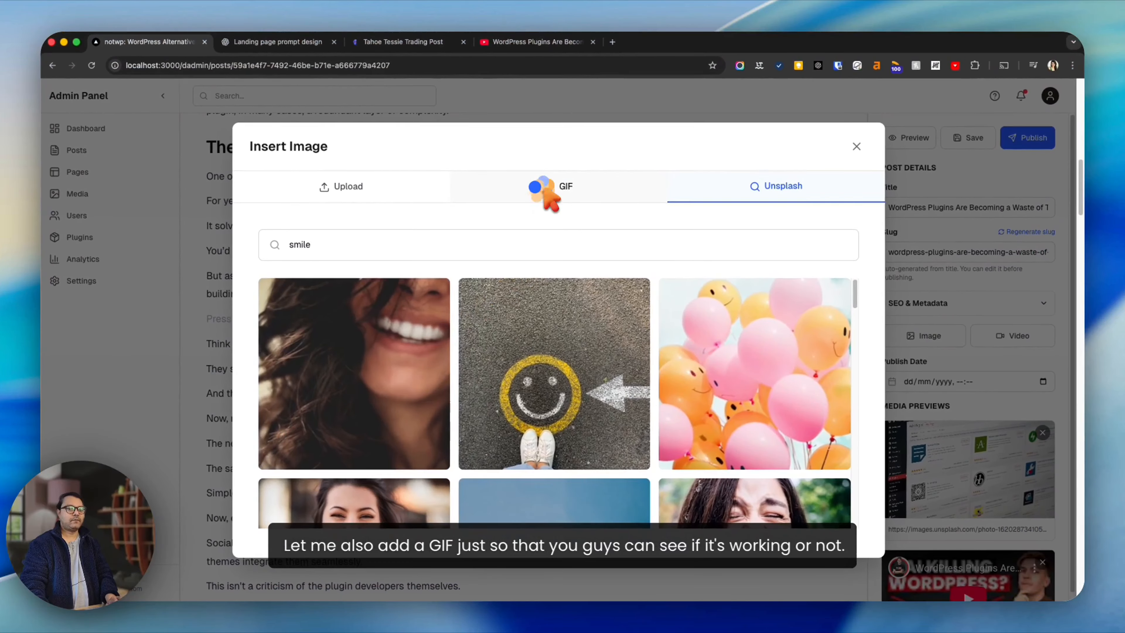
pyautogui.click(543, 188)
pyautogui.click(554, 373)
# On a new line above The Weight of Complexity, open the YouTube embed dialog via a slash command and close it without embedding.
pyautogui.scroll(-12, 454, 354)
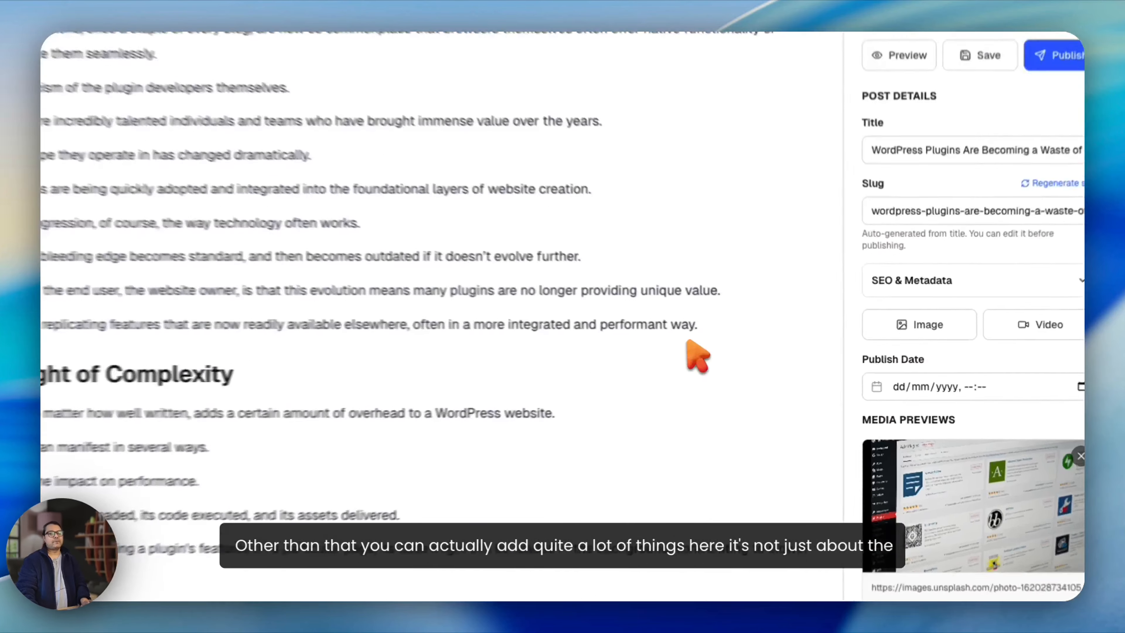
pyautogui.click(708, 324)
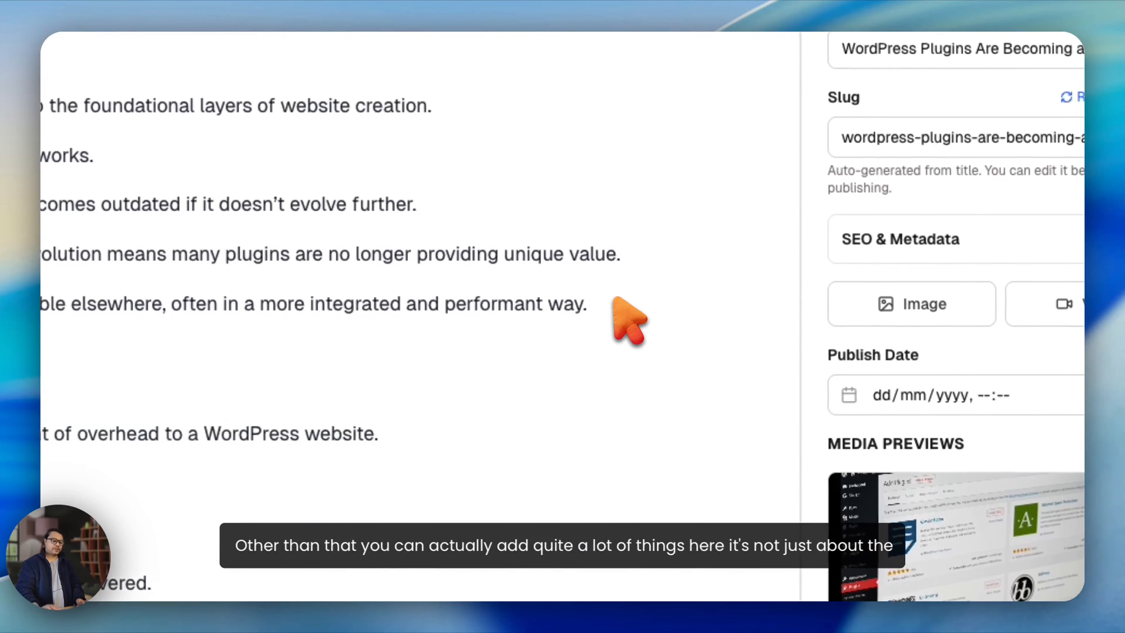
pyautogui.press('Return')
pyautogui.write('/')
pyautogui.scroll(-5, 221, 479)
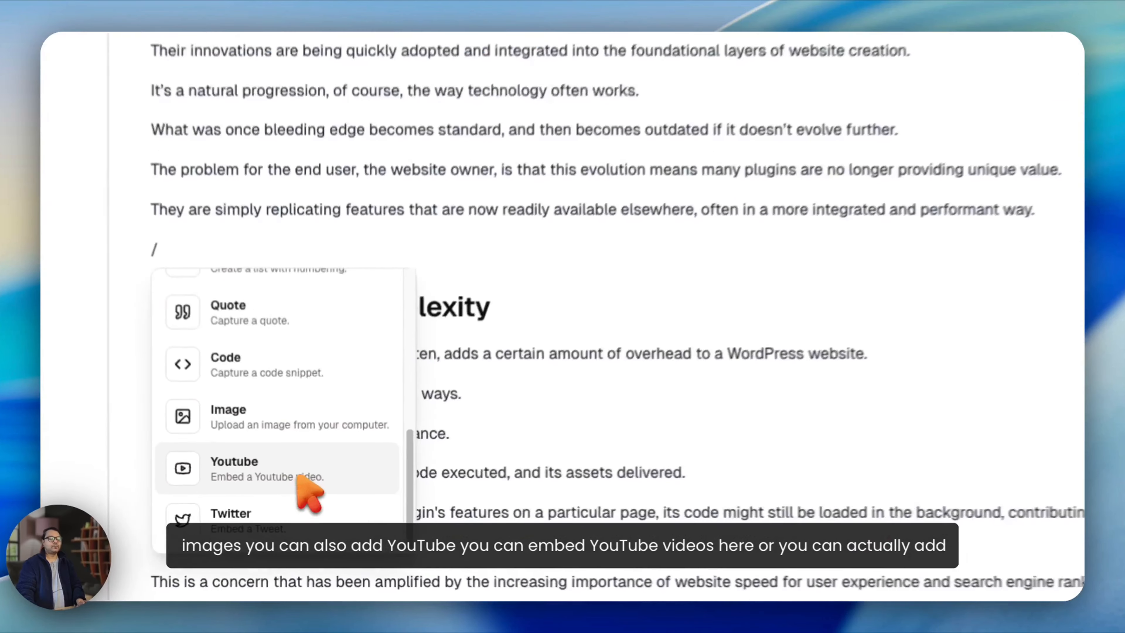
pyautogui.click(300, 504)
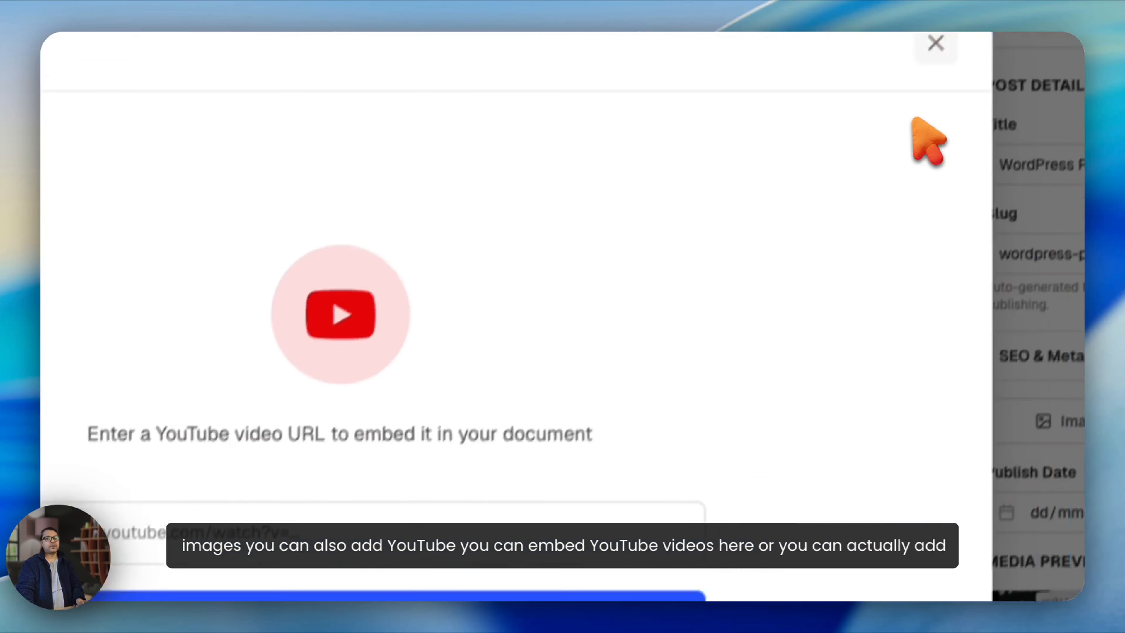
pyautogui.click(935, 43)
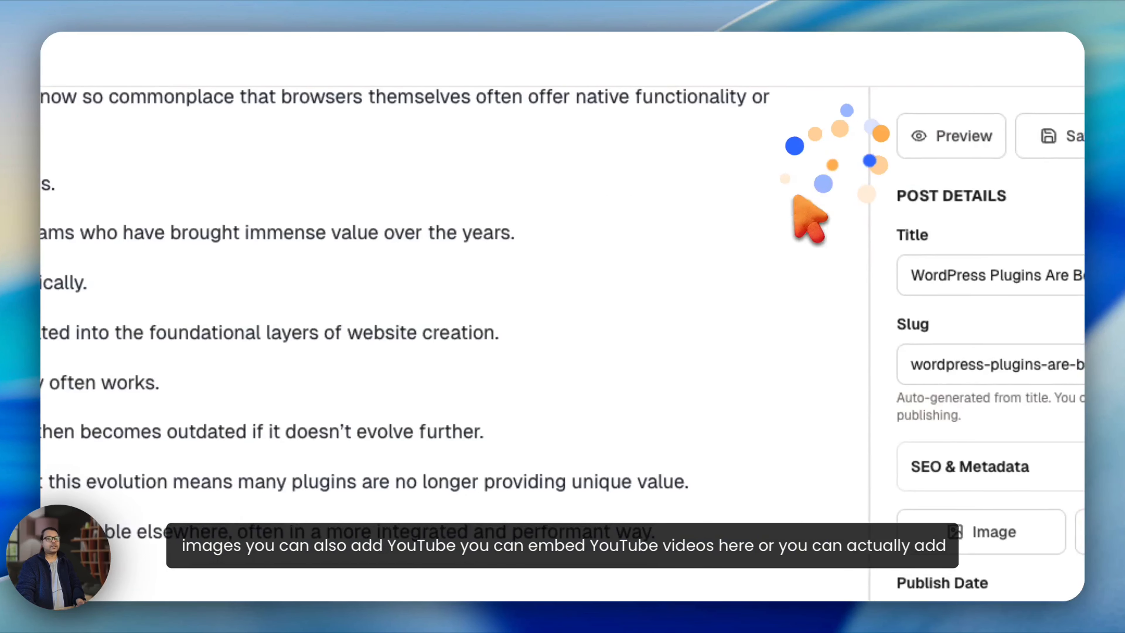
# Open the Embed Tweet dialog from the slash commands on the empty line and close it without embedding a post.
pyautogui.click(310, 364)
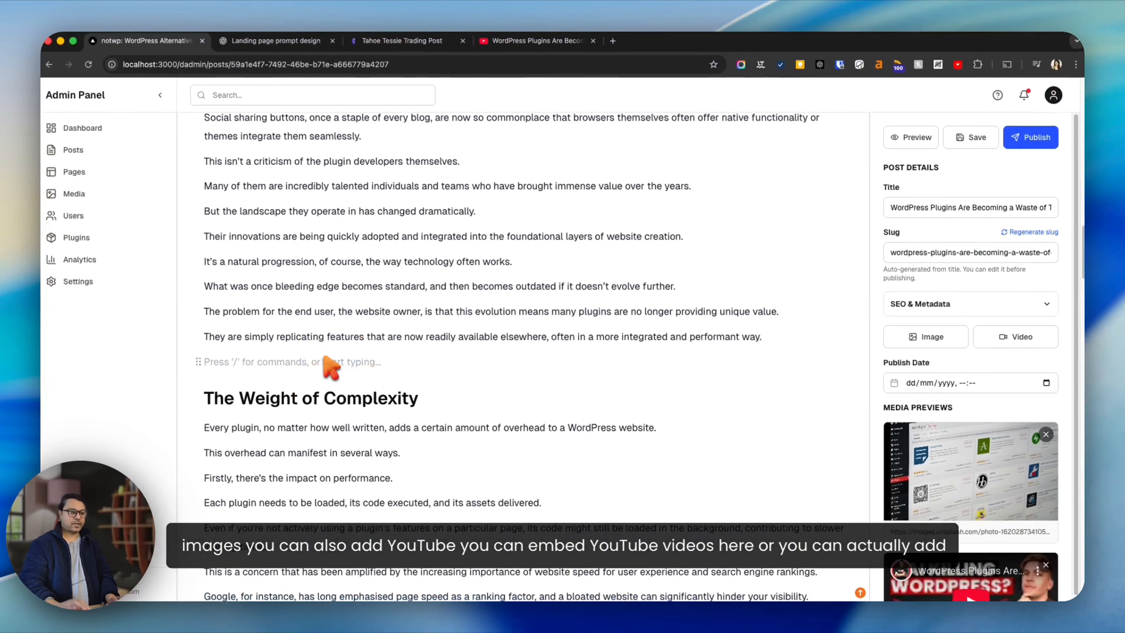
pyautogui.write('/')
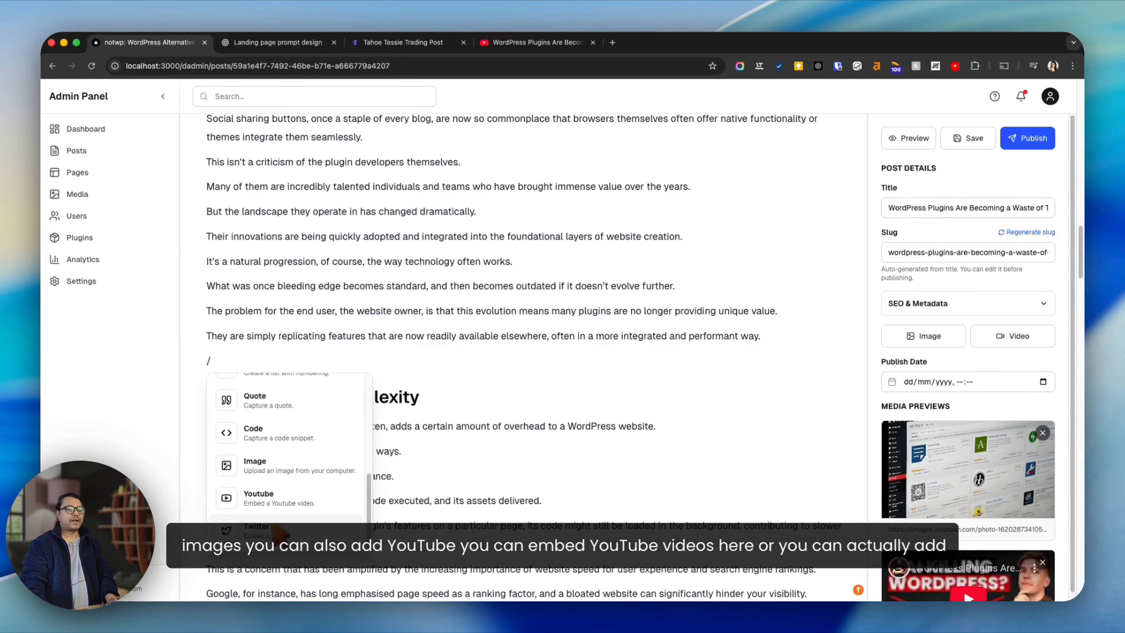
pyautogui.click(277, 532)
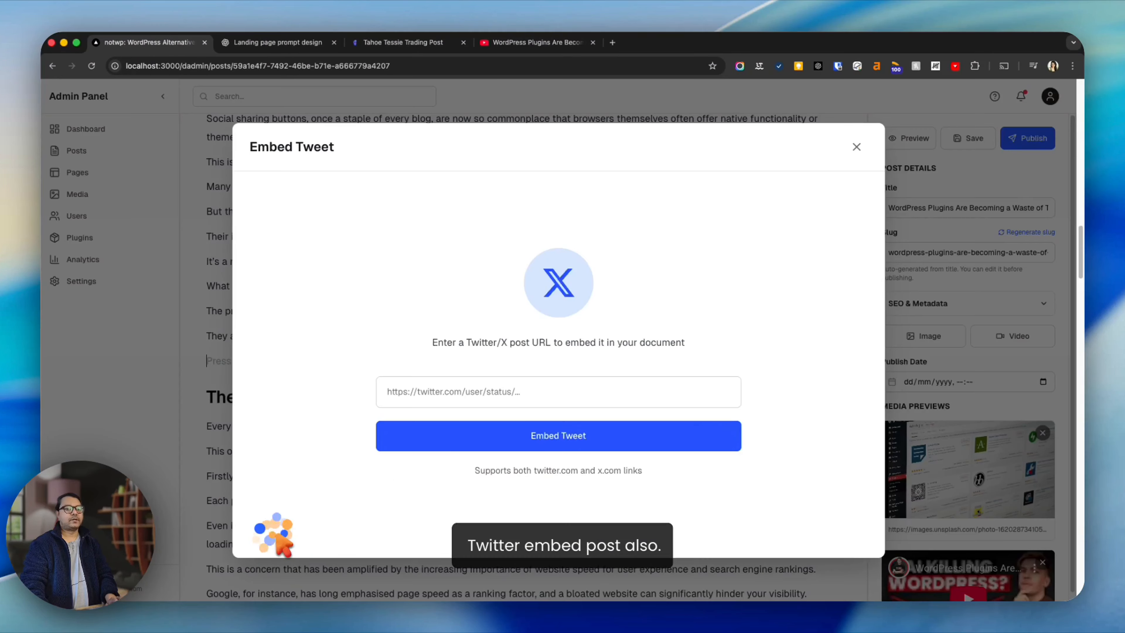
pyautogui.click(857, 147)
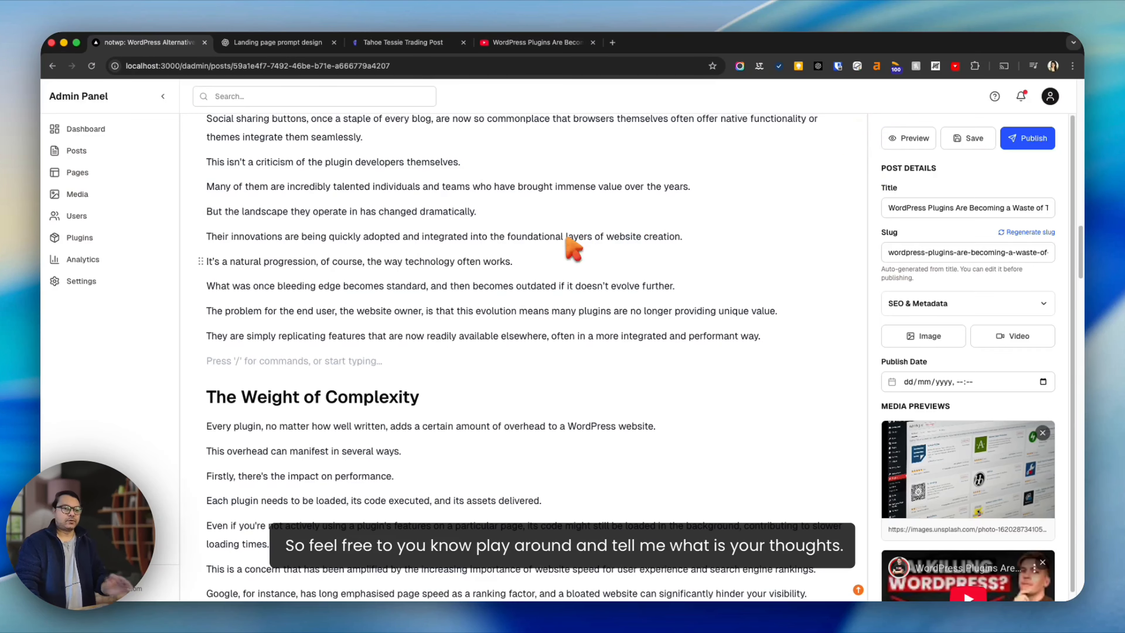
# Save the post, open its preview, and look through the previewed article.
pyautogui.scroll(15, 531, 337)
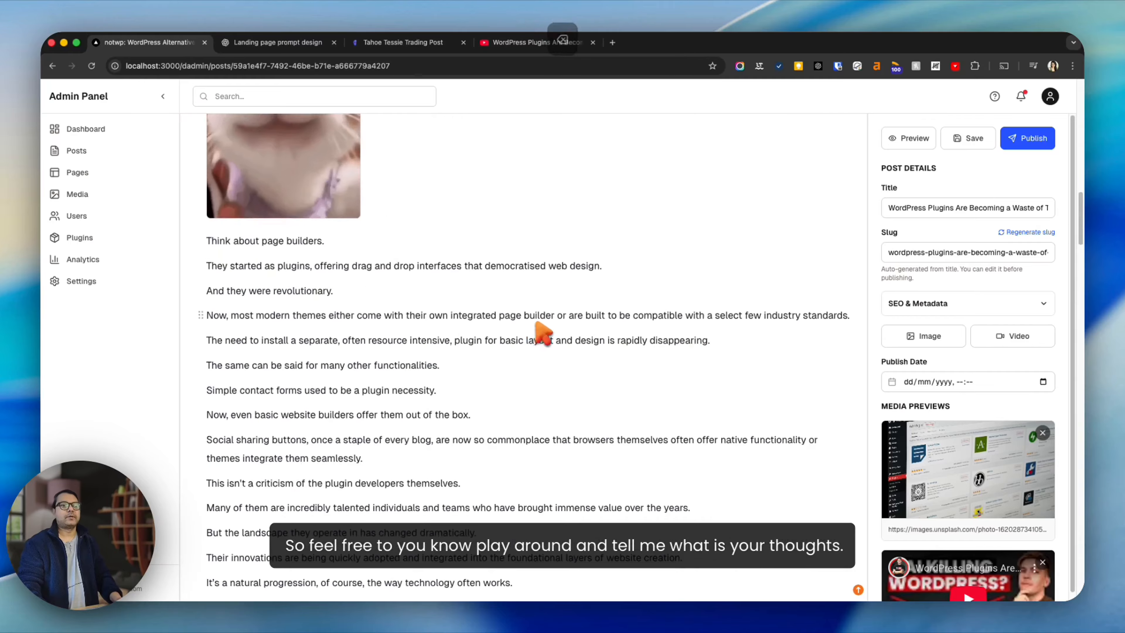
pyautogui.click(969, 138)
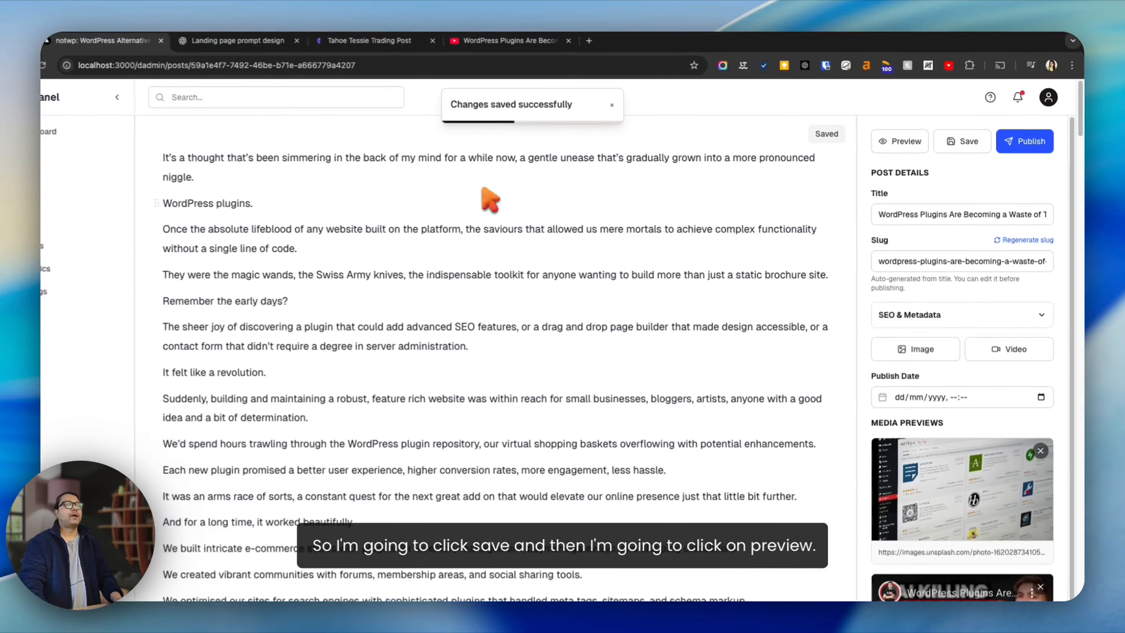
pyautogui.click(912, 140)
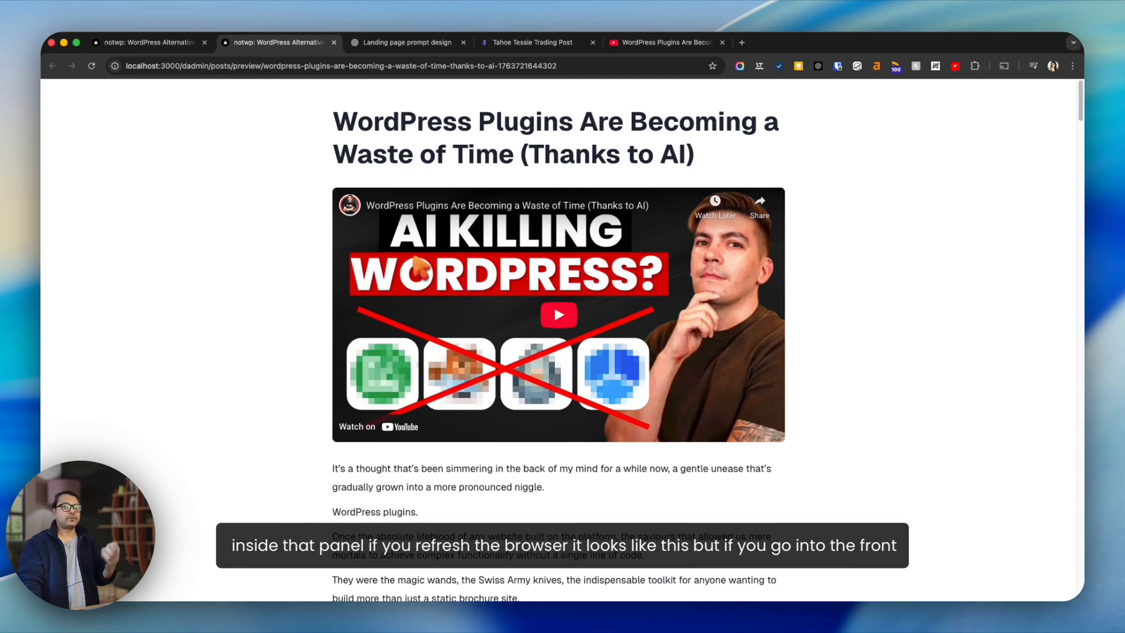
pyautogui.scroll(-10, 815, 337)
pyautogui.scroll(10, 922, 371)
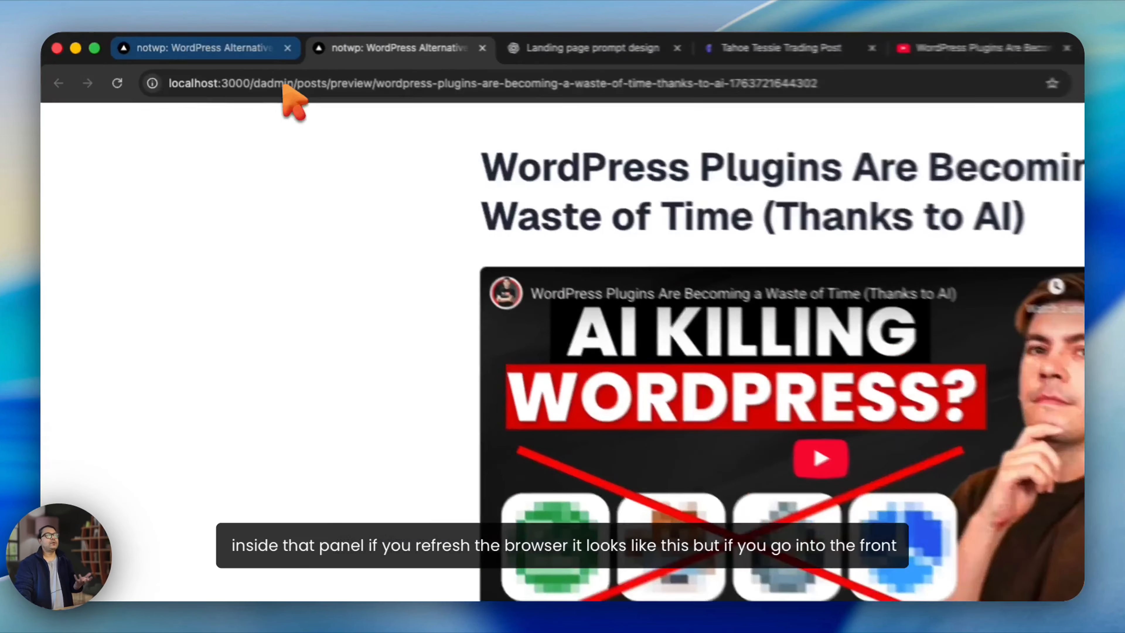
# Return to the post editor's browser tab and load the site's public home page at localhost:3000.
pyautogui.click(224, 51)
pyautogui.moveTo(261, 83); pyautogui.dragTo(858, 118)
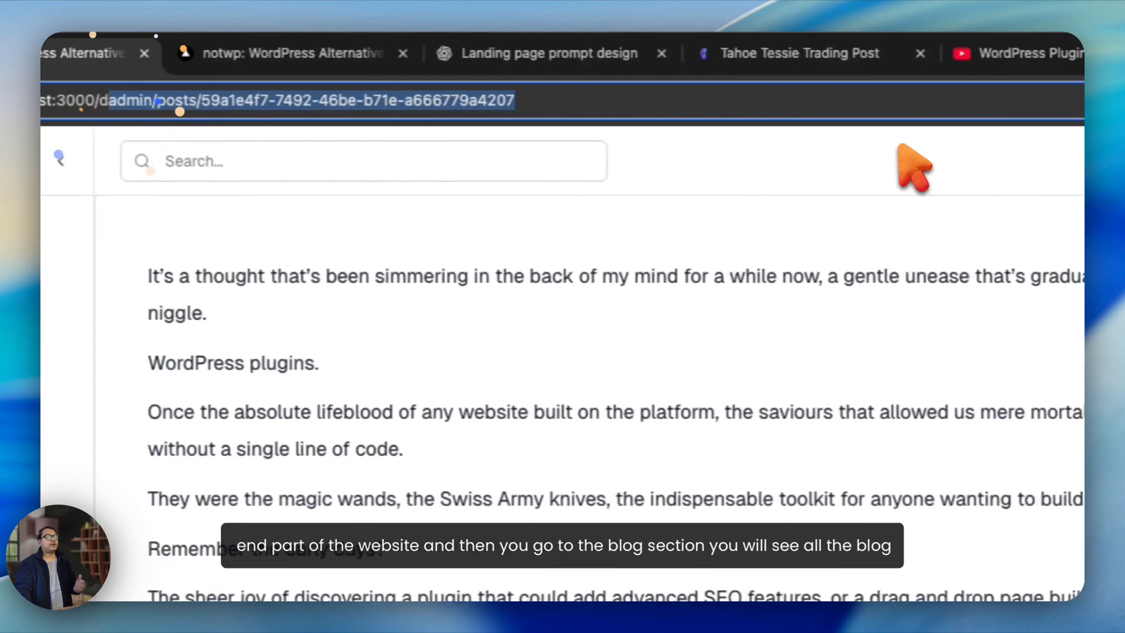
pyautogui.press('BackSpace')
pyautogui.press('Return')
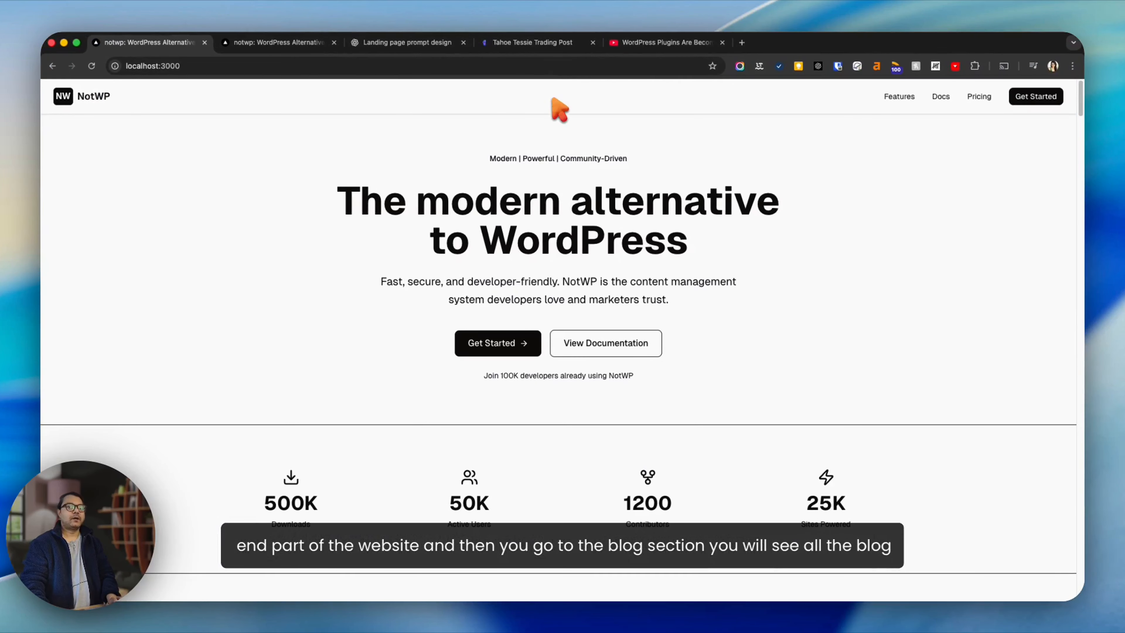
# Open the public blog page at localhost:3000/blog and look through the listed posts.
pyautogui.click(337, 66)
pyautogui.write('/blog')
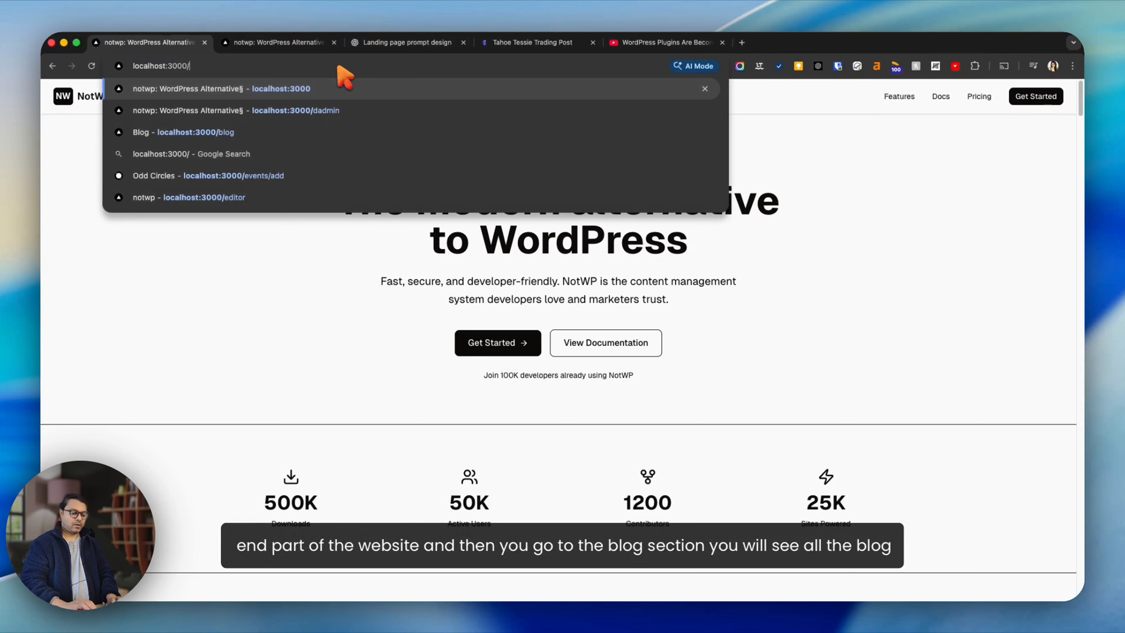
pyautogui.press('Return')
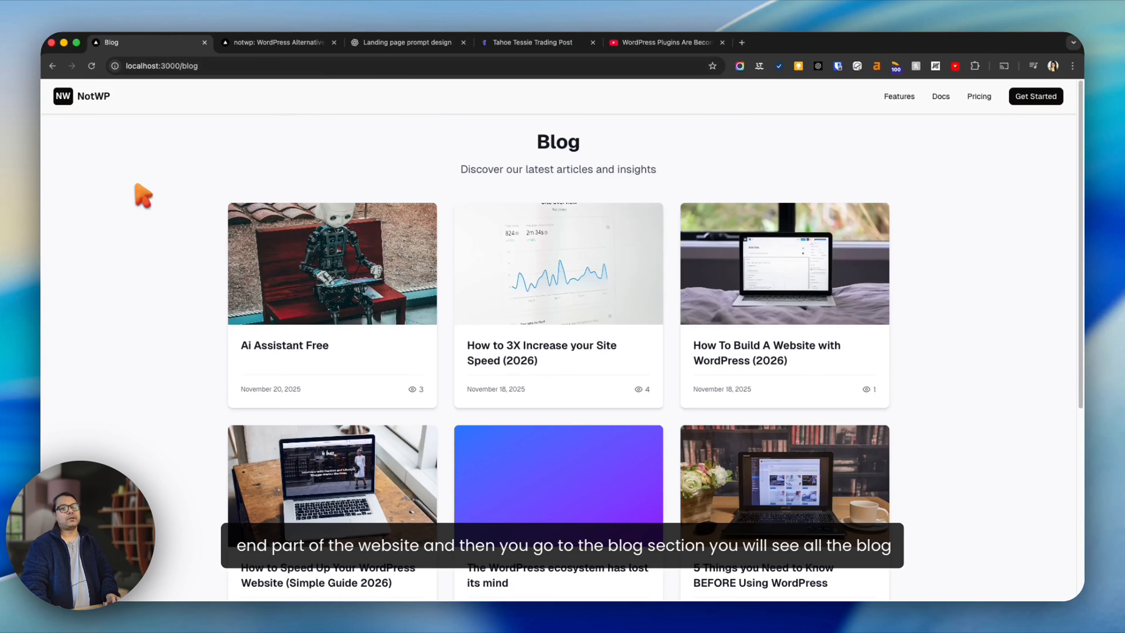
pyautogui.scroll(-7, 108, 248)
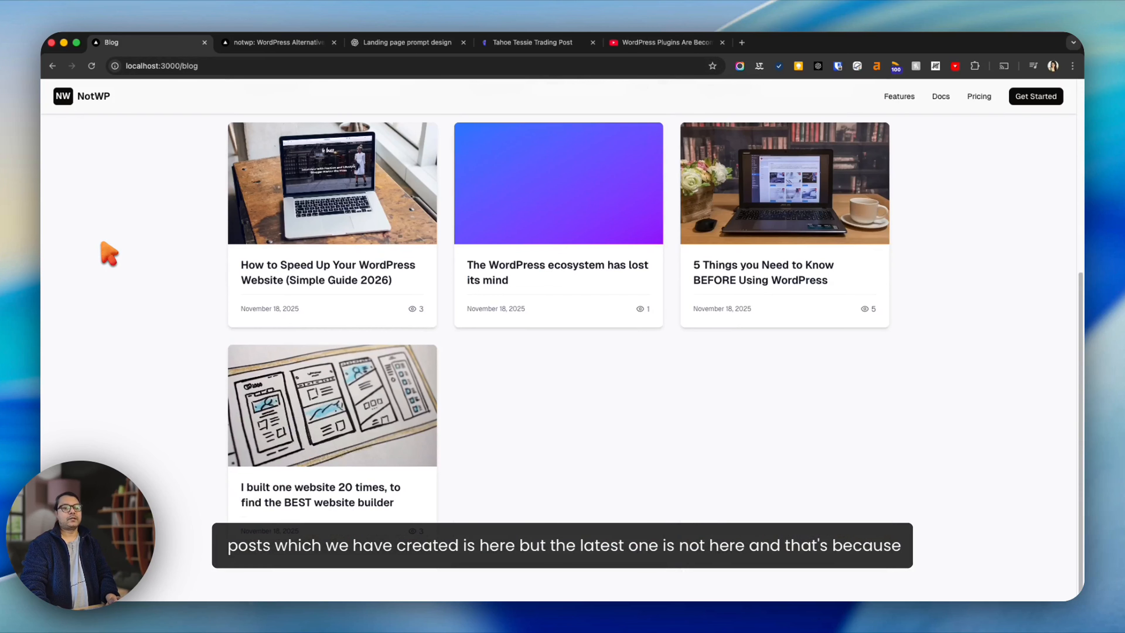
pyautogui.scroll(7, 109, 253)
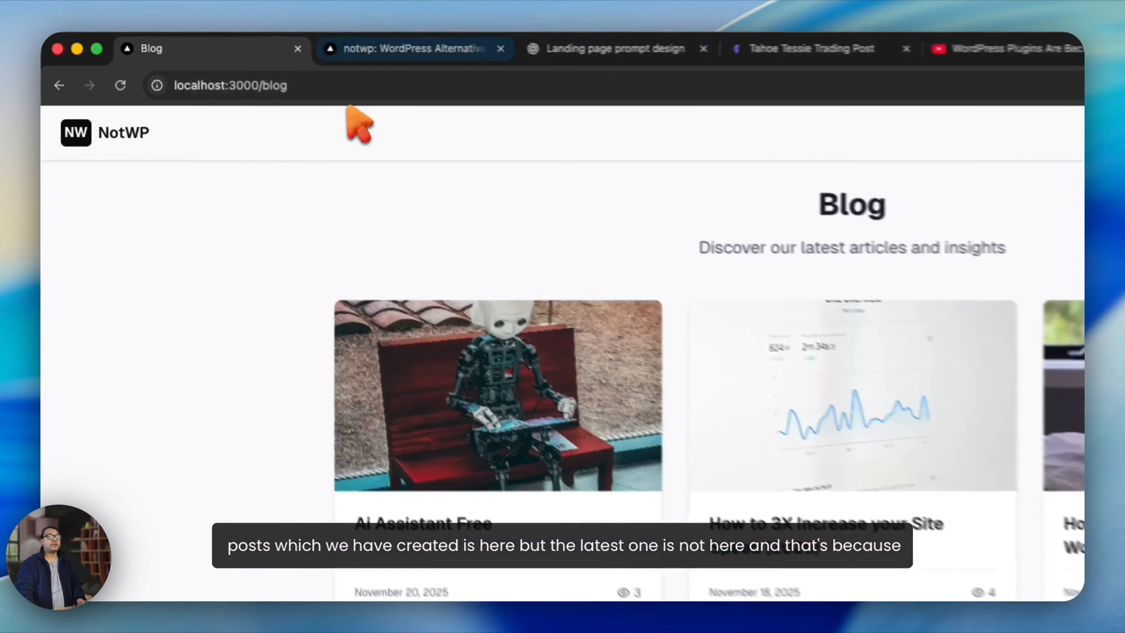
# Load the admin panel at localhost:3000/dadmin in the tab that holds the post preview.
pyautogui.click(255, 42)
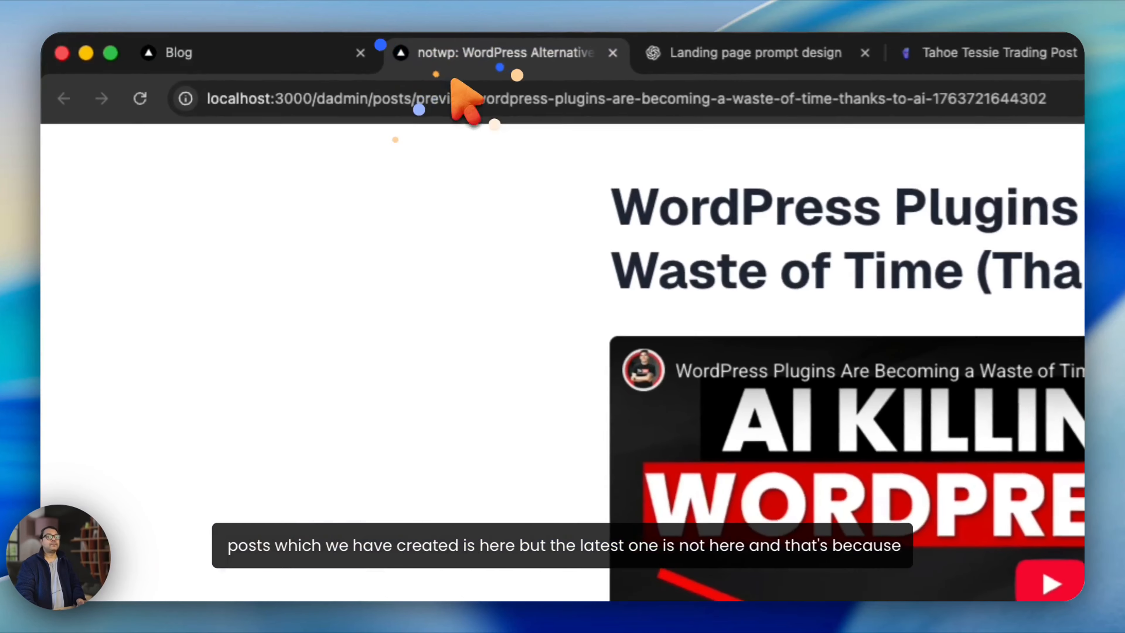
pyautogui.moveTo(381, 102); pyautogui.dragTo(1072, 103)
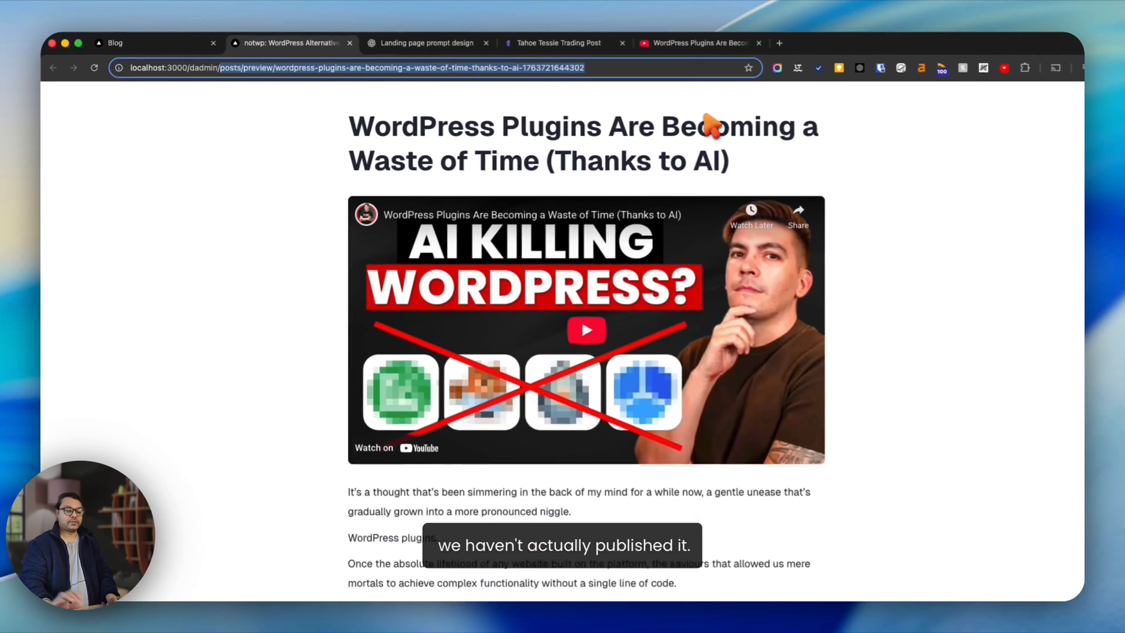
pyautogui.press('BackSpace')
pyautogui.press('Return')
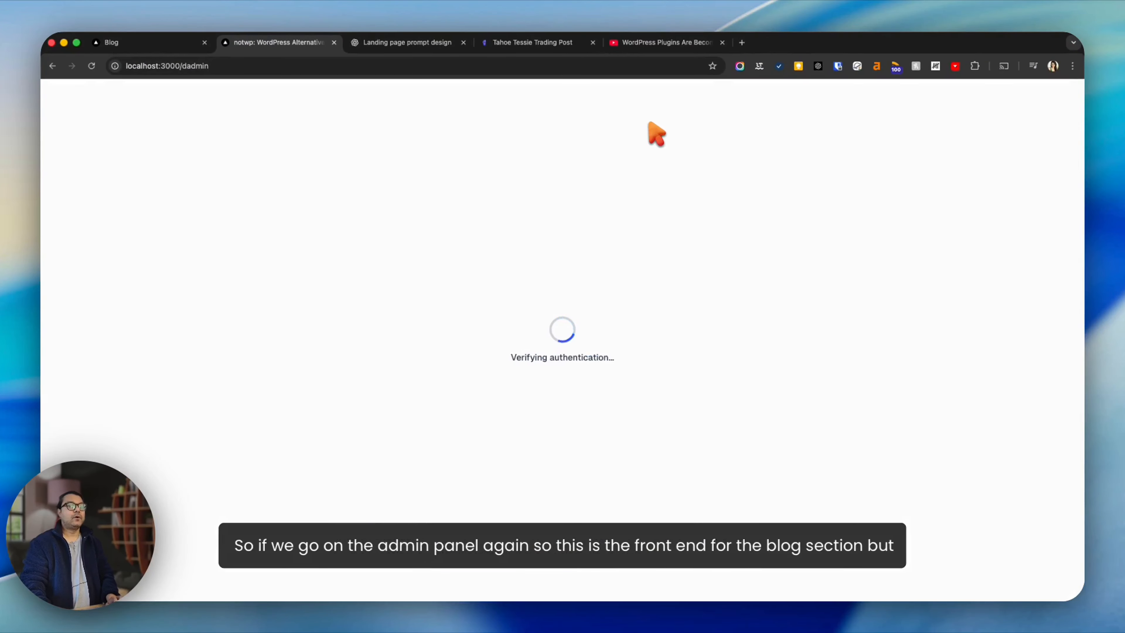
# Check the public blog page's posts again, and open the list of all posts in the admin panel.
pyautogui.click(155, 43)
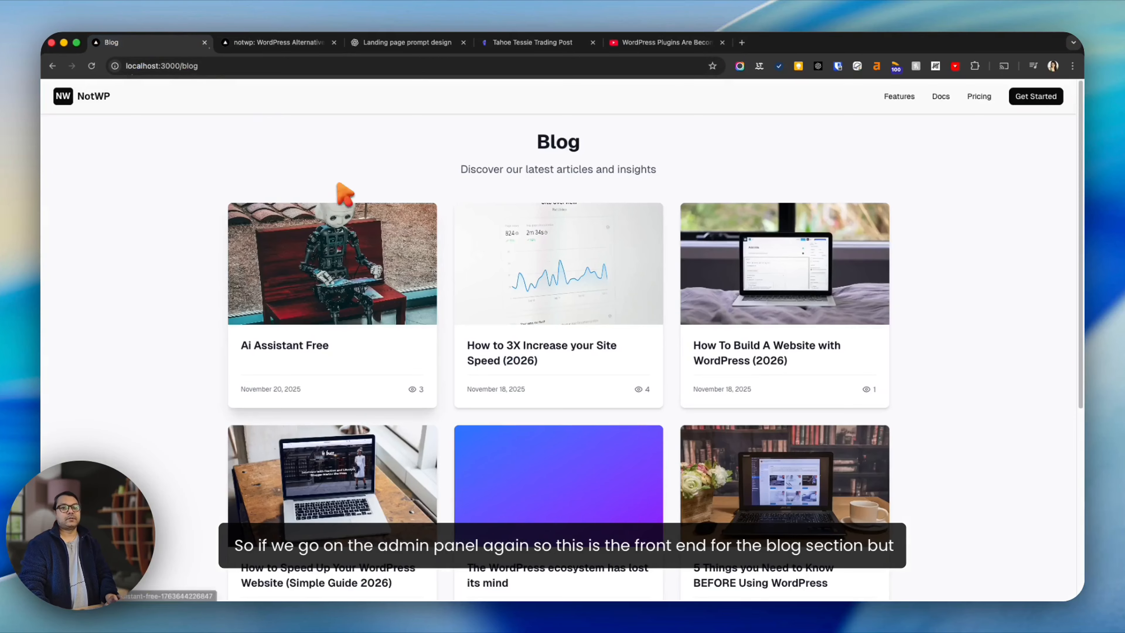
pyautogui.scroll(-3, 509, 317)
pyautogui.scroll(3, 487, 319)
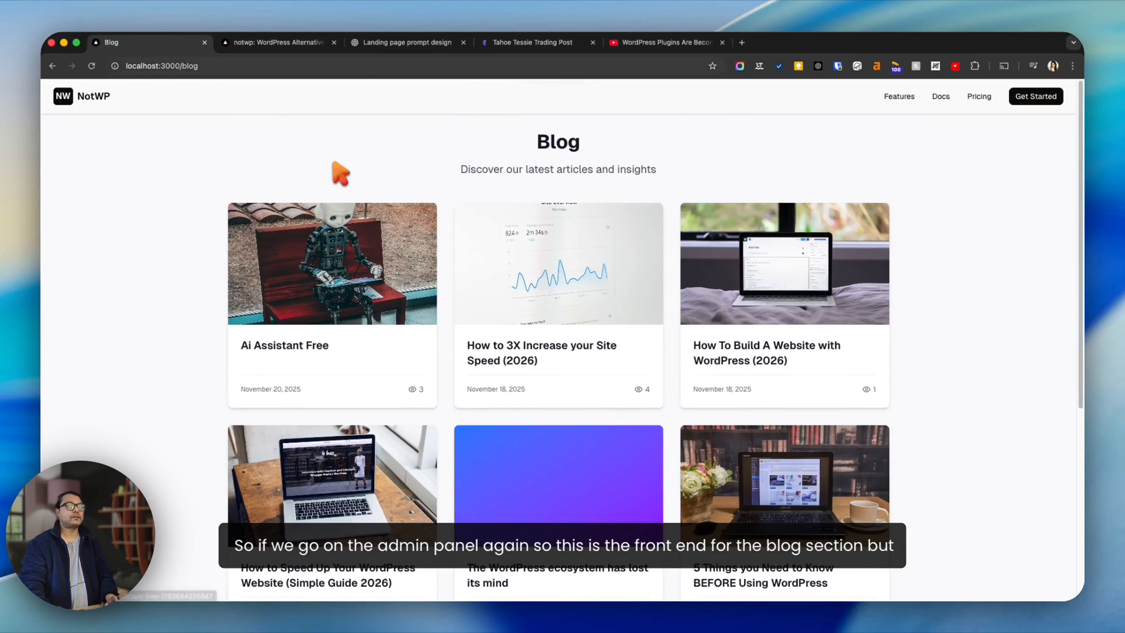
pyautogui.click(254, 40)
pyautogui.click(76, 151)
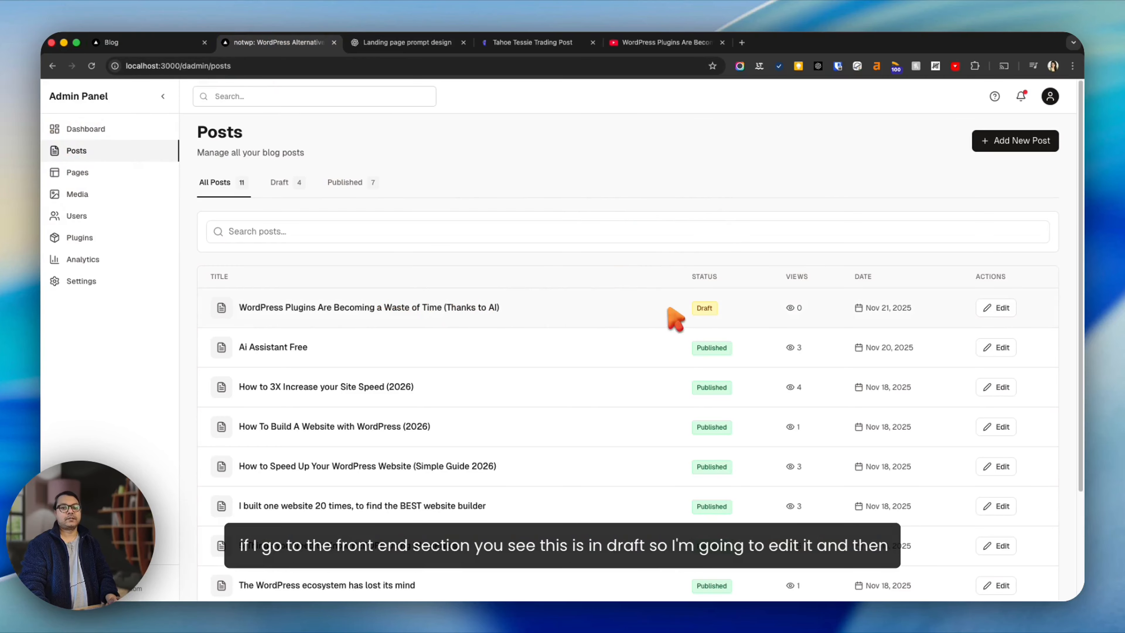
# Publish the draft post "WordPress Plugins Are Becoming a Waste of Time (Thanks to AI)" and reload the public blog page.
pyautogui.click(997, 307)
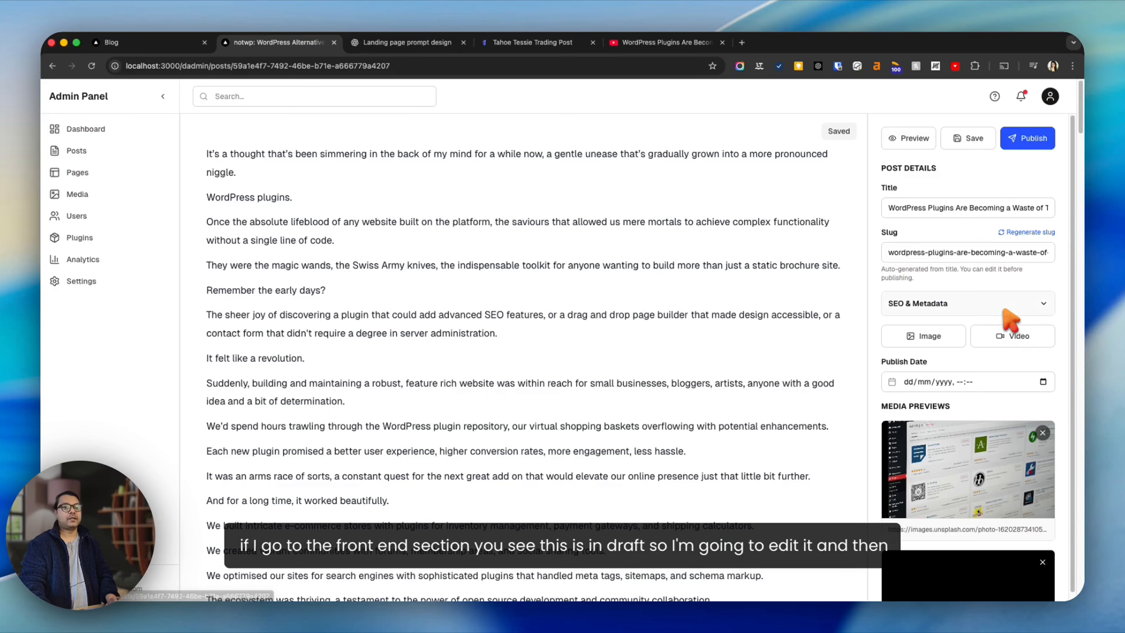
pyautogui.click(1023, 141)
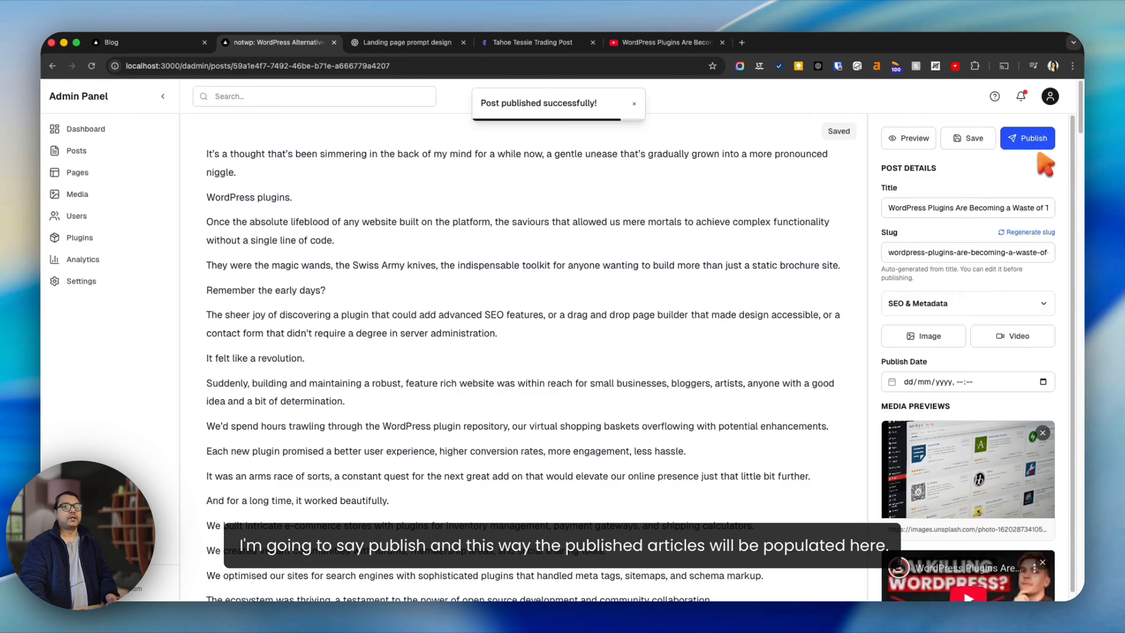
pyautogui.click(173, 44)
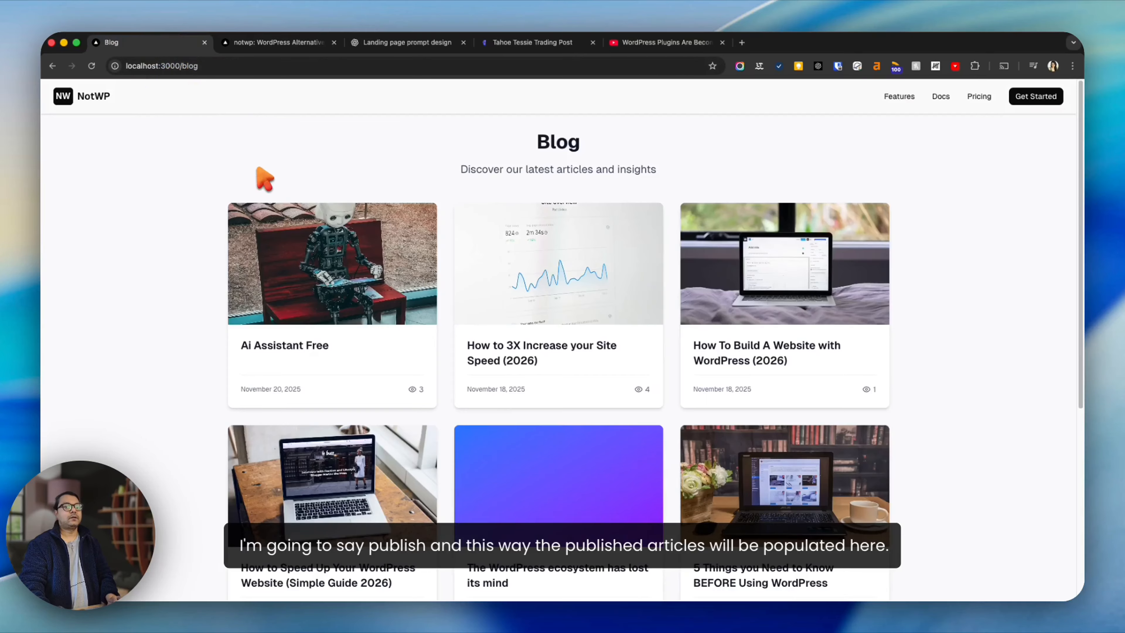
pyautogui.press('super+r')
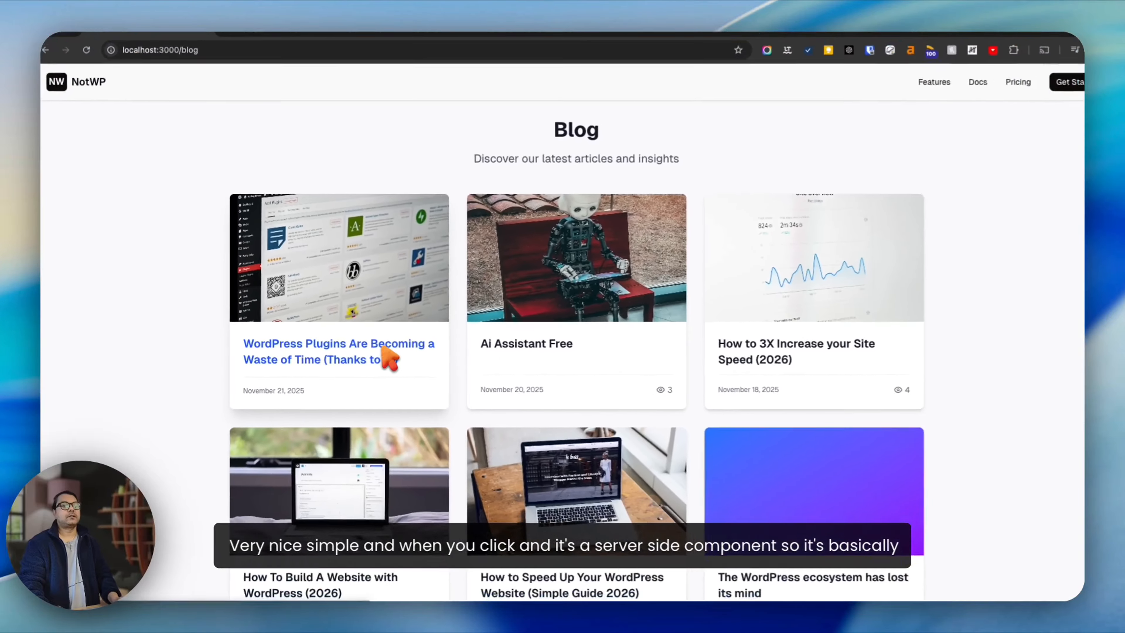
# Read through the newly published WordPress plugins article on the public blog, including its video and inline media, and return to the blog list.
pyautogui.click(556, 328)
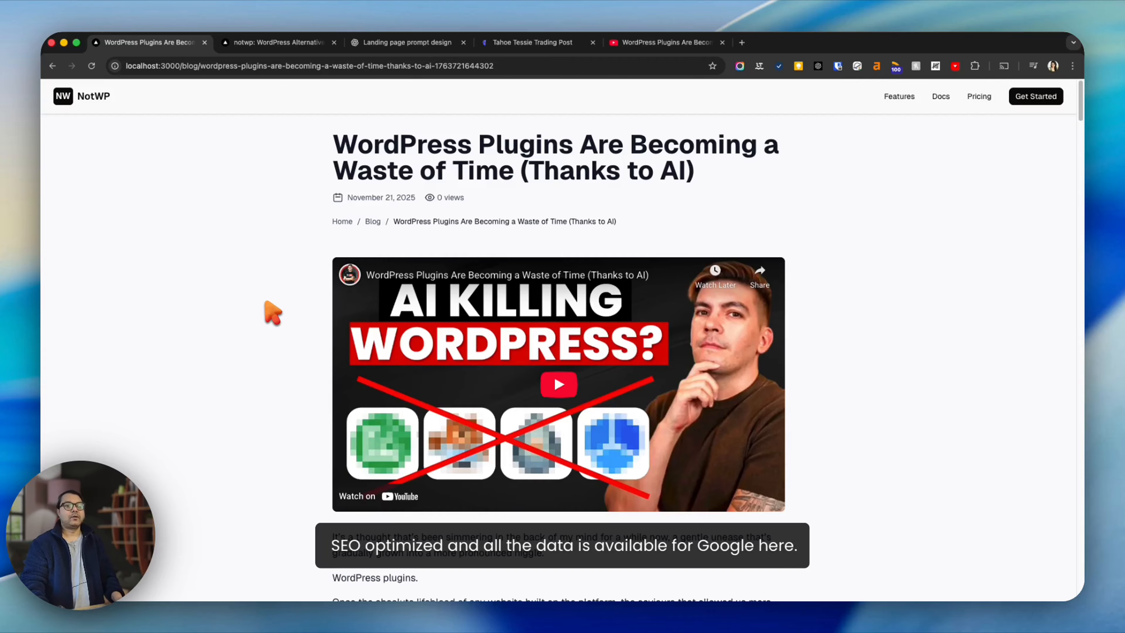
pyautogui.scroll(-10, 268, 310)
pyautogui.scroll(10, 268, 310)
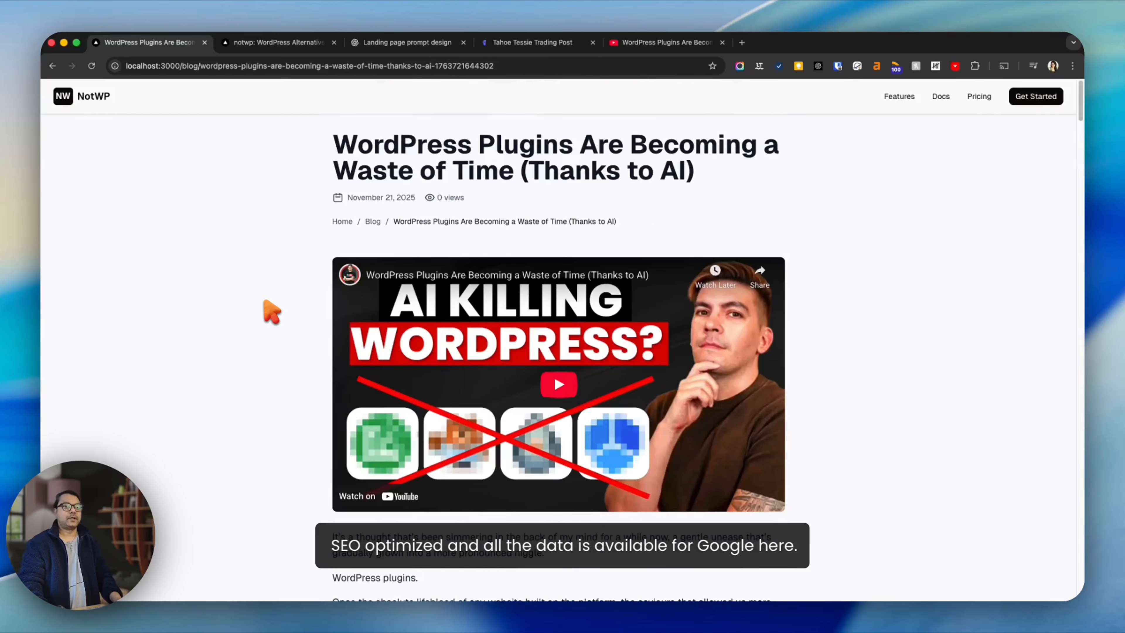
pyautogui.scroll(-15, 317, 224)
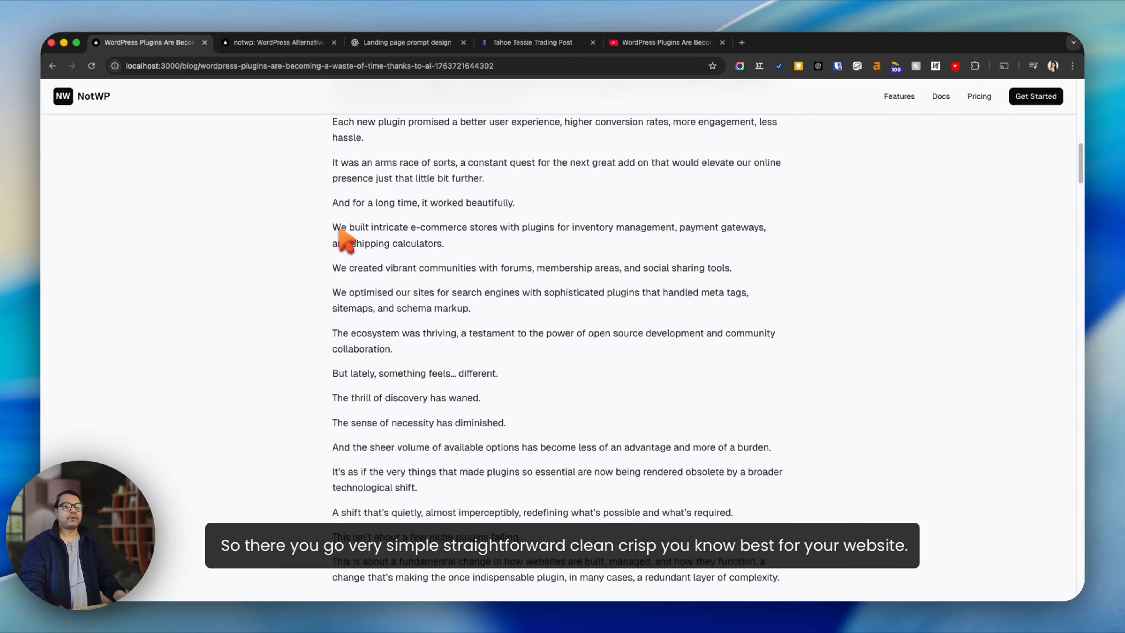
pyautogui.scroll(-8, 345, 244)
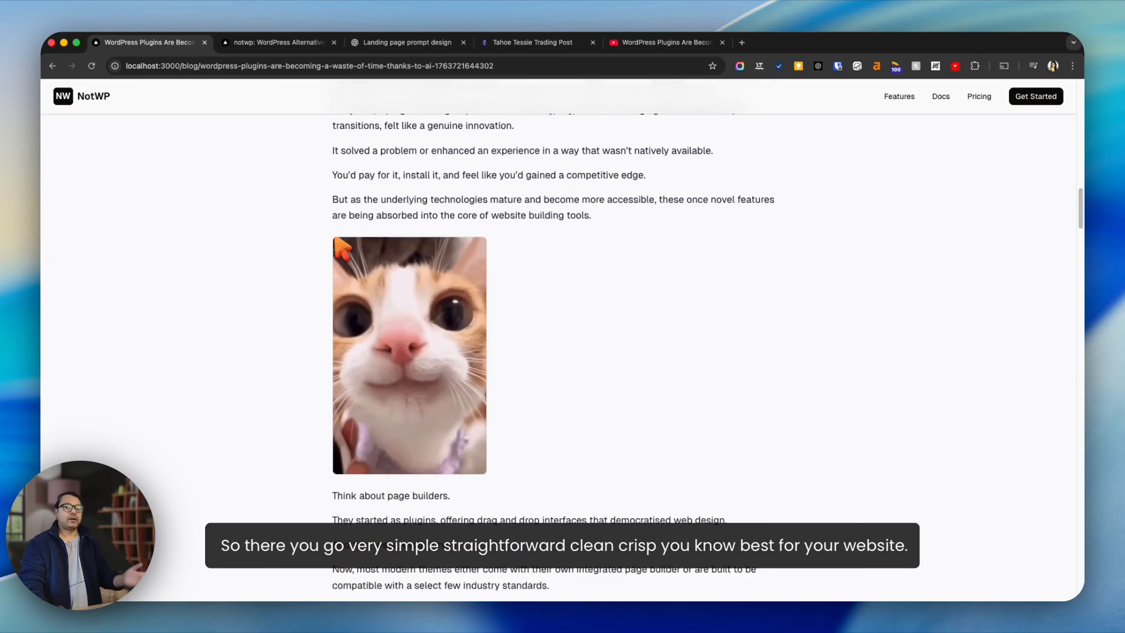
pyautogui.scroll(5, 342, 245)
pyautogui.scroll(15, 339, 246)
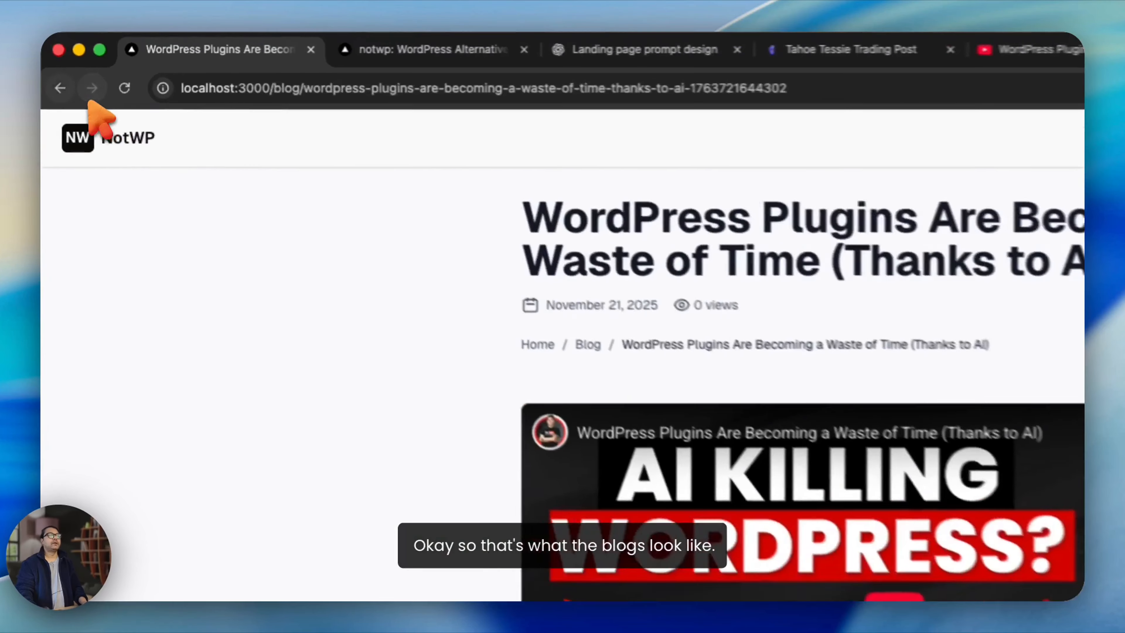
pyautogui.click(52, 66)
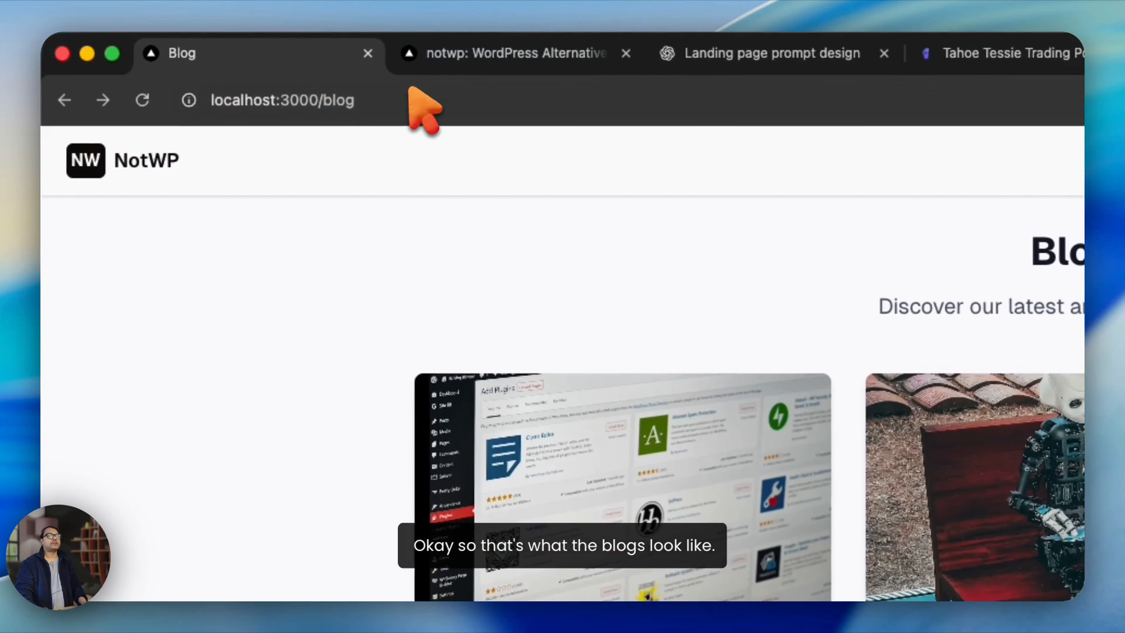
# Create a new static page titled "promopage" in the admin panel.
pyautogui.click(500, 56)
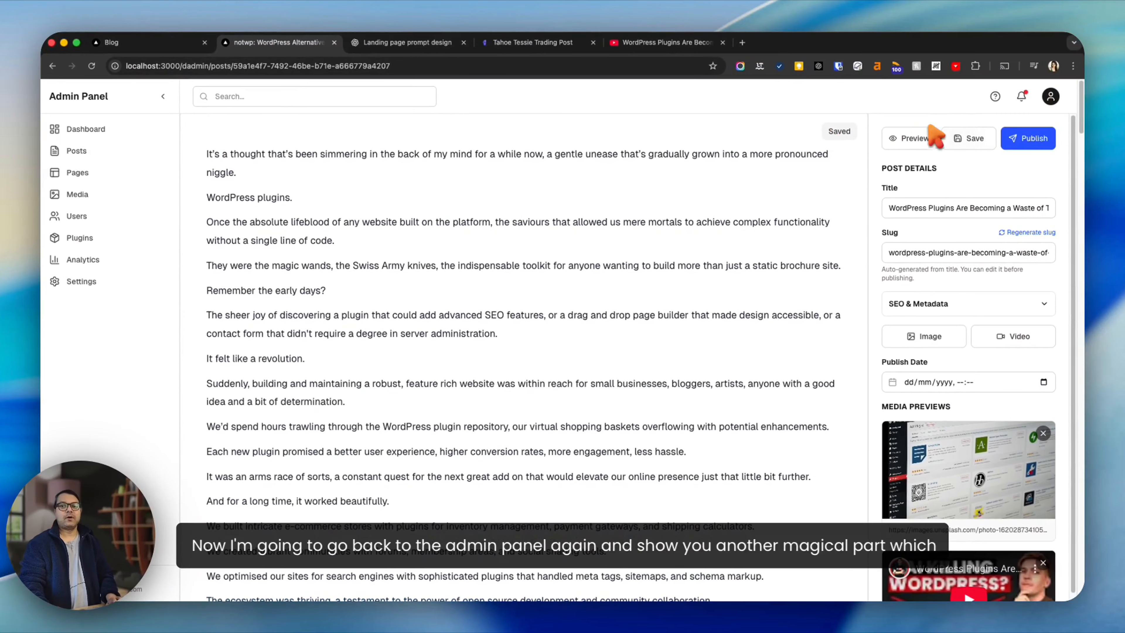
pyautogui.click(88, 126)
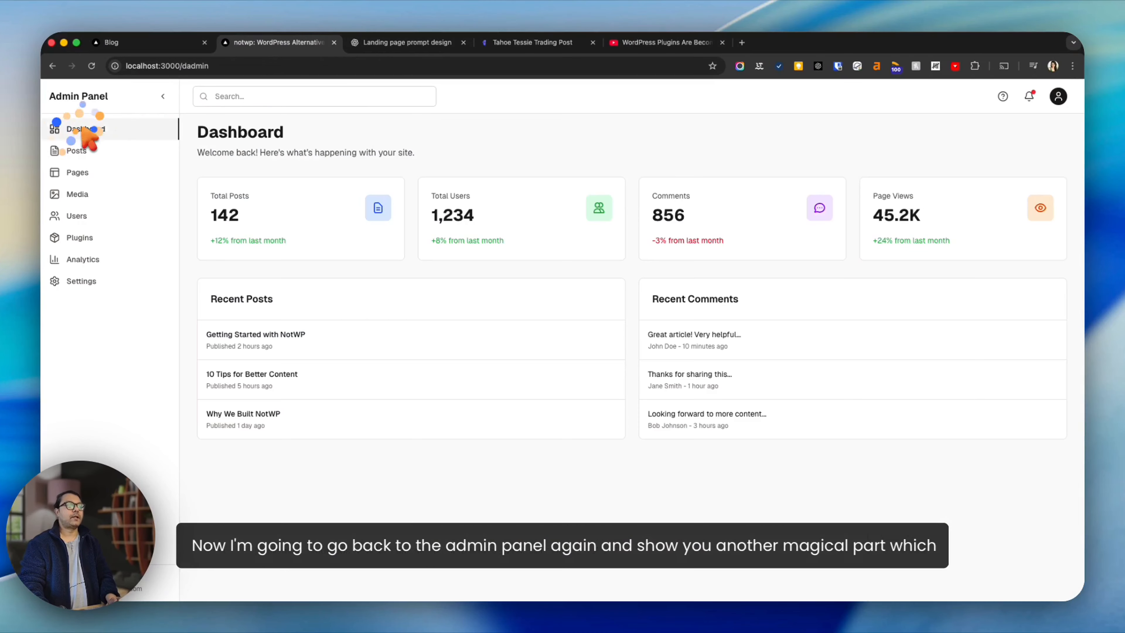
pyautogui.click(82, 172)
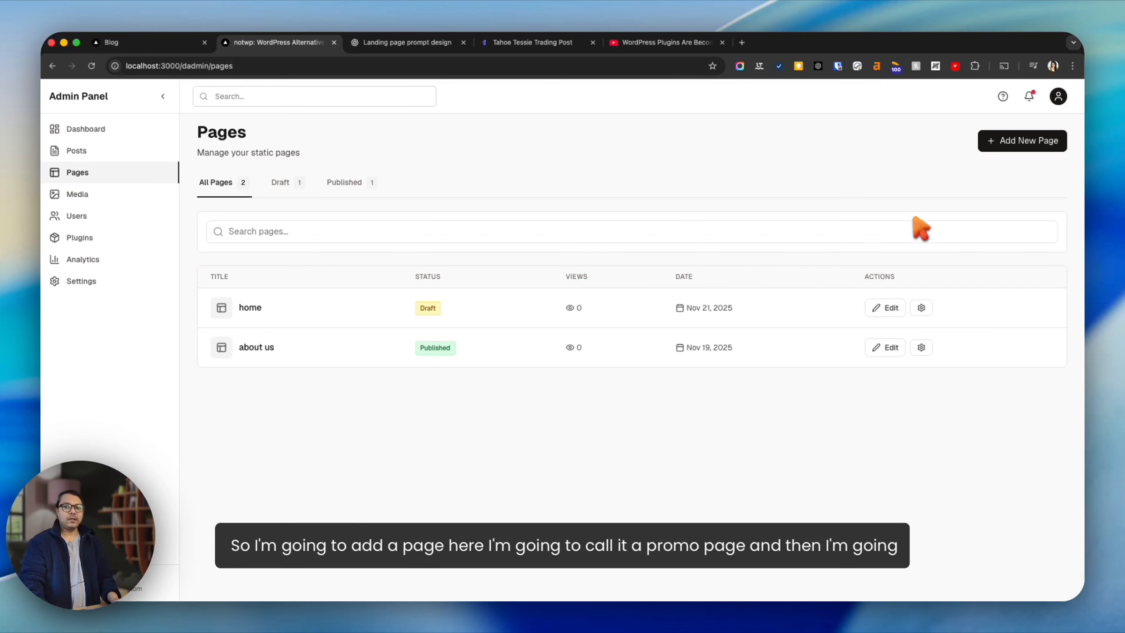
pyautogui.click(1011, 142)
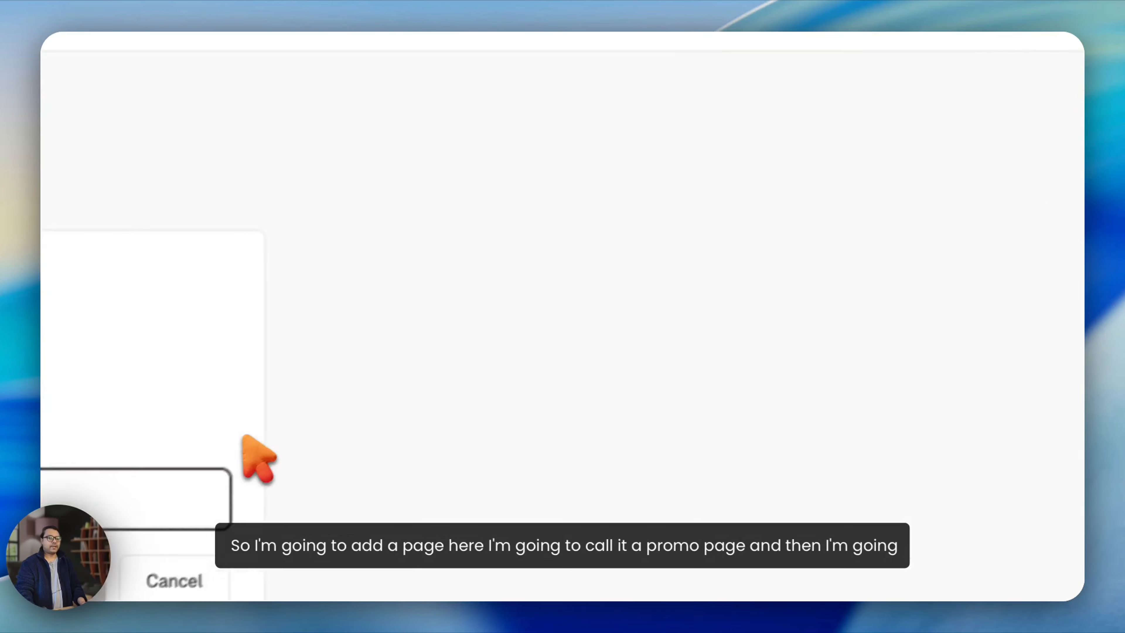
pyautogui.click(298, 364)
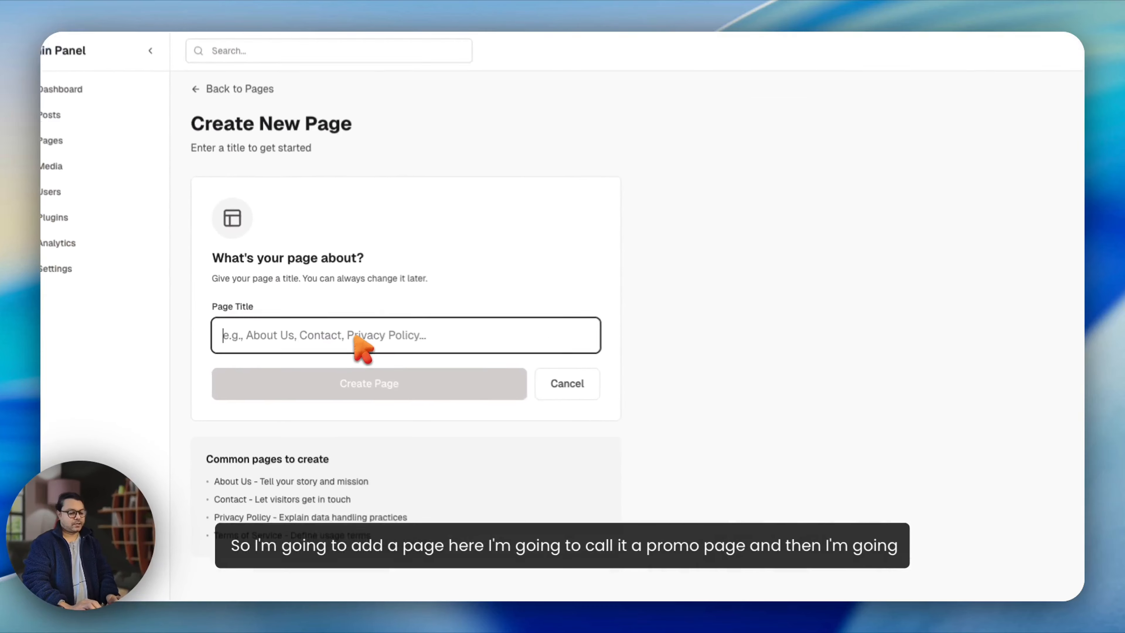
pyautogui.write('promopage')
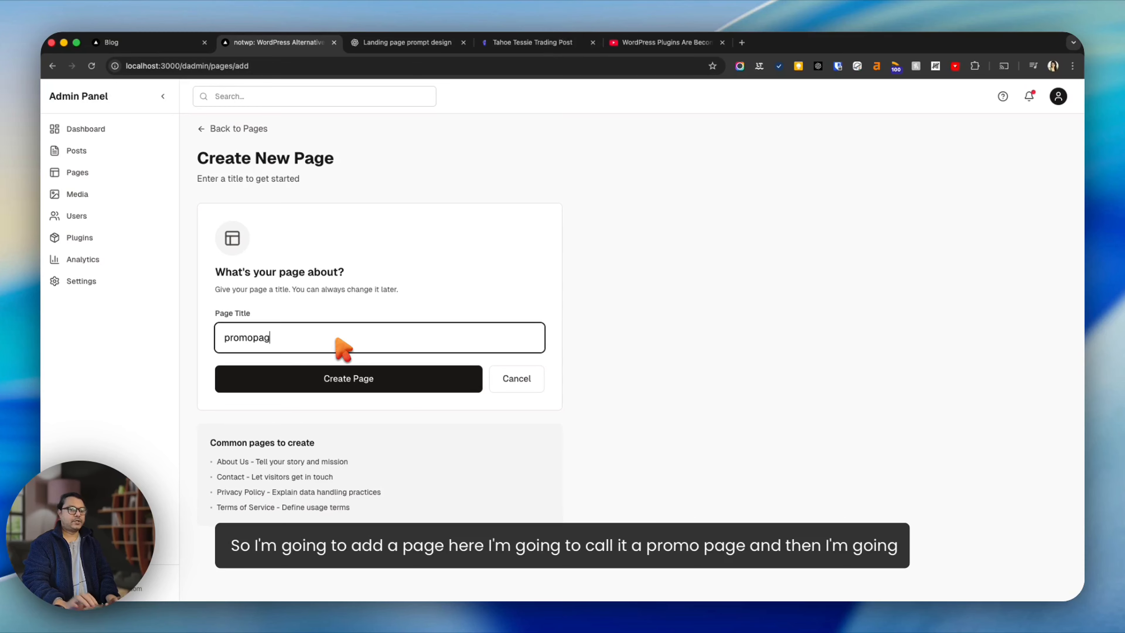
pyautogui.click(354, 380)
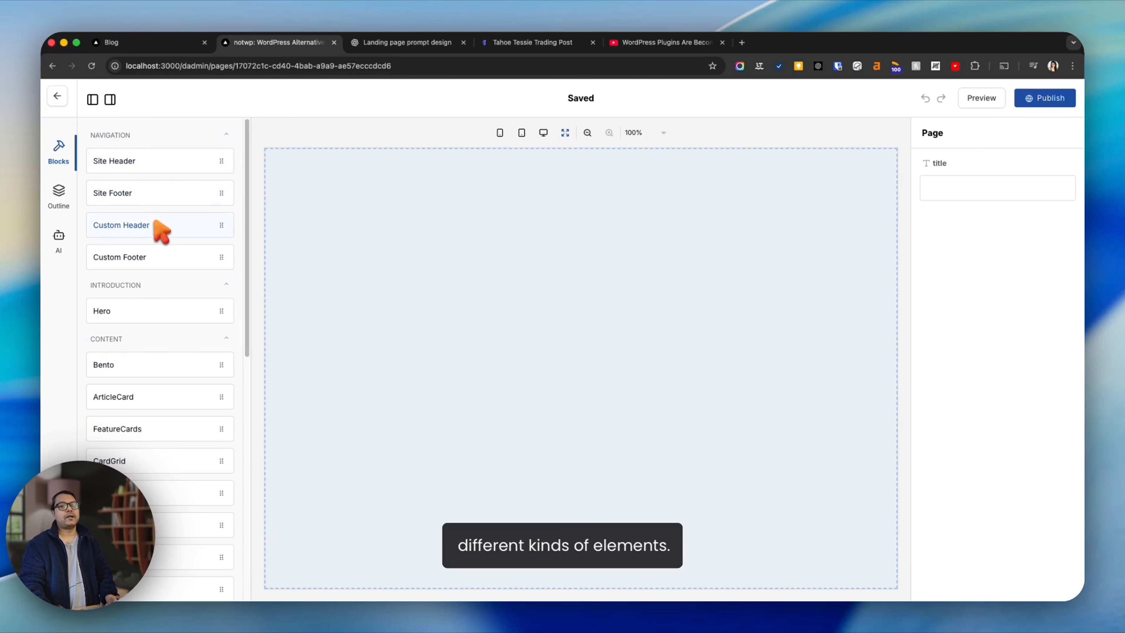
# Try out the Site Header and Custom Header blocks on the empty page canvas, removing each one again.
pyautogui.moveTo(142, 161); pyautogui.dragTo(389, 204)
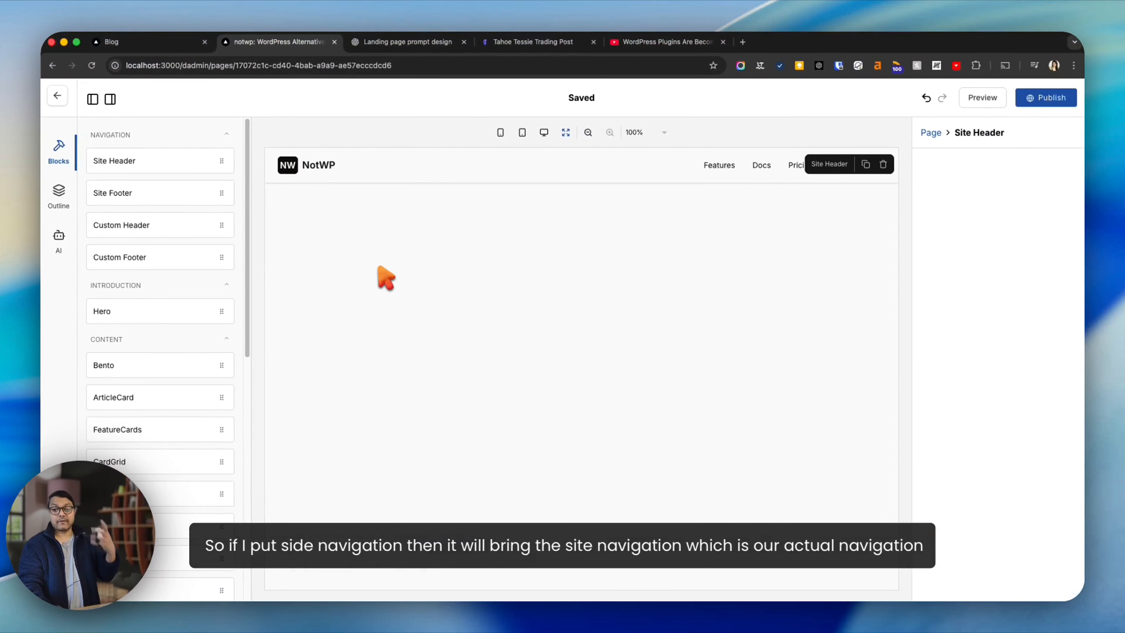
pyautogui.click(166, 42)
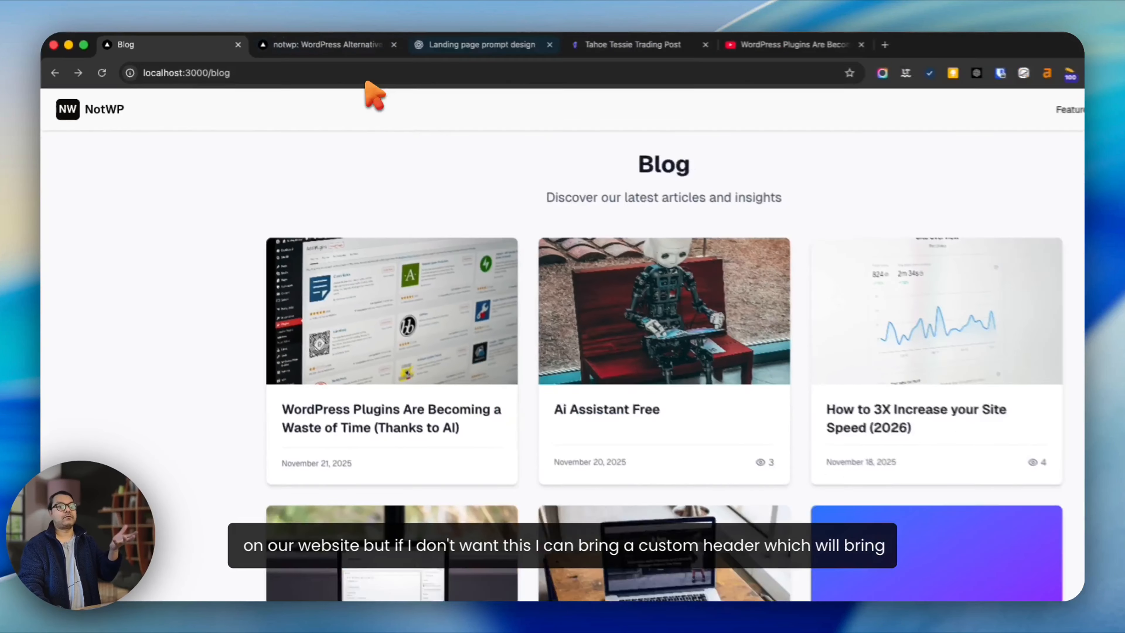
pyautogui.click(518, 54)
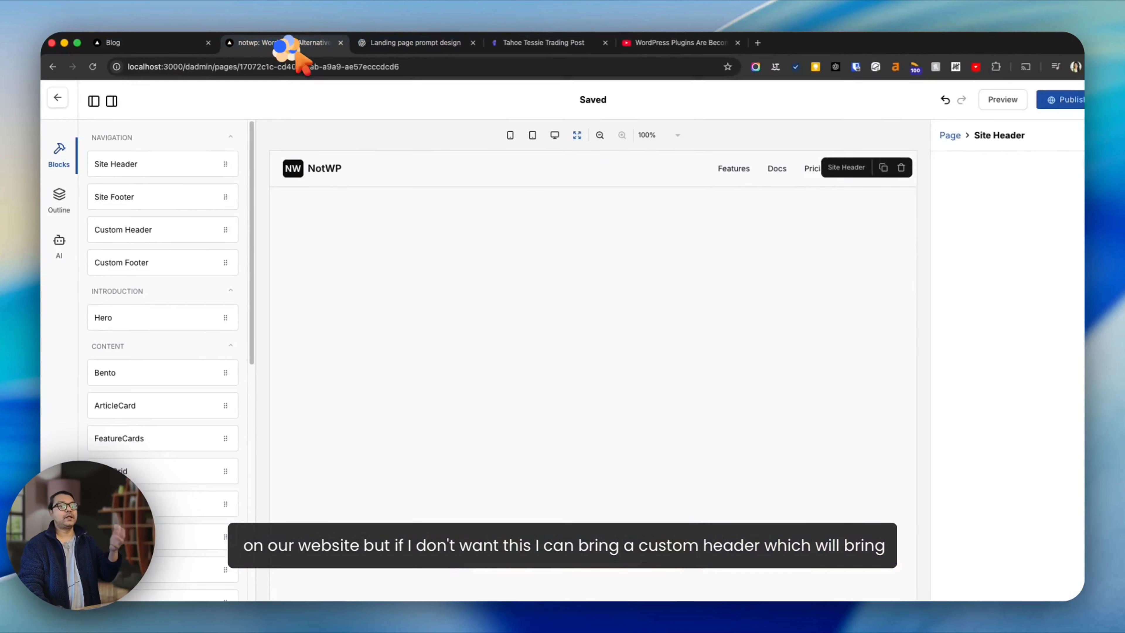
pyautogui.click(882, 165)
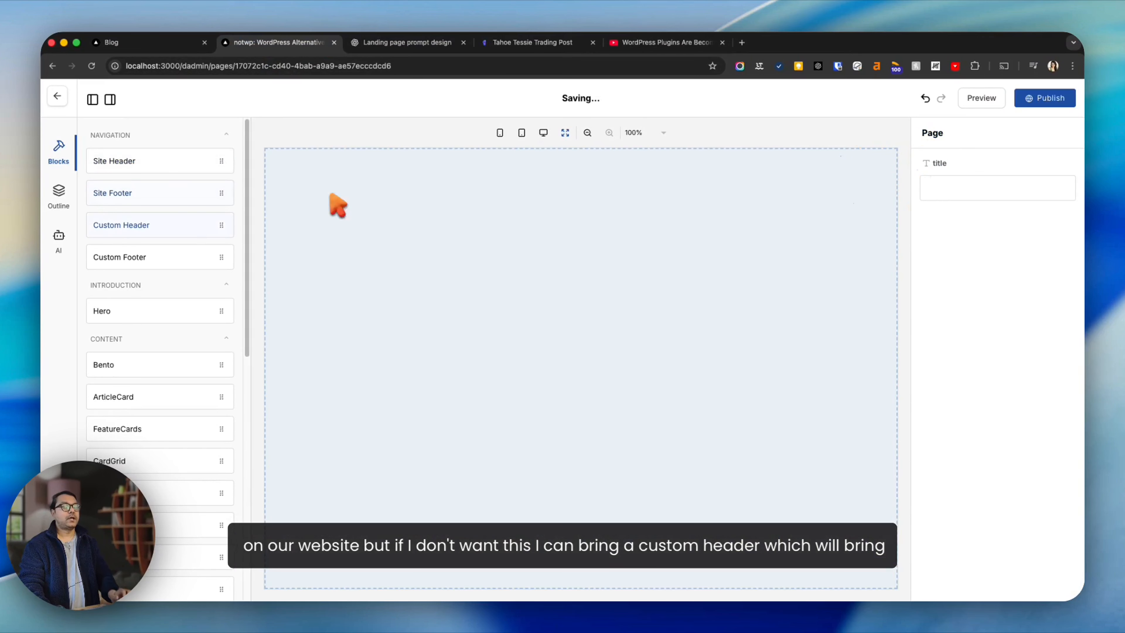
pyautogui.moveTo(153, 232); pyautogui.dragTo(454, 191)
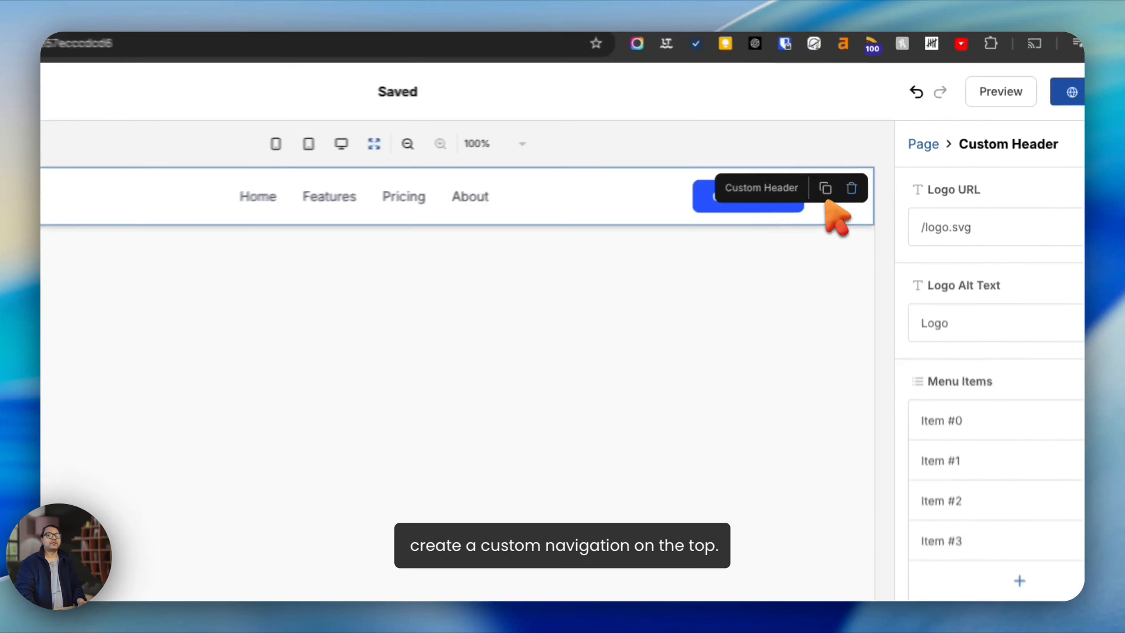
pyautogui.click(852, 188)
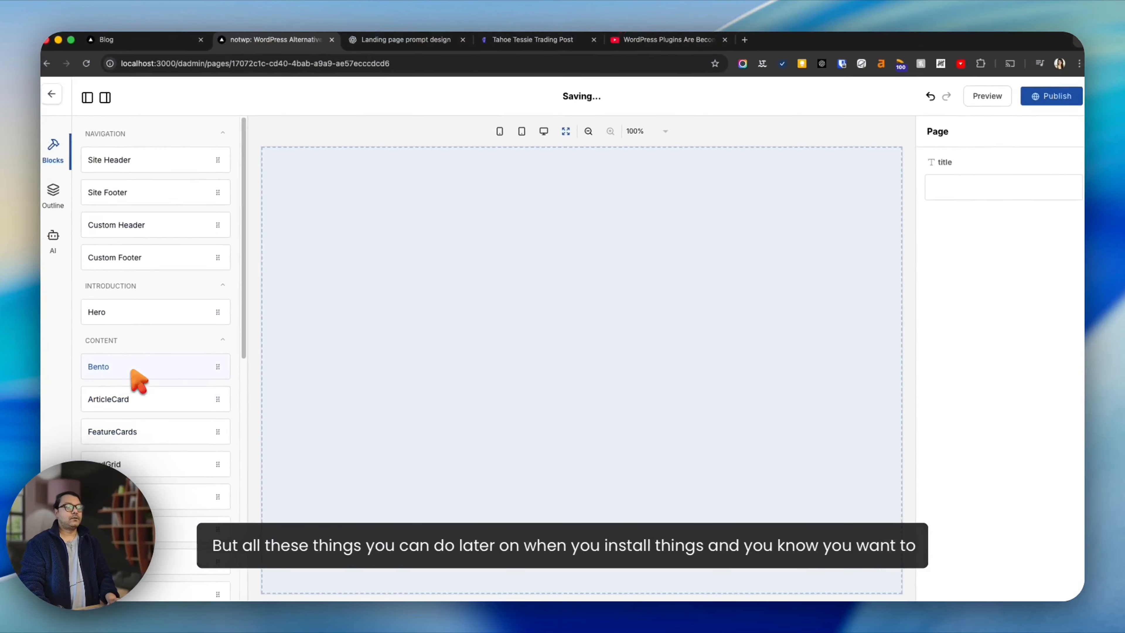
# Try out the Bento and FeatureCards content blocks on the page canvas and remove both of them.
pyautogui.moveTo(138, 380); pyautogui.dragTo(443, 323)
pyautogui.scroll(-1, 236, 427)
pyautogui.click(582, 369)
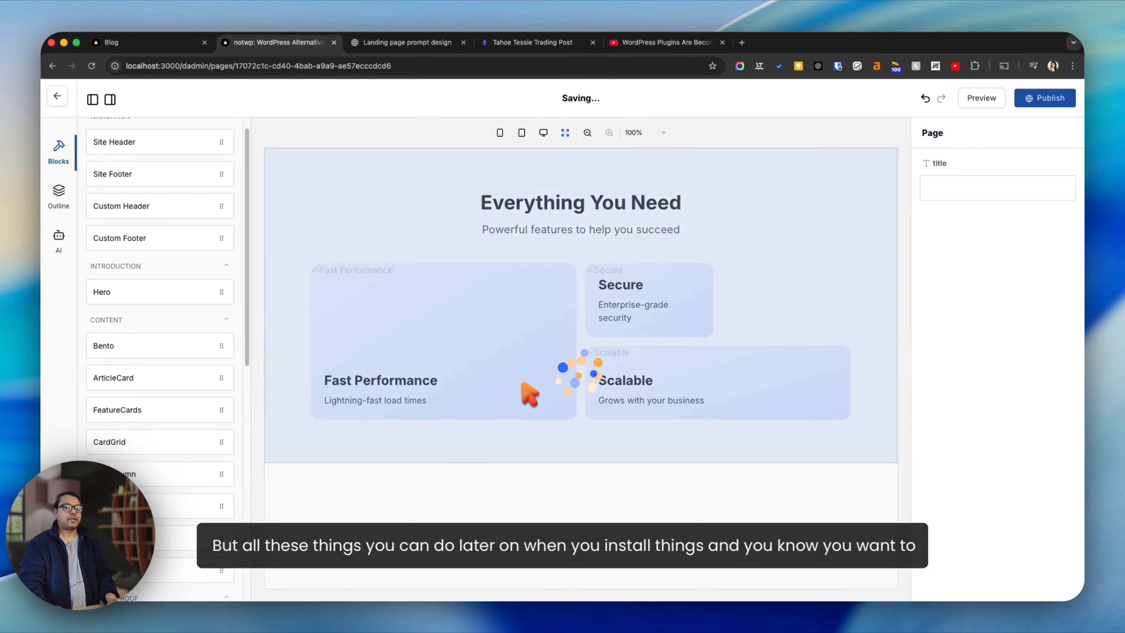
pyautogui.scroll(-2, 186, 408)
pyautogui.moveTo(177, 320); pyautogui.dragTo(559, 466)
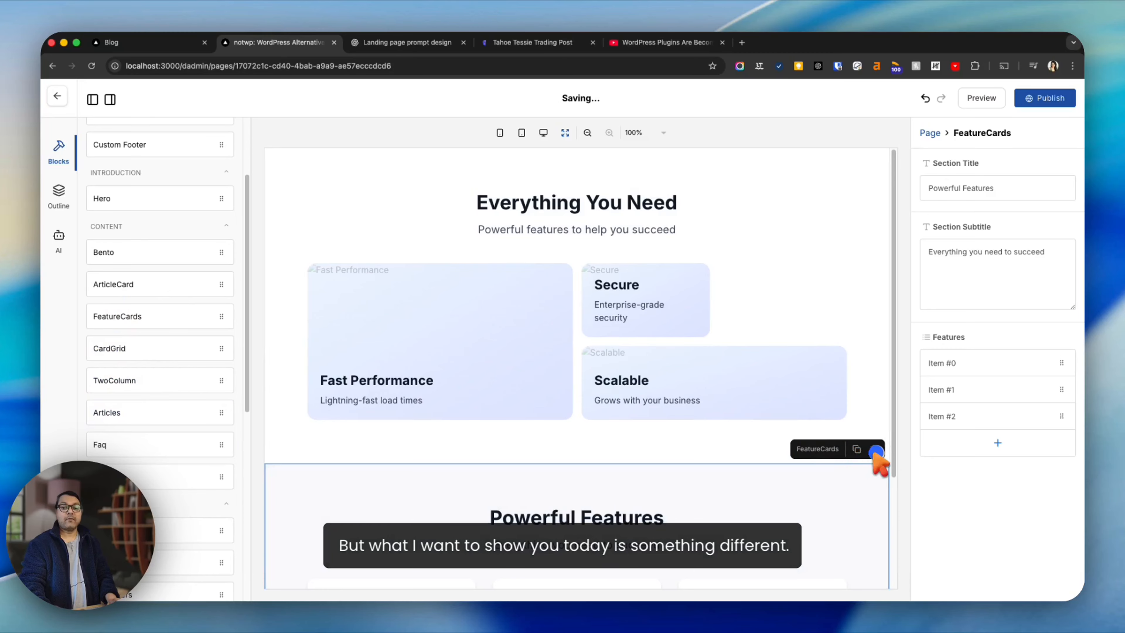
pyautogui.click(875, 449)
pyautogui.click(882, 178)
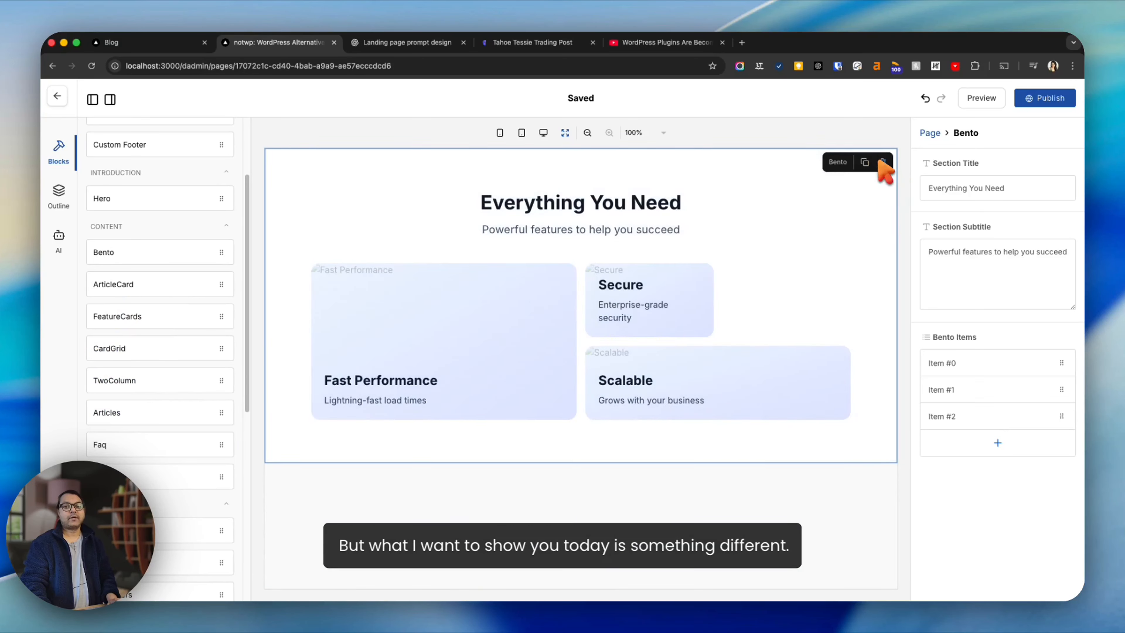
pyautogui.click(880, 162)
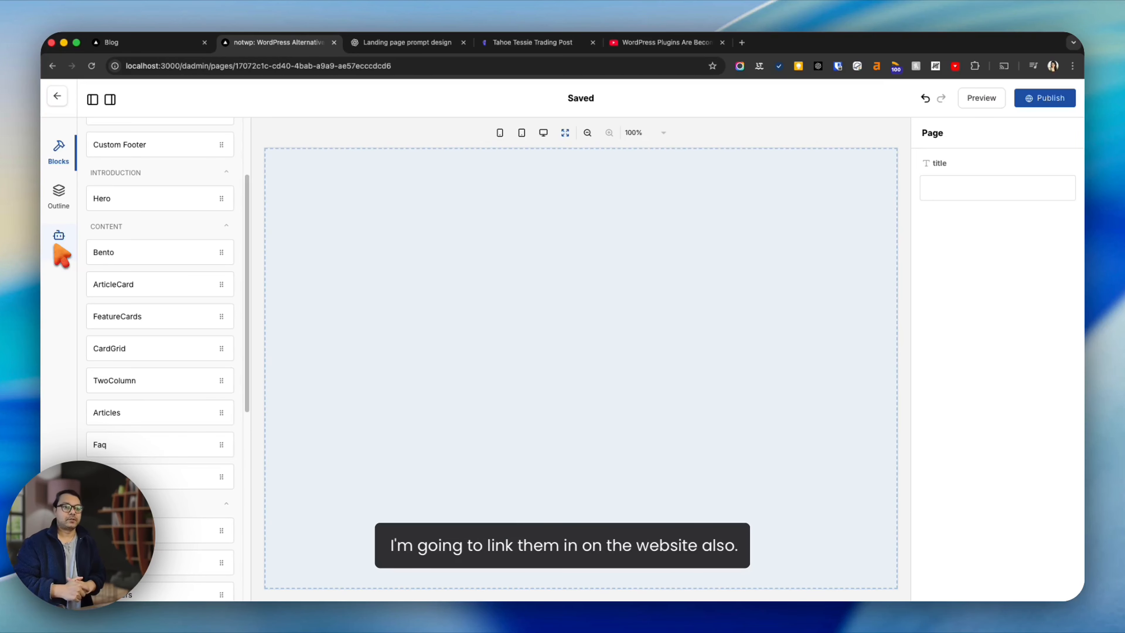
# Open the AI page builder and copy the landing page prompt, down to the "Business details:" heading, from the ChatGPT conversation.
pyautogui.click(57, 247)
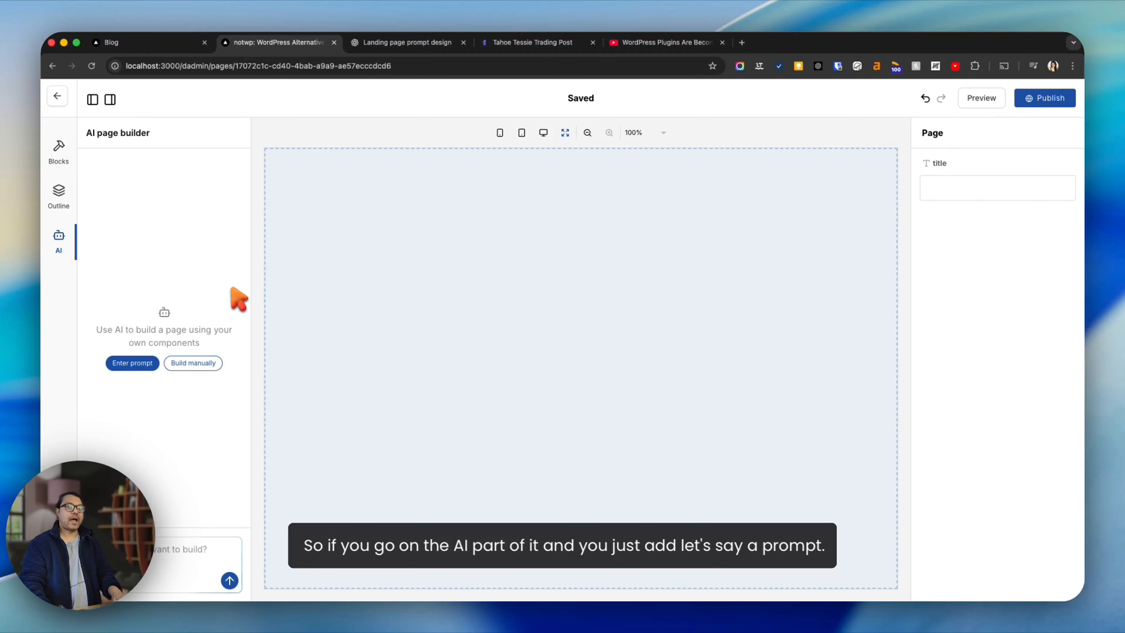
pyautogui.click(408, 42)
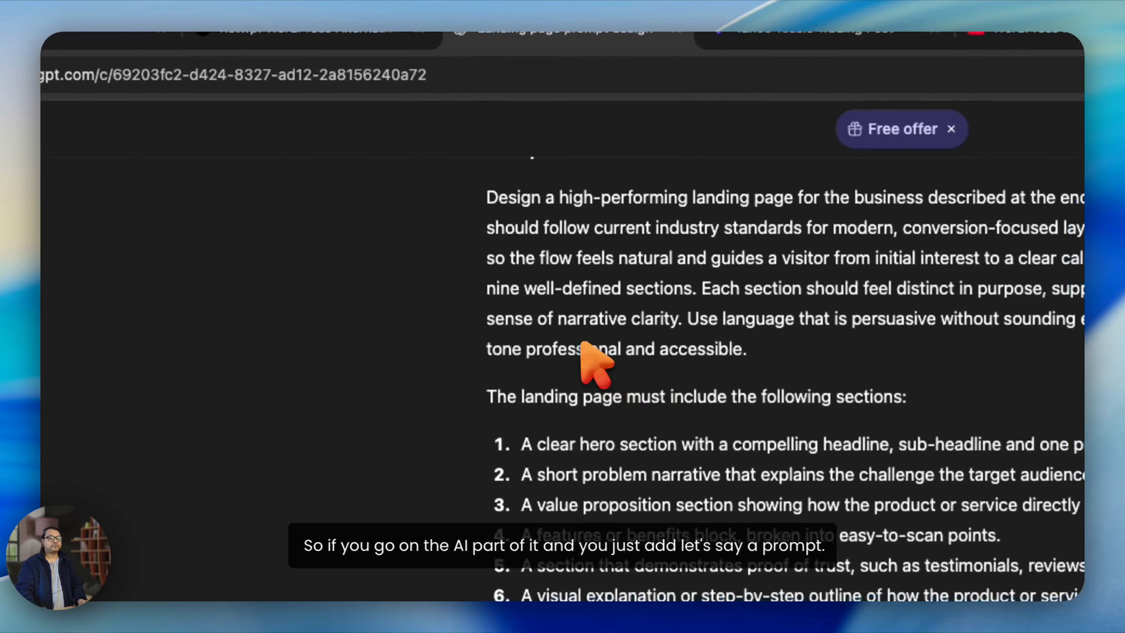
pyautogui.click(445, 224)
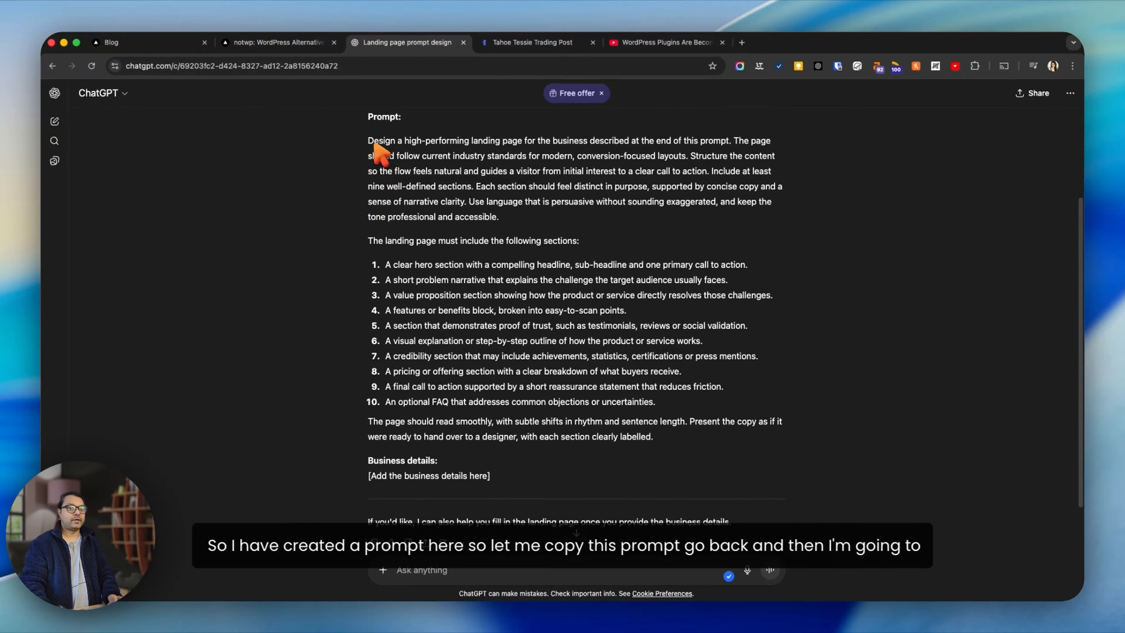
pyautogui.click(408, 152)
pyautogui.moveTo(369, 142); pyautogui.dragTo(493, 460)
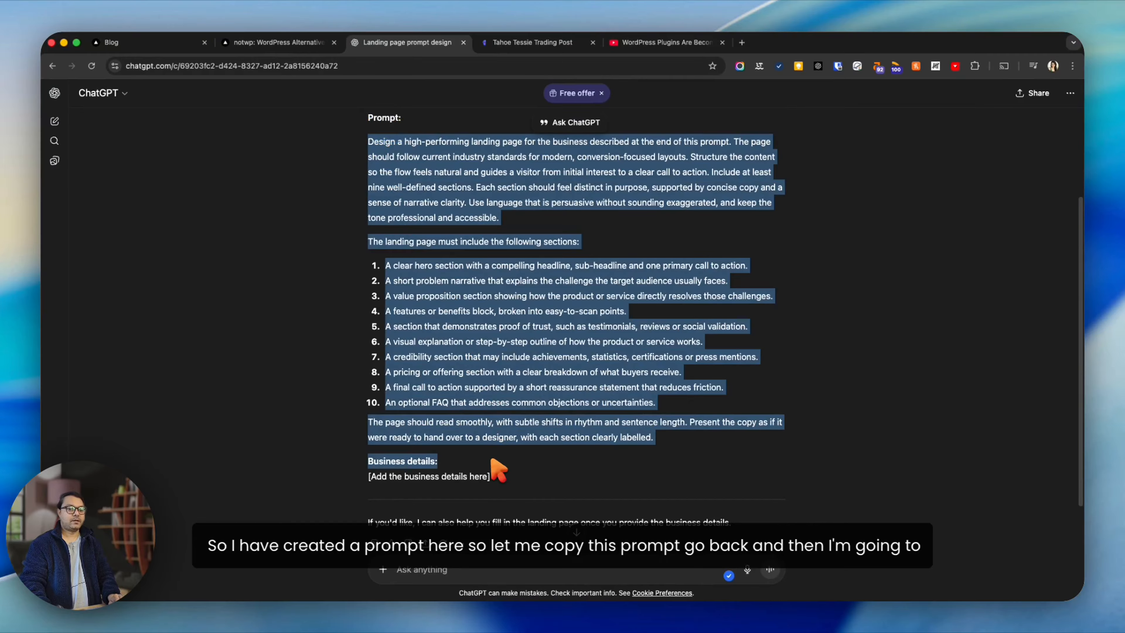
pyautogui.press('super+c')
# Return to the page editor and paste the copied landing page prompt into the AI page builder.
pyautogui.click(191, 44)
pyautogui.click(259, 44)
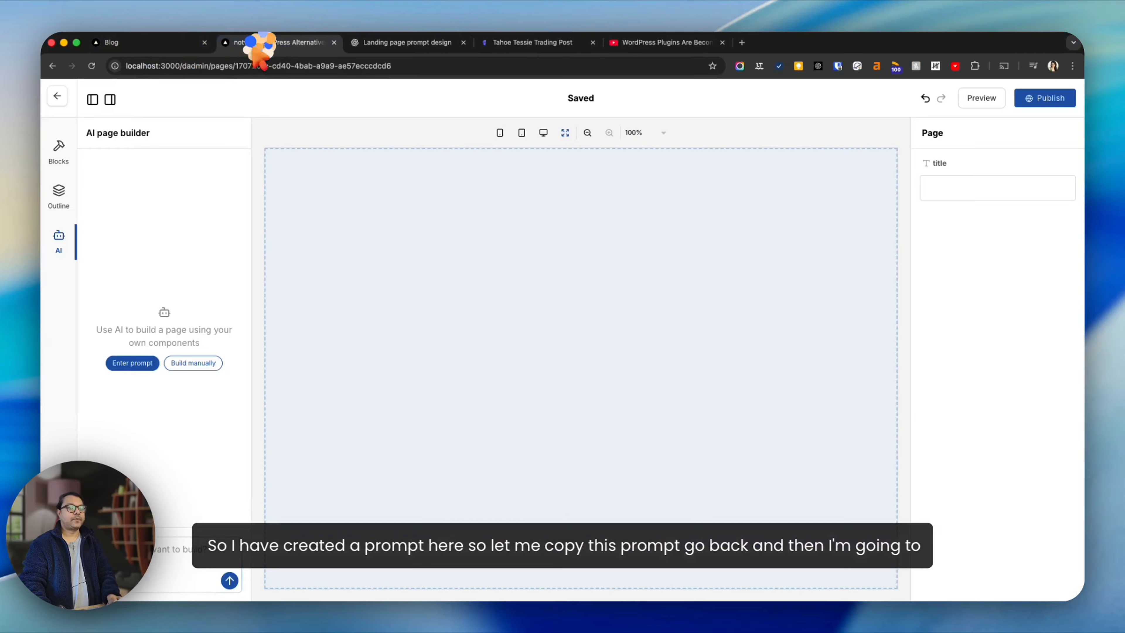
pyautogui.press('super+v')
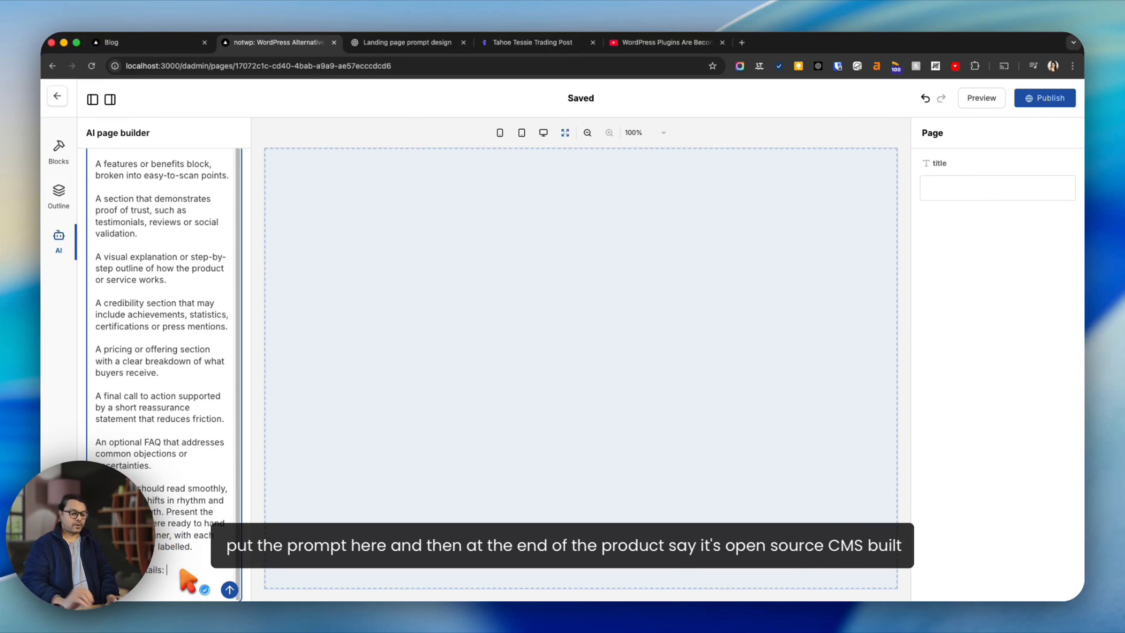
# Complete the business details as an open source CMS built on Next.js and Supabase, free to use for everyone, and generate the page.
pyautogui.write('Its a opensour')
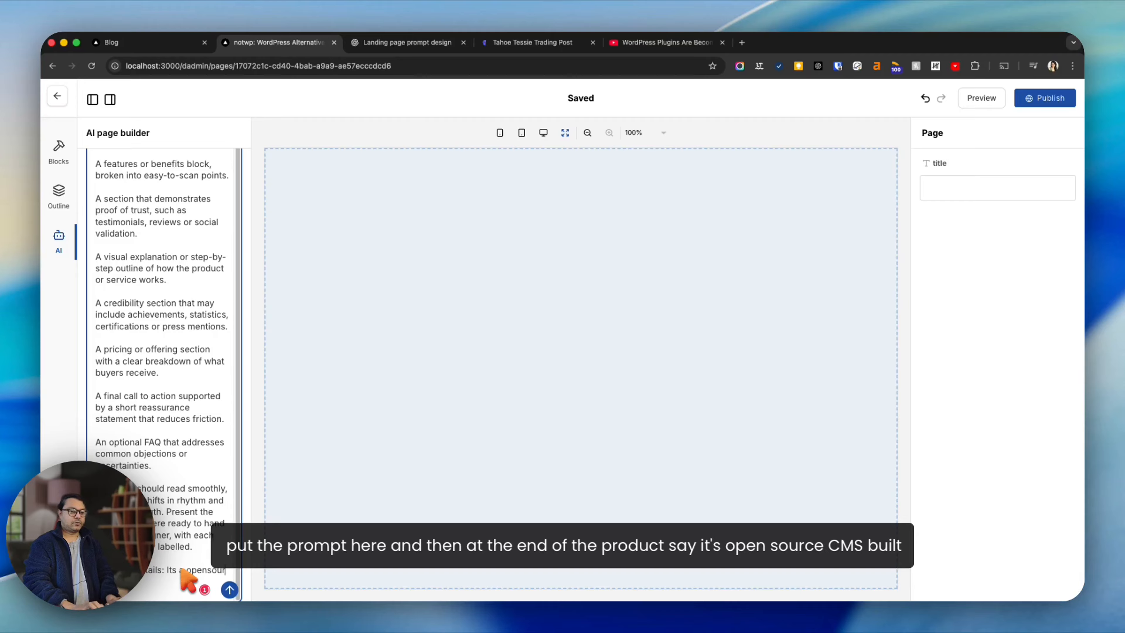
pyautogui.write(' C')
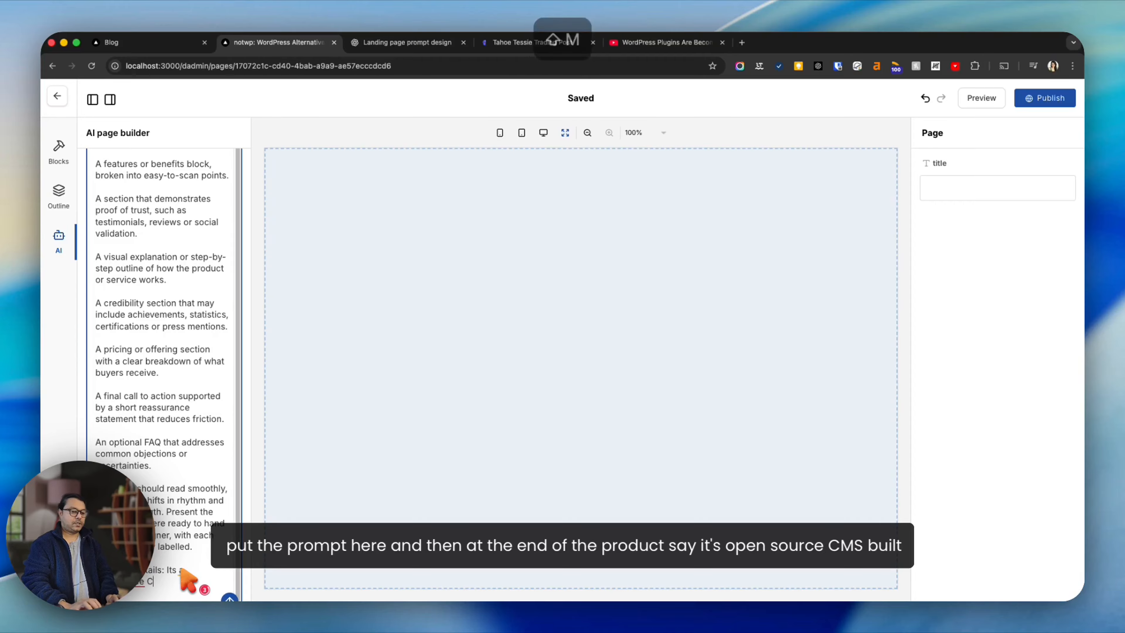
pyautogui.write('MS built on NEx')
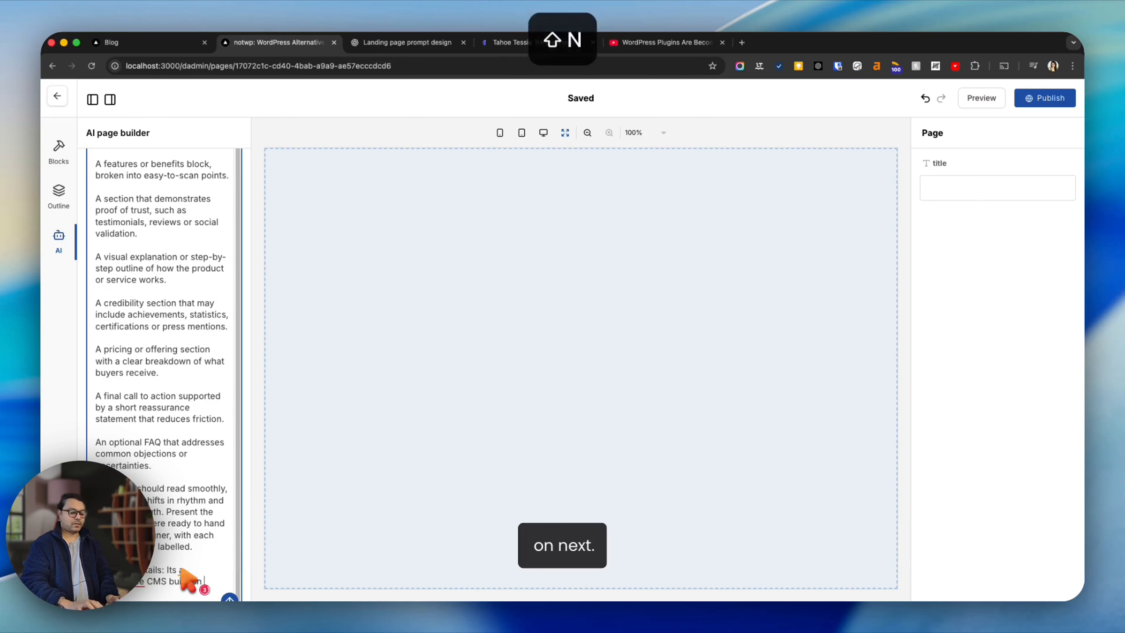
pyautogui.press('BackSpace')
pyautogui.press('BackSpace')
pyautogui.press('BackSpace')
pyautogui.press('BackSpace')
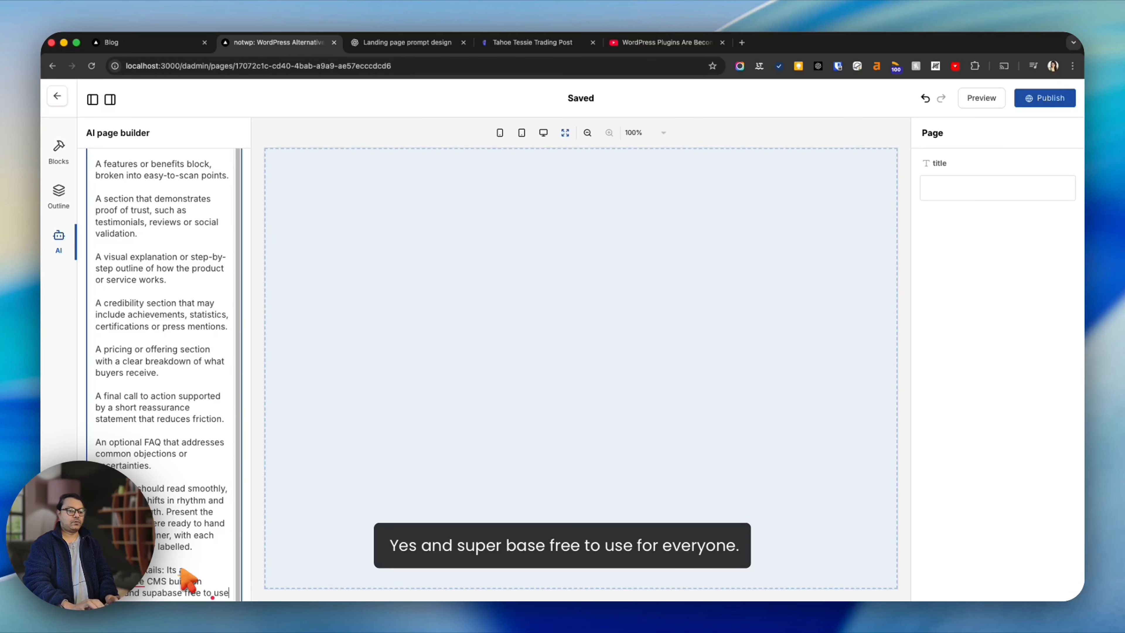
pyautogui.write('for everyone')
pyautogui.press('Return')
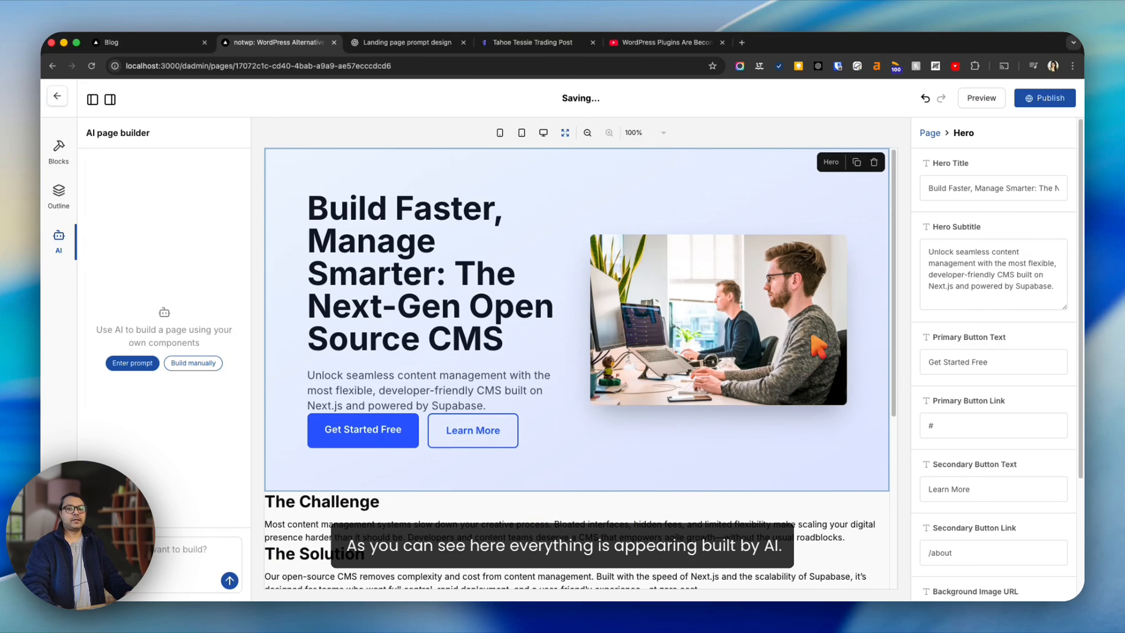
# Review the AI-generated landing page in the editor from the hero section to the FAQ, and check its save status.
pyautogui.scroll(-8, 861, 294)
pyautogui.scroll(-9, 868, 286)
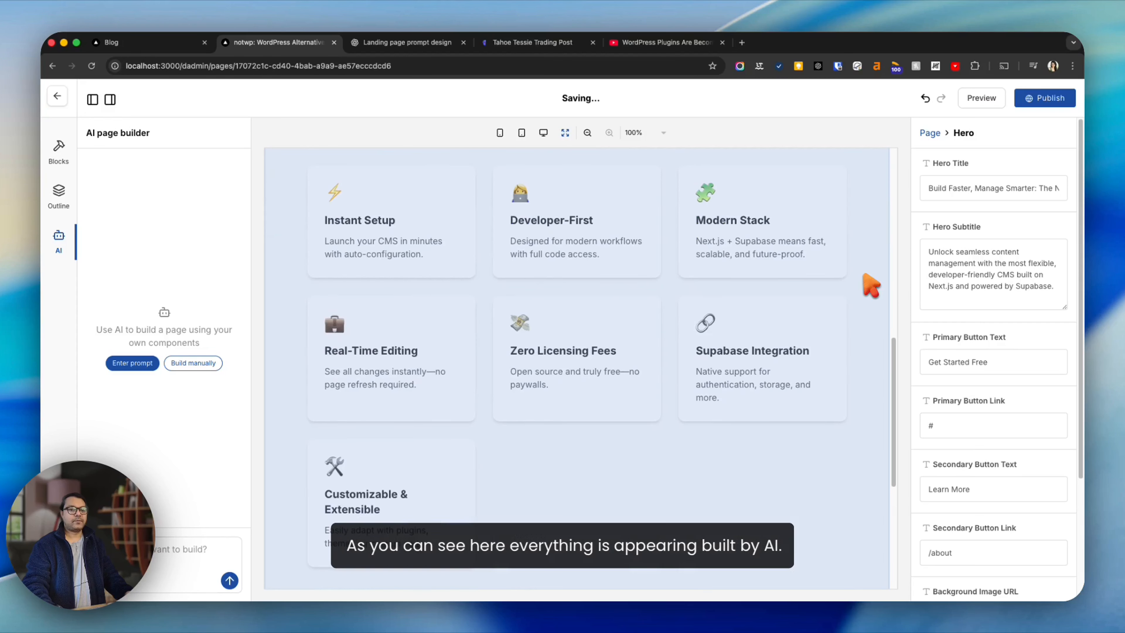
pyautogui.scroll(-3, 810, 452)
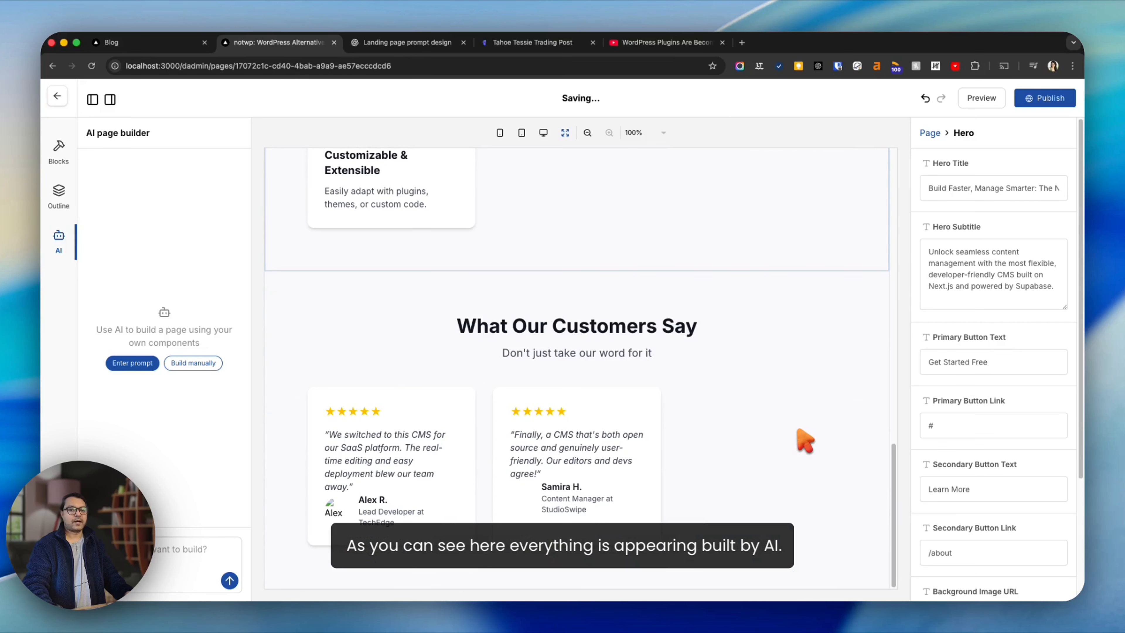
pyautogui.scroll(-7, 806, 440)
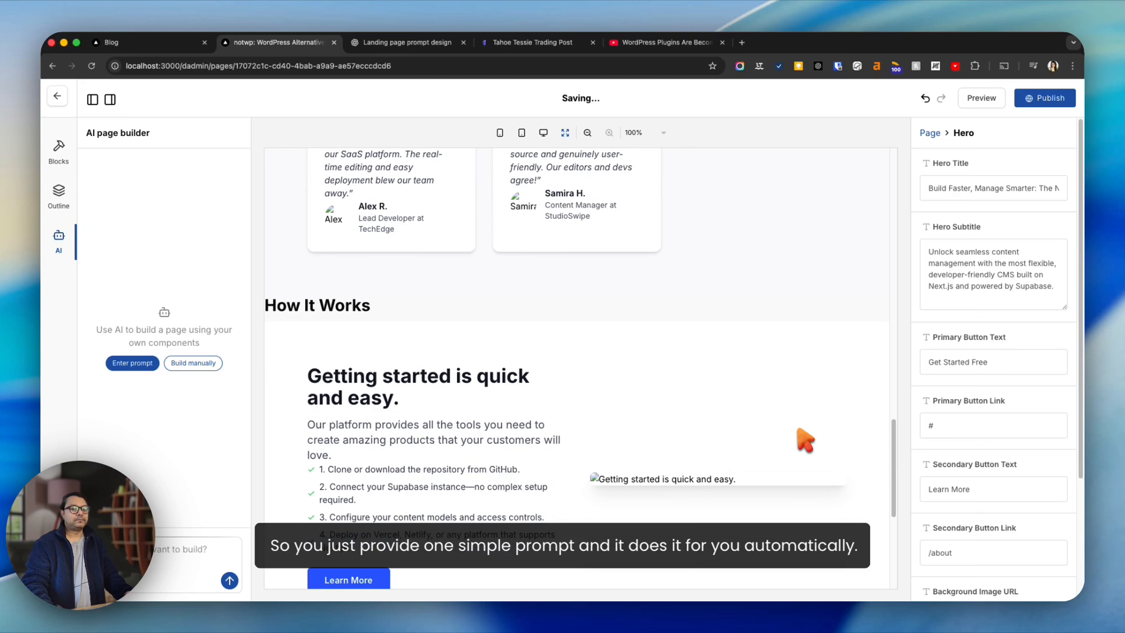
pyautogui.scroll(-6, 805, 440)
pyautogui.scroll(-7, 805, 441)
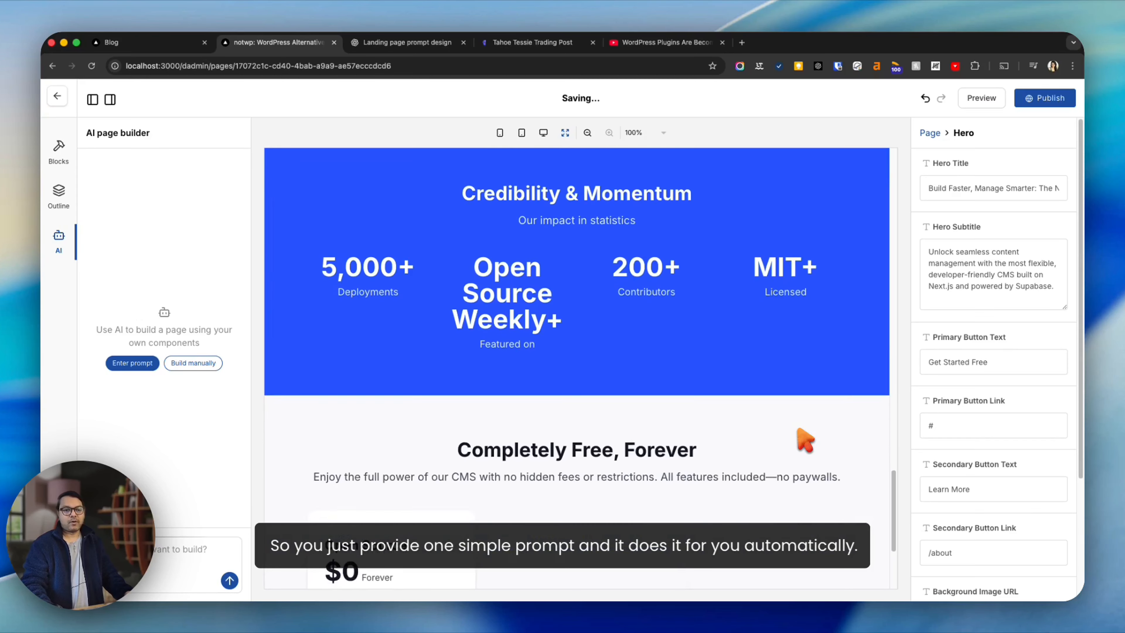
pyautogui.scroll(-8, 805, 440)
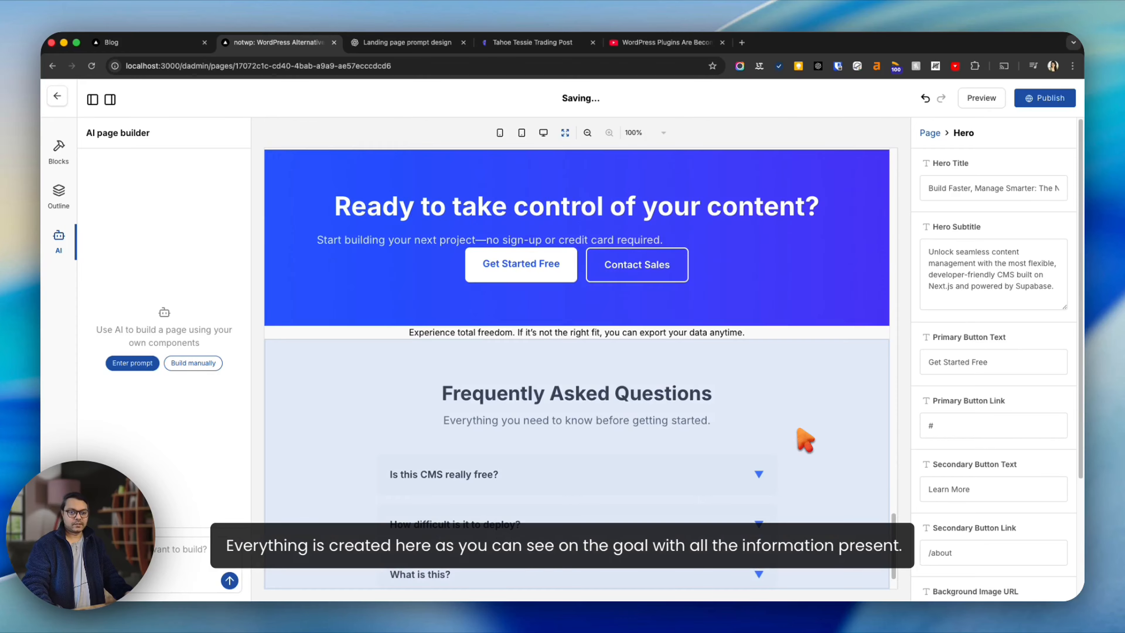
pyautogui.scroll(-1, 805, 440)
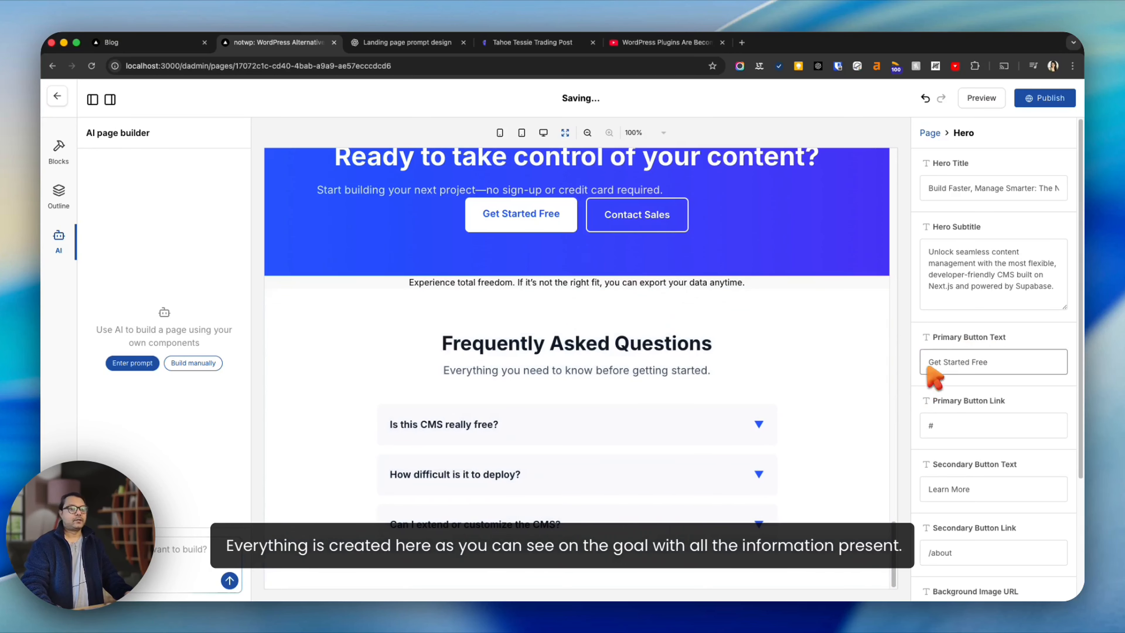
pyautogui.scroll(15, 836, 447)
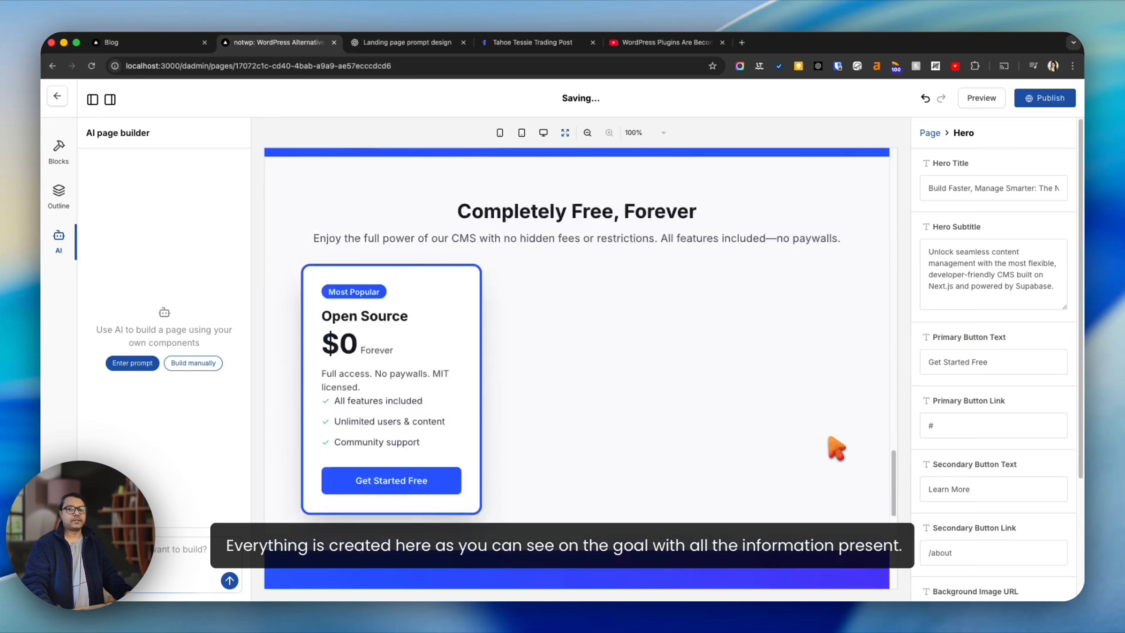
pyautogui.scroll(2, 844, 448)
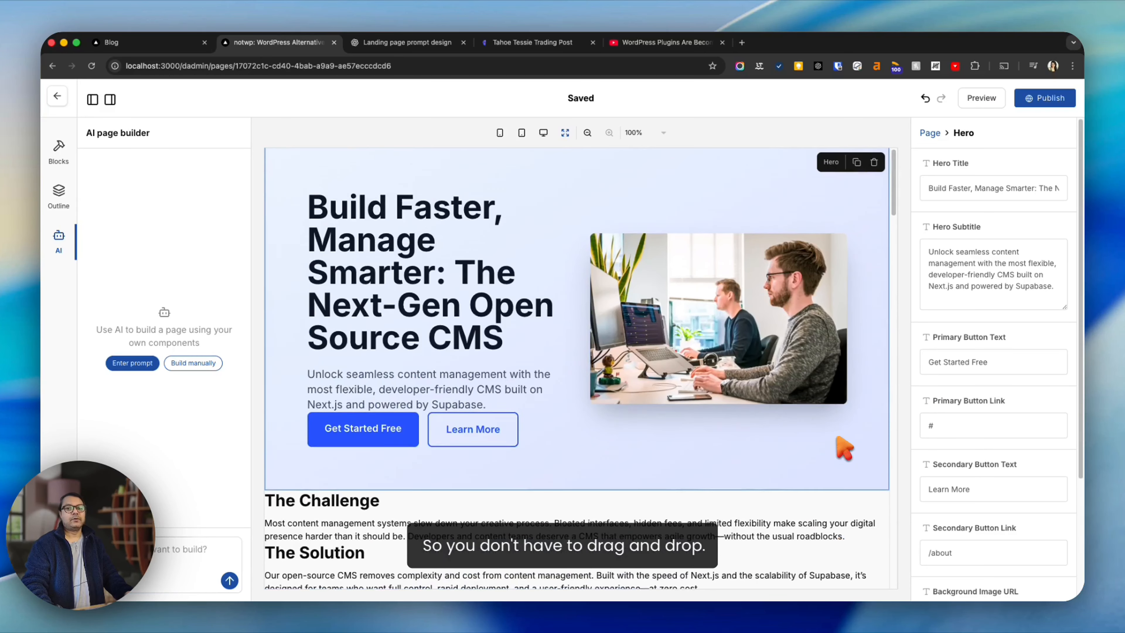
pyautogui.scroll(-5, 844, 447)
pyautogui.scroll(-20, 844, 448)
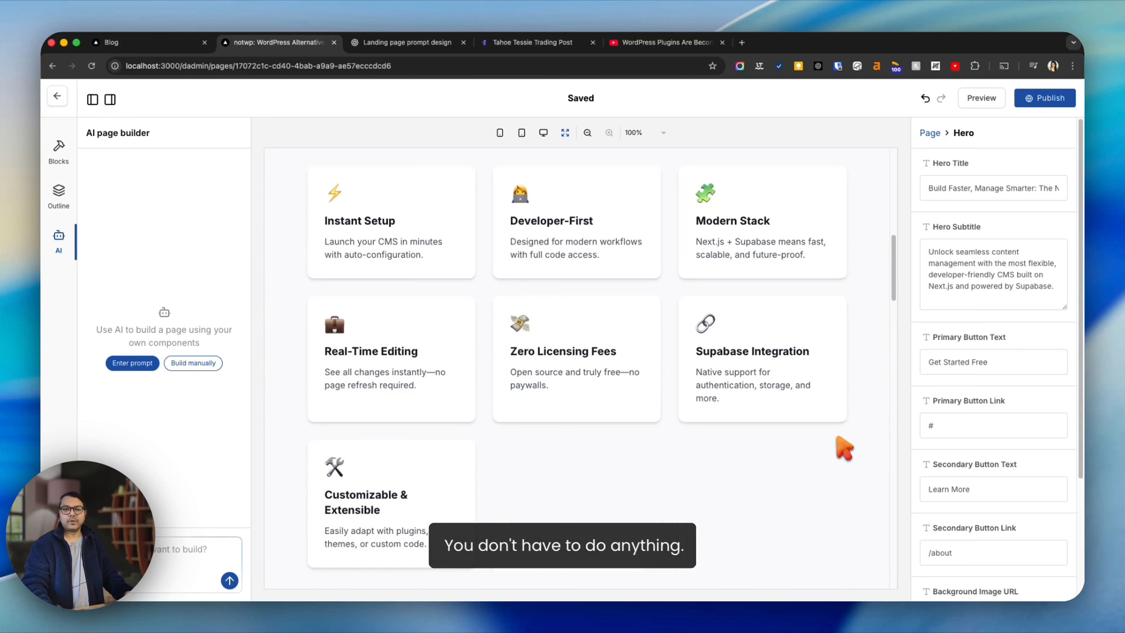
pyautogui.scroll(-10, 844, 447)
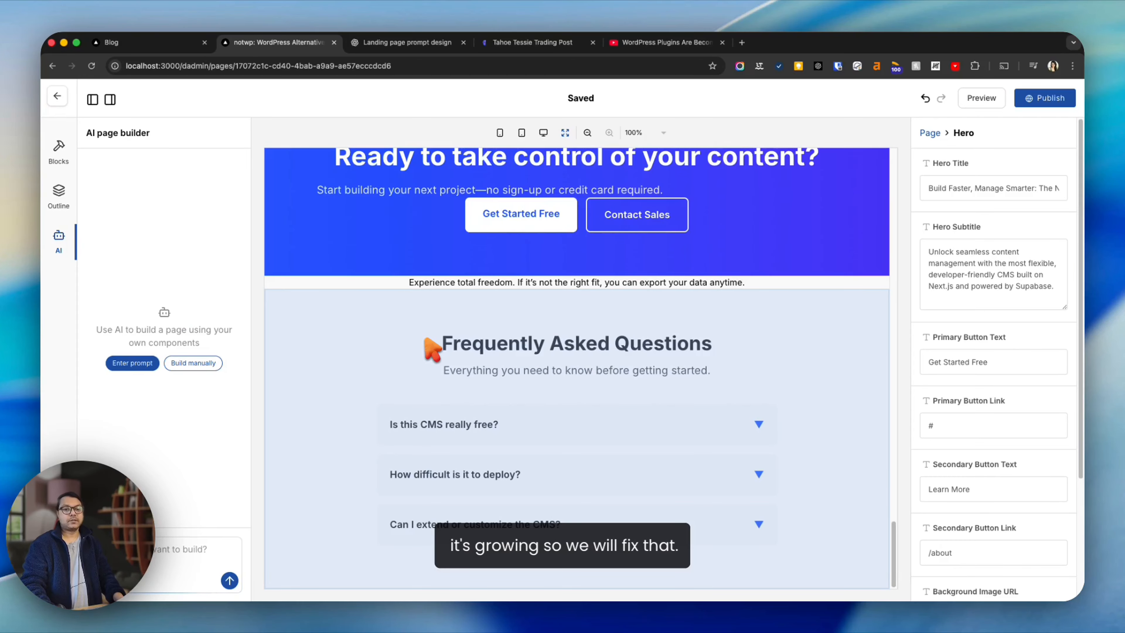
pyautogui.scroll(20, 615, 372)
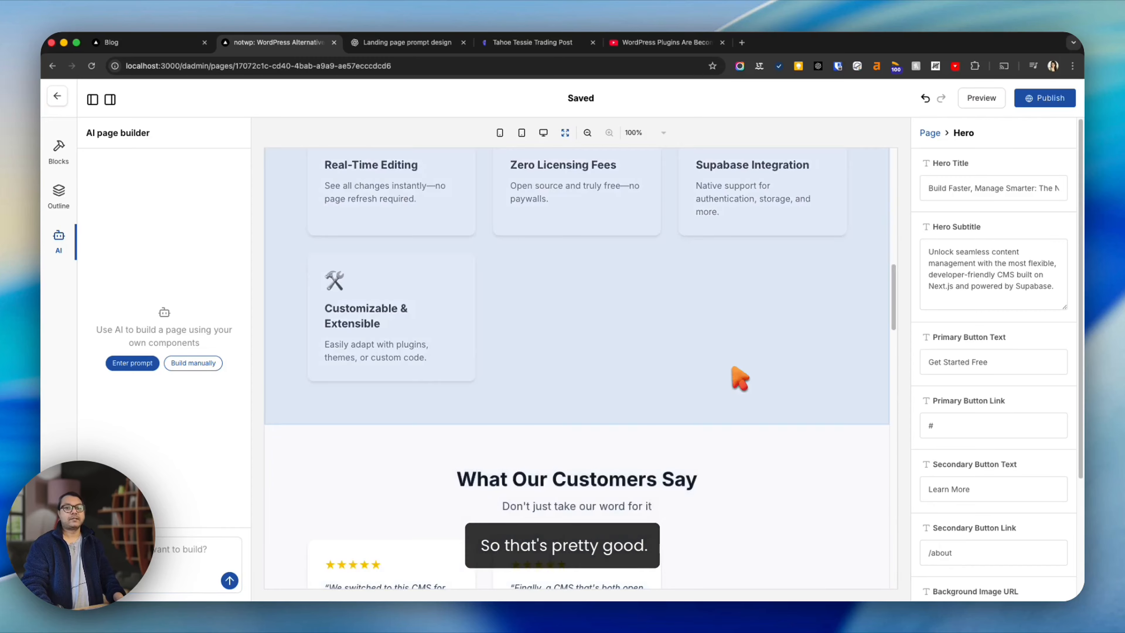
pyautogui.doubleClick(580, 98)
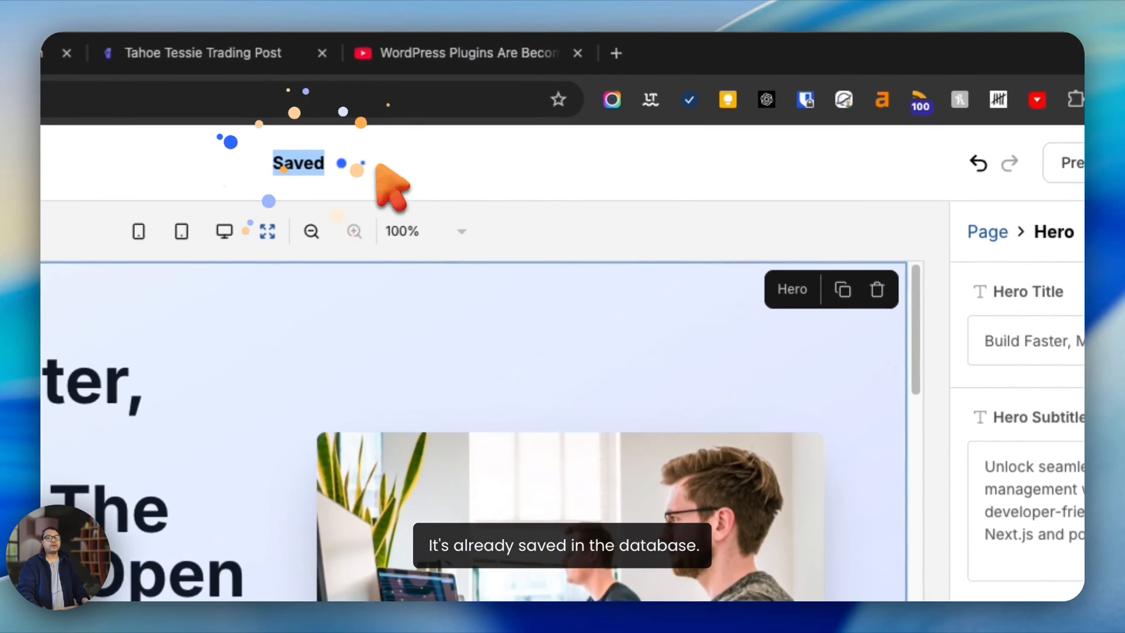
# Open the promopage preview, reload it, and look through its sections down to the final call to action.
pyautogui.click(1073, 164)
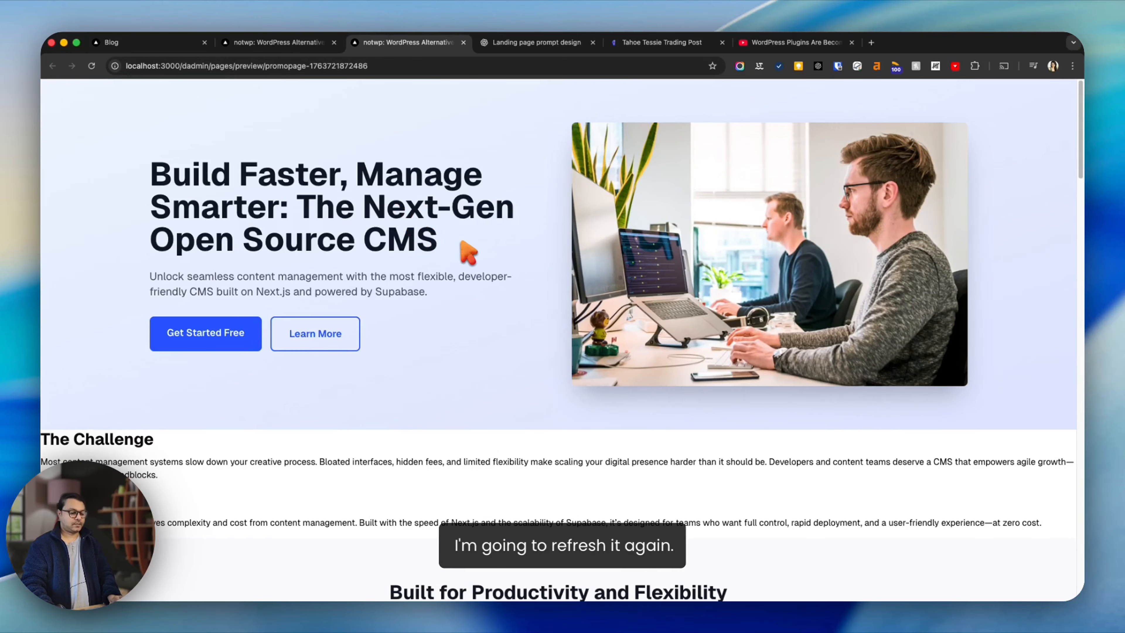
pyautogui.press('super+r')
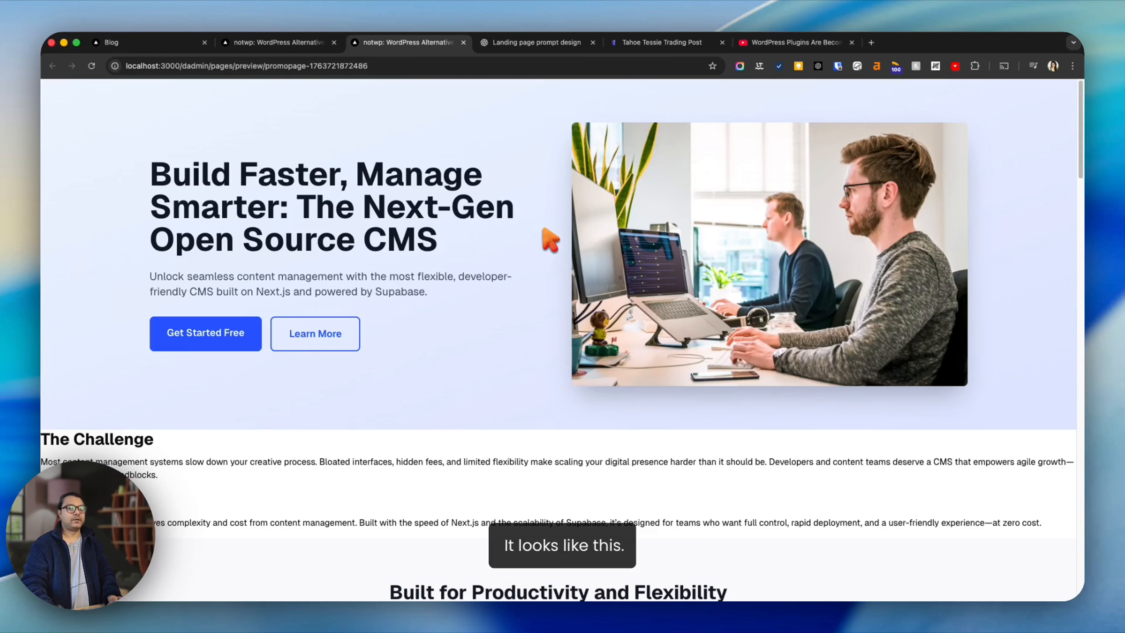
pyautogui.scroll(-5, 545, 231)
pyautogui.scroll(5, 552, 230)
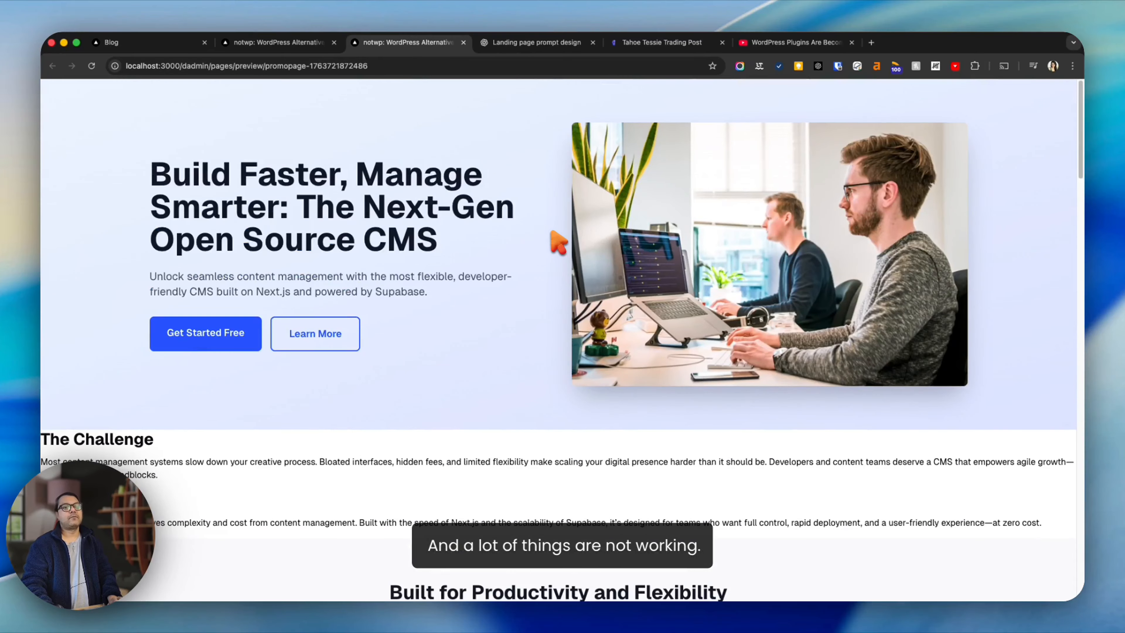
pyautogui.scroll(-12, 554, 240)
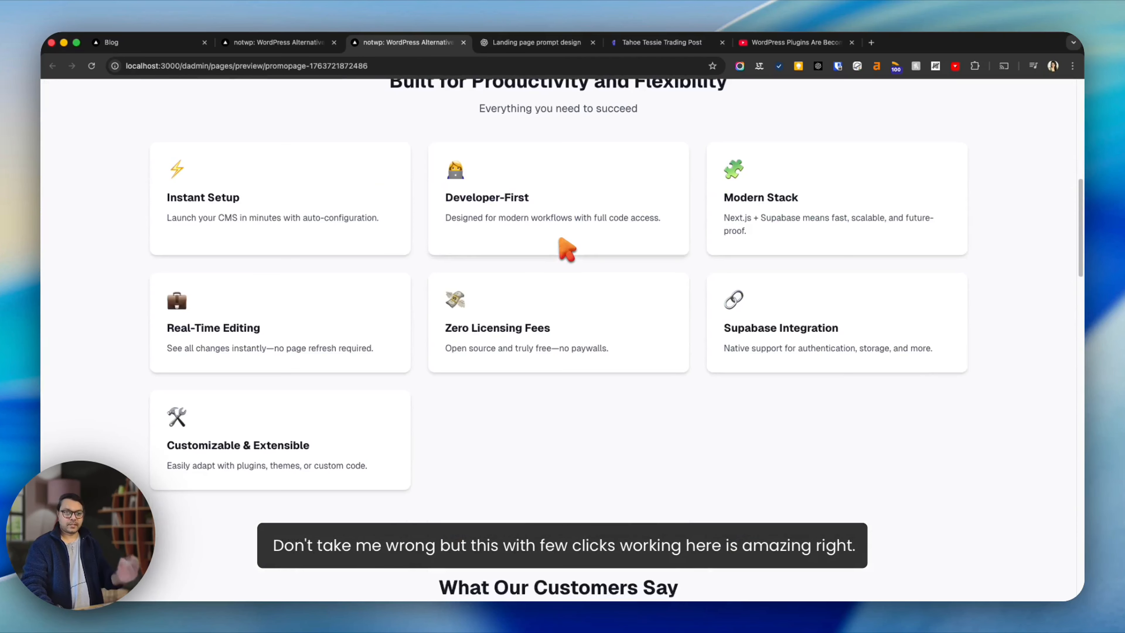
pyautogui.scroll(-10, 565, 246)
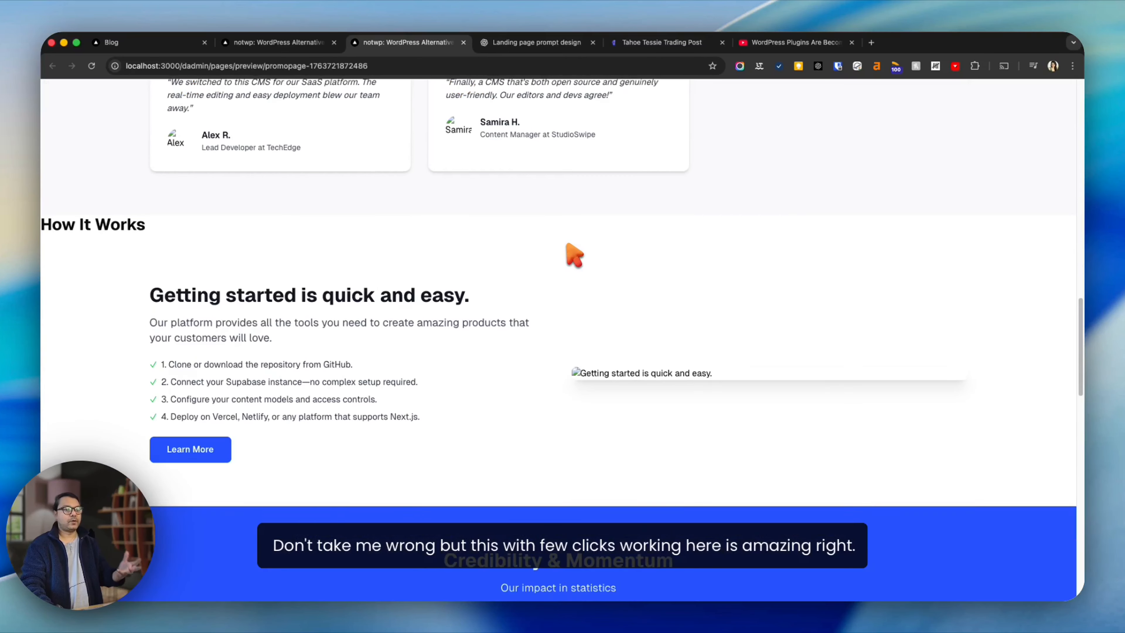
pyautogui.scroll(-10, 576, 255)
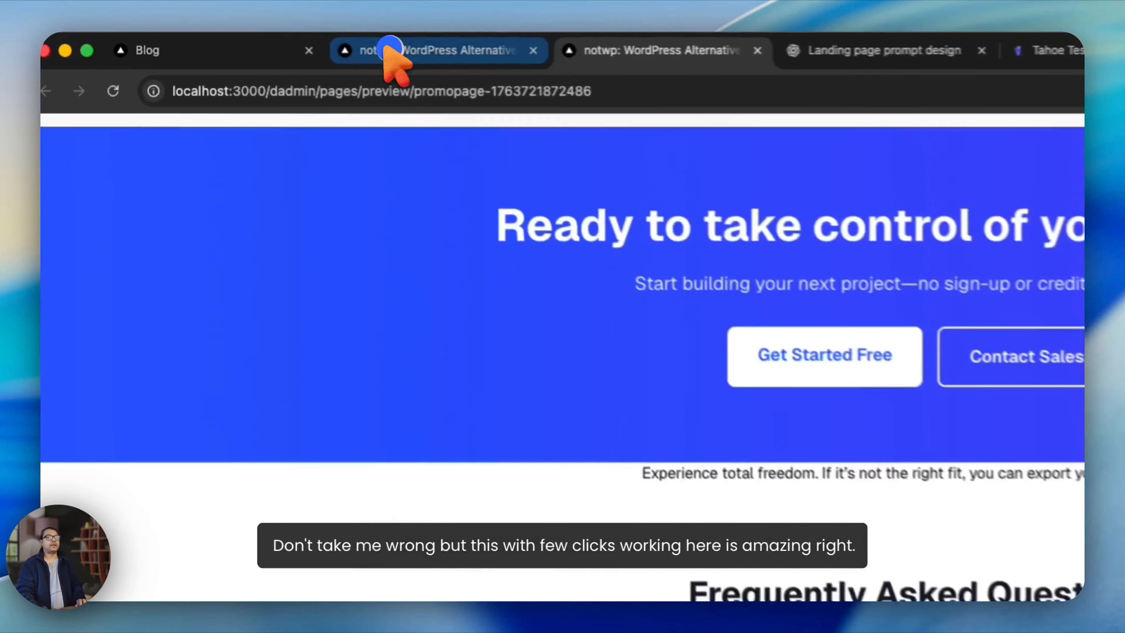
# Return to the page editor, switch to building manually, and add a Site Header block above the hero section.
pyautogui.click(246, 42)
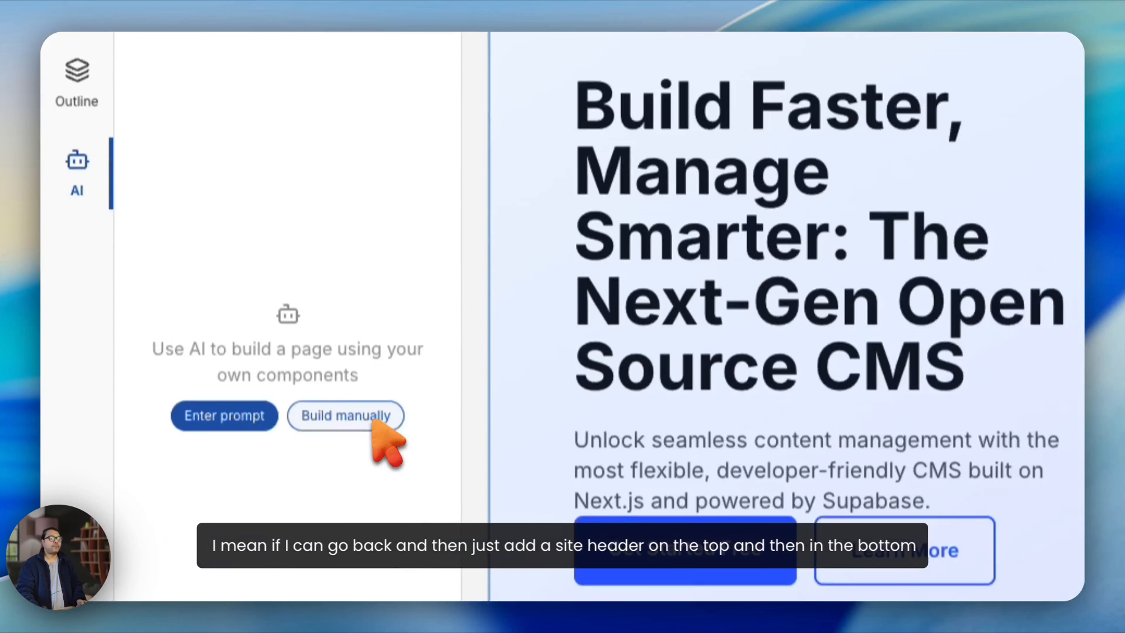
pyautogui.click(374, 419)
pyautogui.scroll(3, 153, 230)
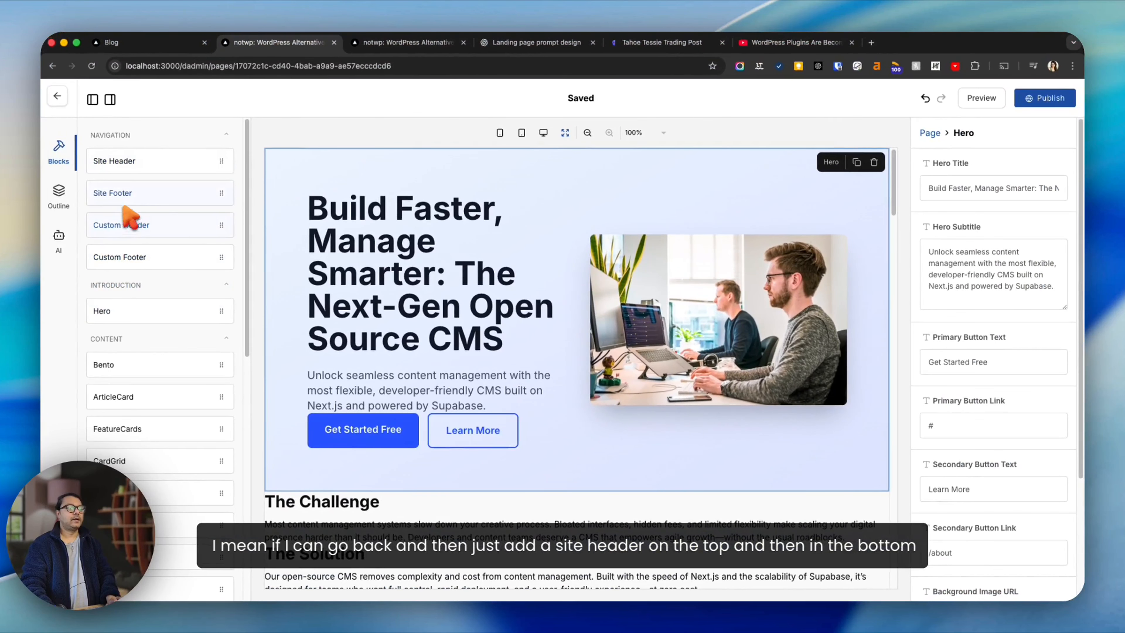
pyautogui.moveTo(115, 161); pyautogui.dragTo(322, 199)
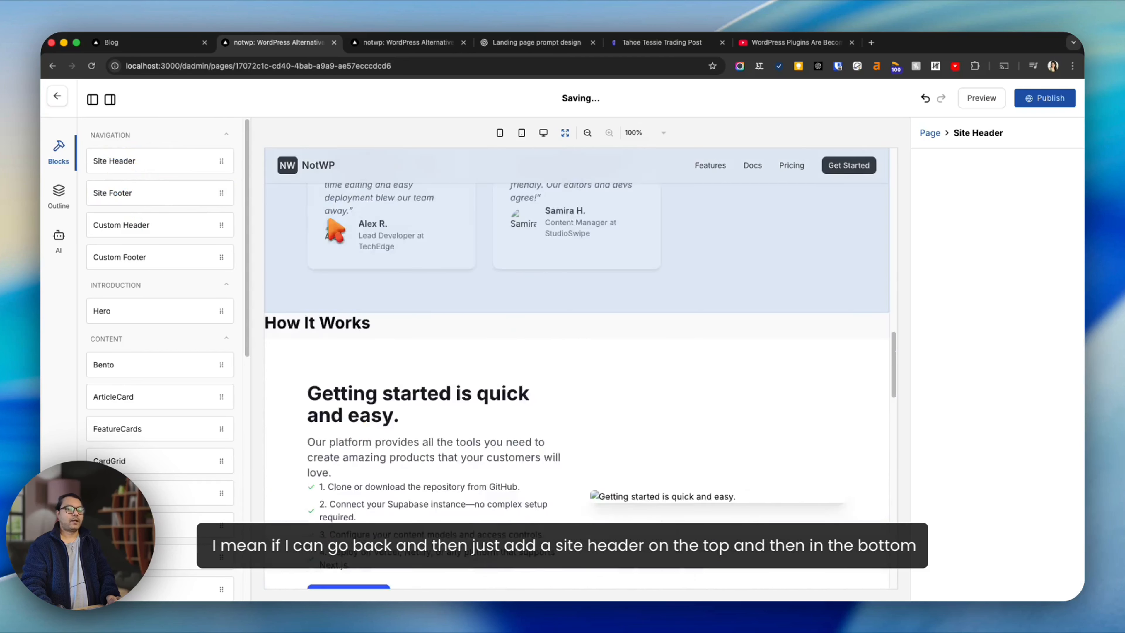
# Add a Site Footer block at the end of the page, below the Frequently Asked Questions section.
pyautogui.scroll(-10, 337, 237)
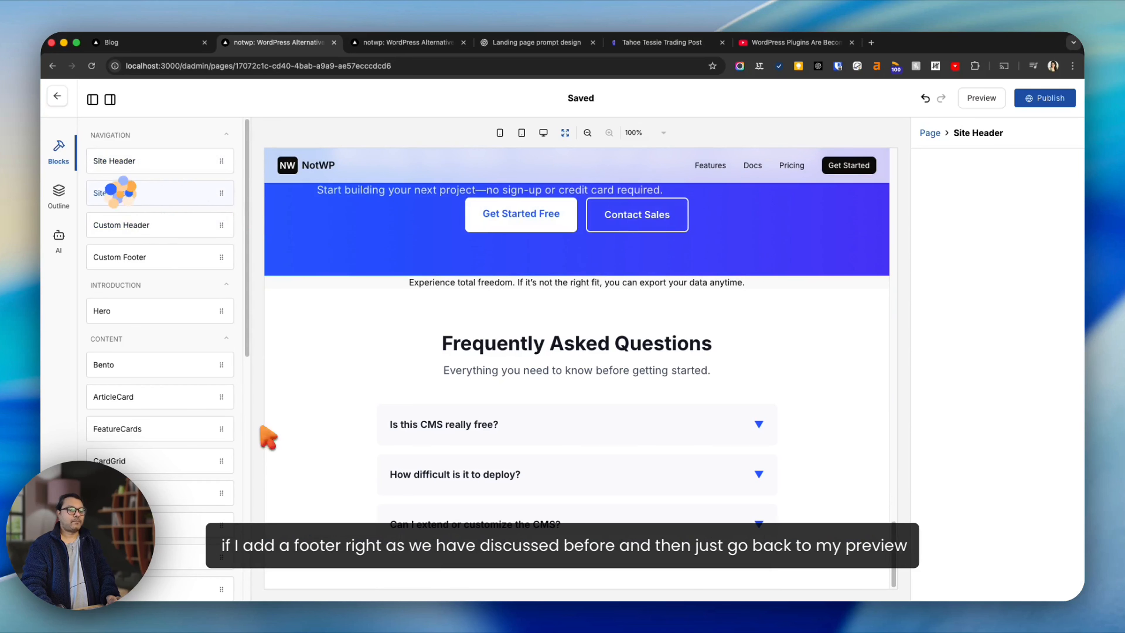
pyautogui.moveTo(268, 438); pyautogui.dragTo(390, 567)
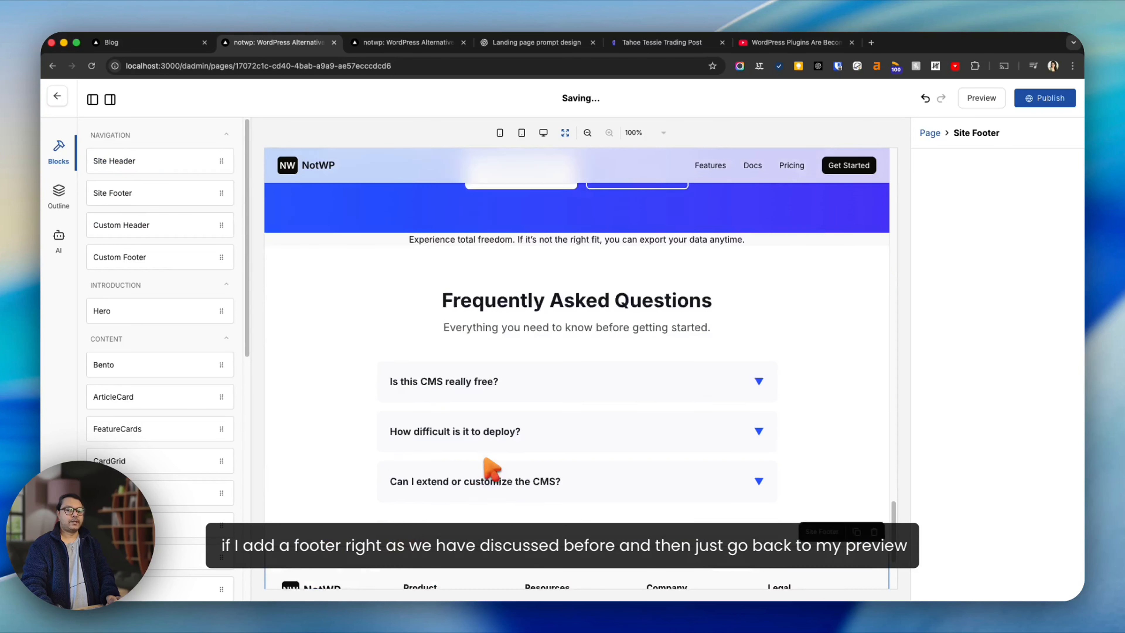
pyautogui.scroll(20, 523, 442)
pyautogui.scroll(3, 528, 438)
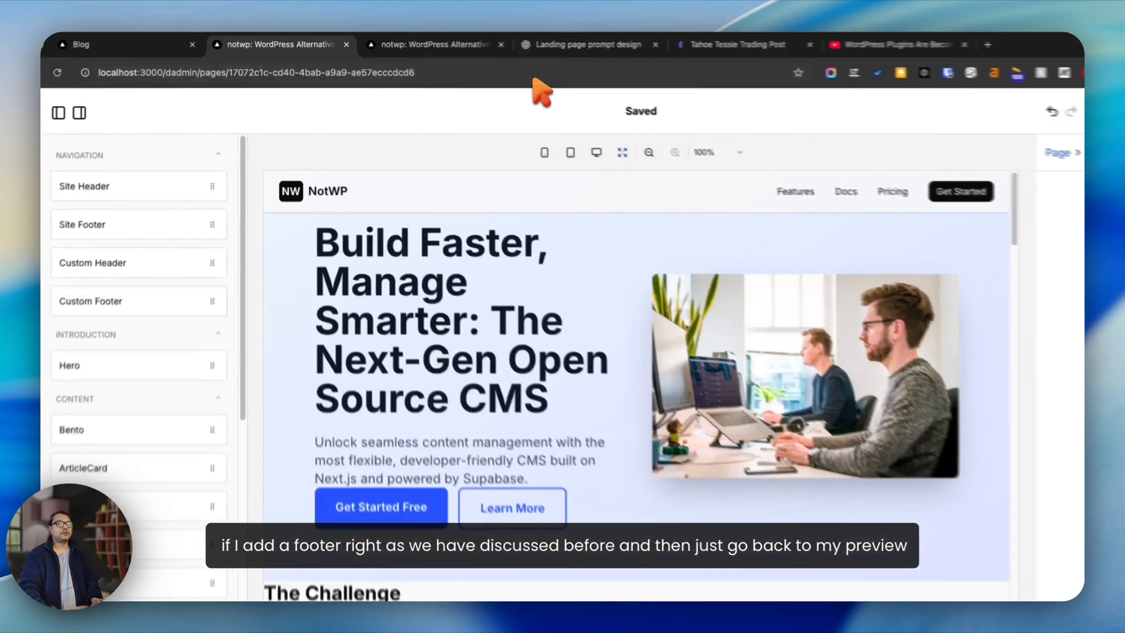
# Reload the promopage preview to check the added blocks, and test the NotWP logo link in the site header.
pyautogui.click(385, 42)
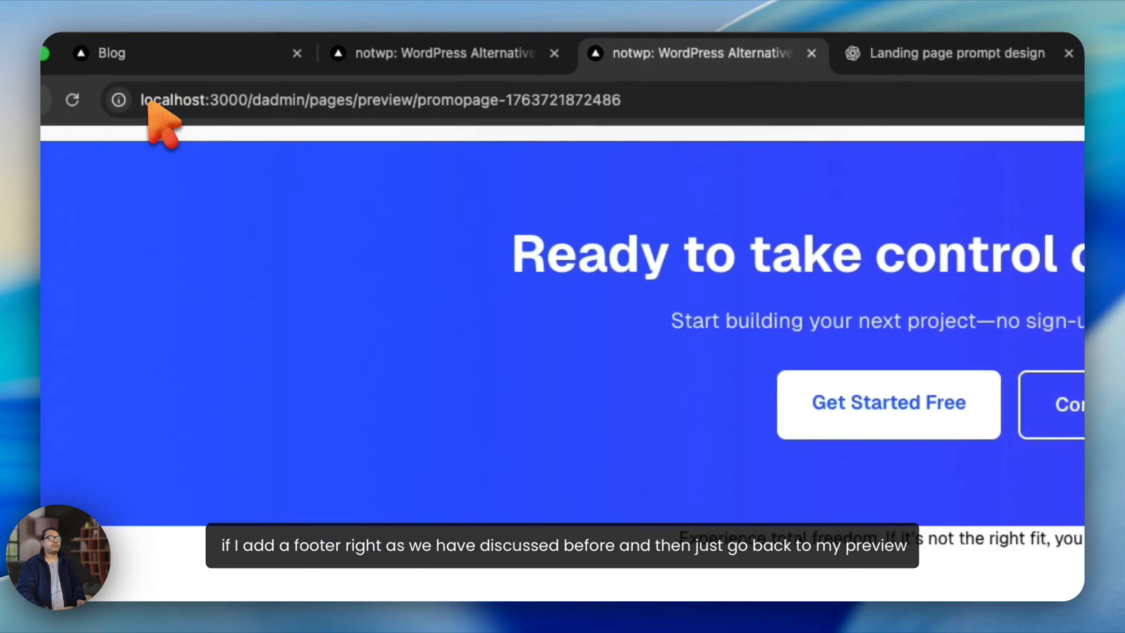
pyautogui.click(91, 66)
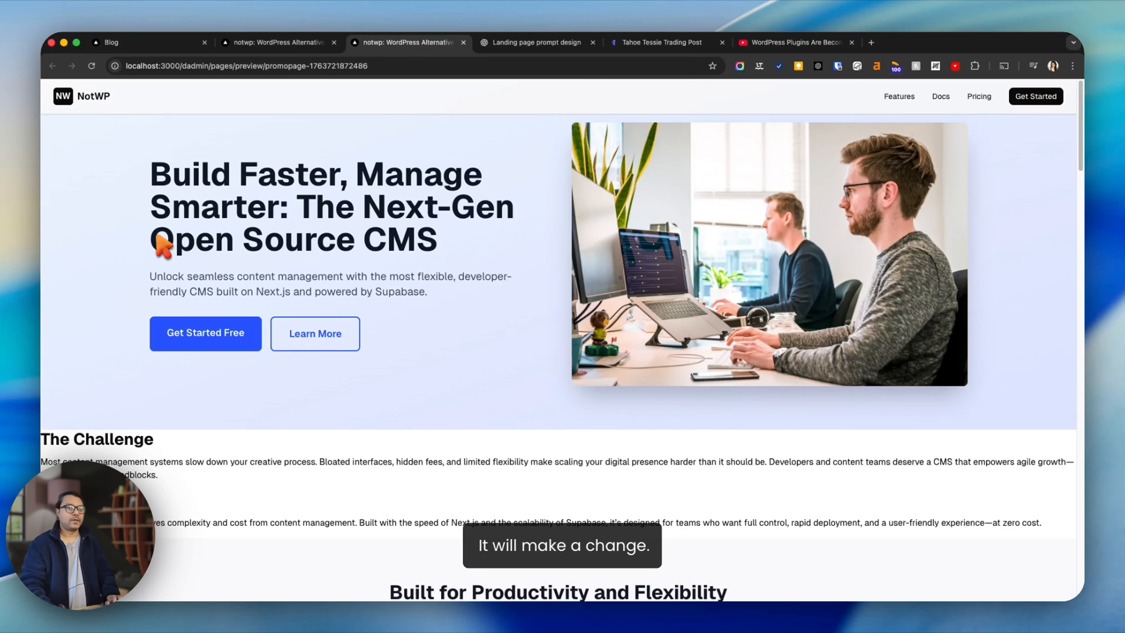
pyautogui.scroll(-15, 670, 262)
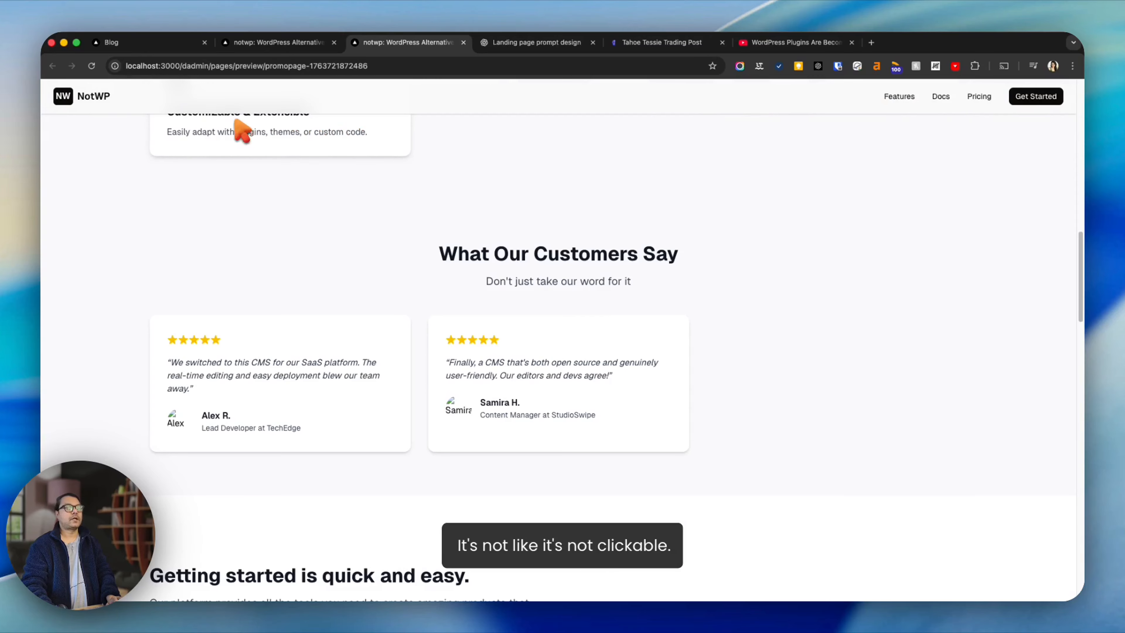
pyautogui.click(96, 100)
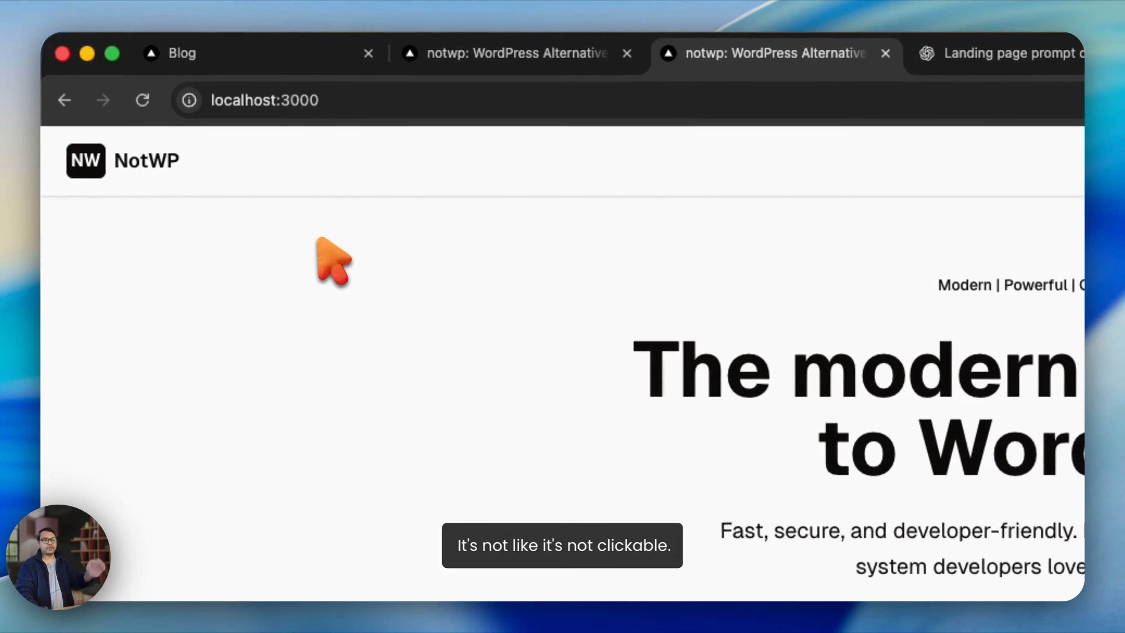
# Return to the promopage editor and review the whole page from the hero section down to the Site Footer and back.
pyautogui.click(64, 101)
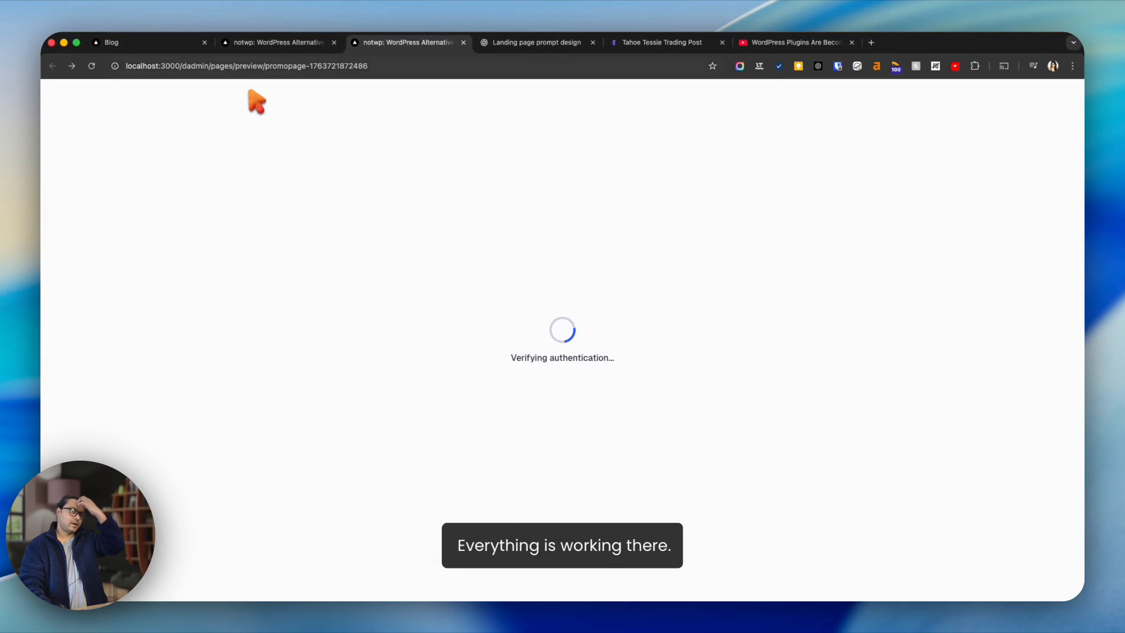
pyautogui.click(274, 43)
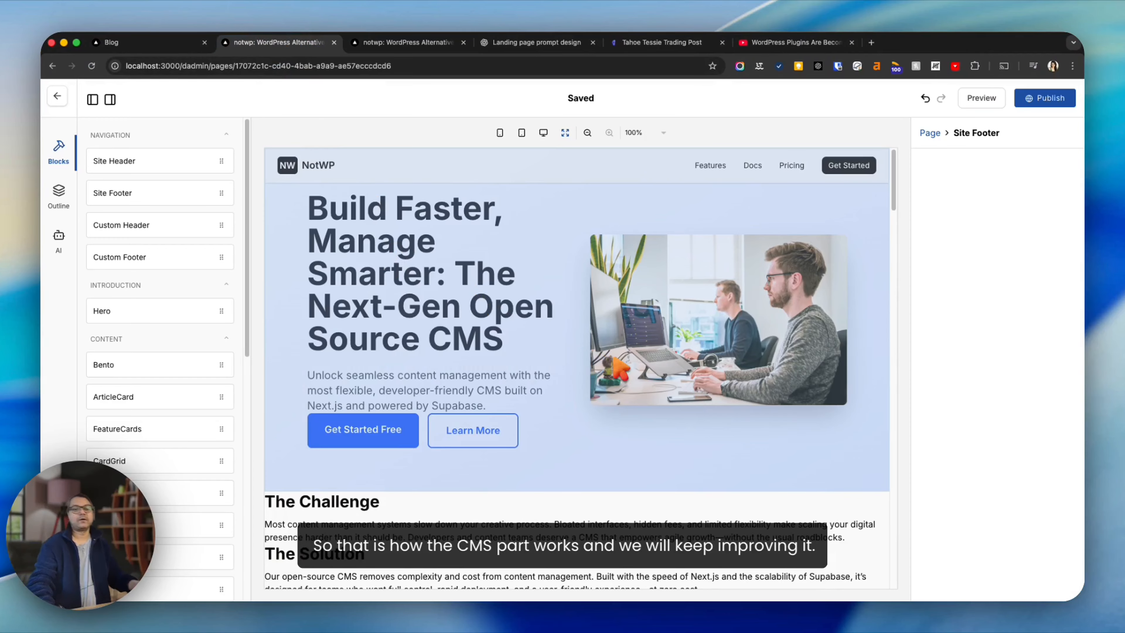
pyautogui.scroll(-10, 639, 357)
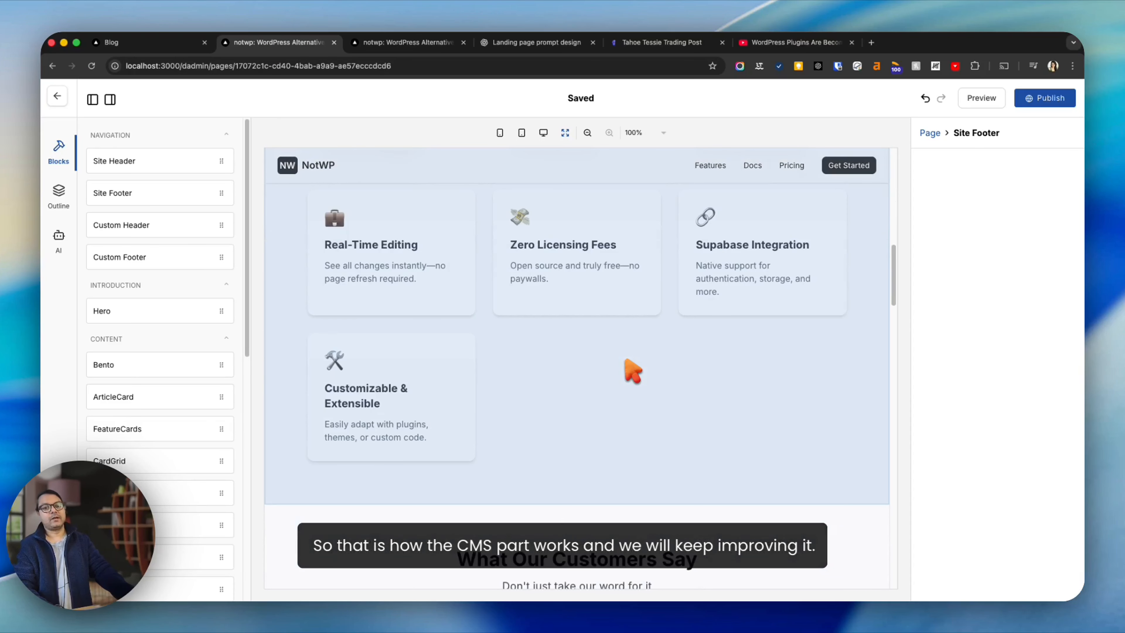
pyautogui.scroll(-10, 634, 373)
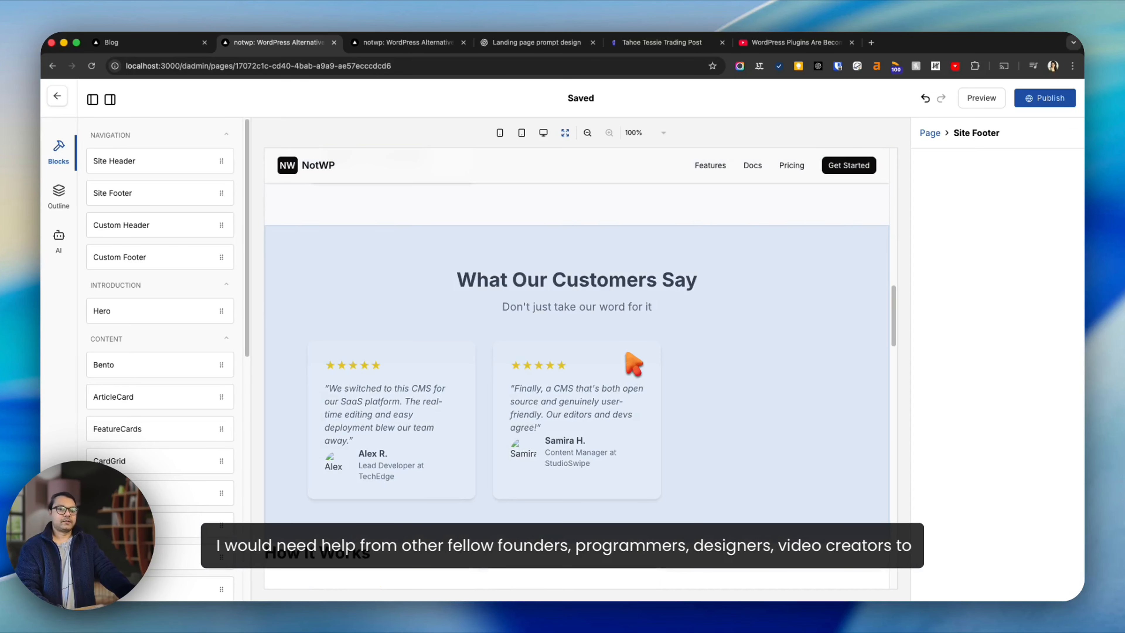
pyautogui.scroll(-15, 635, 362)
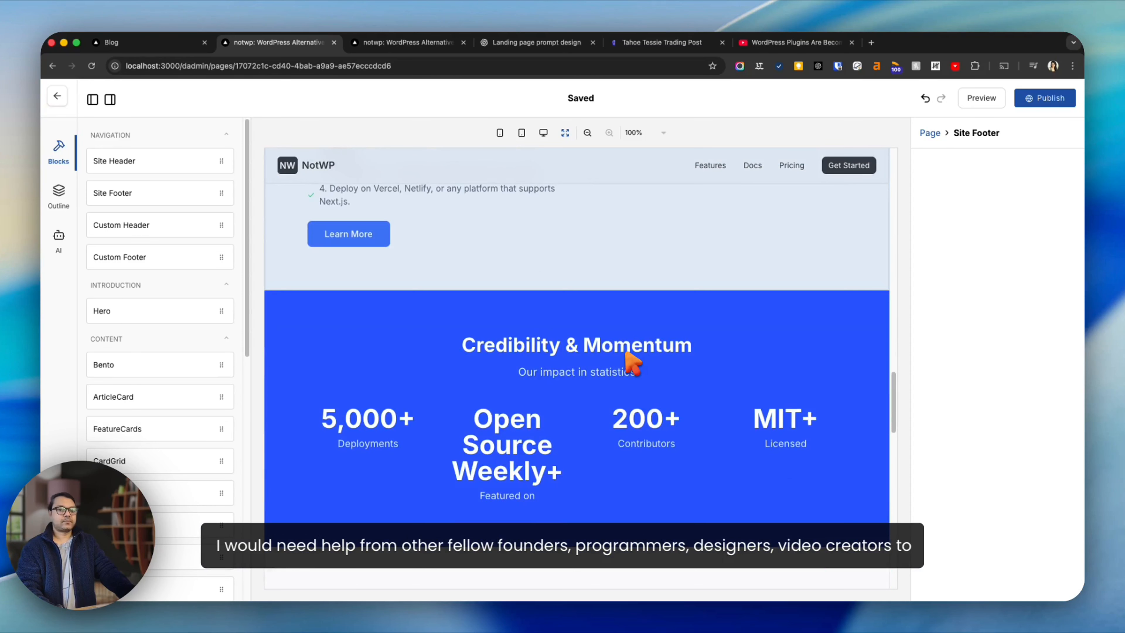
pyautogui.scroll(-10, 631, 360)
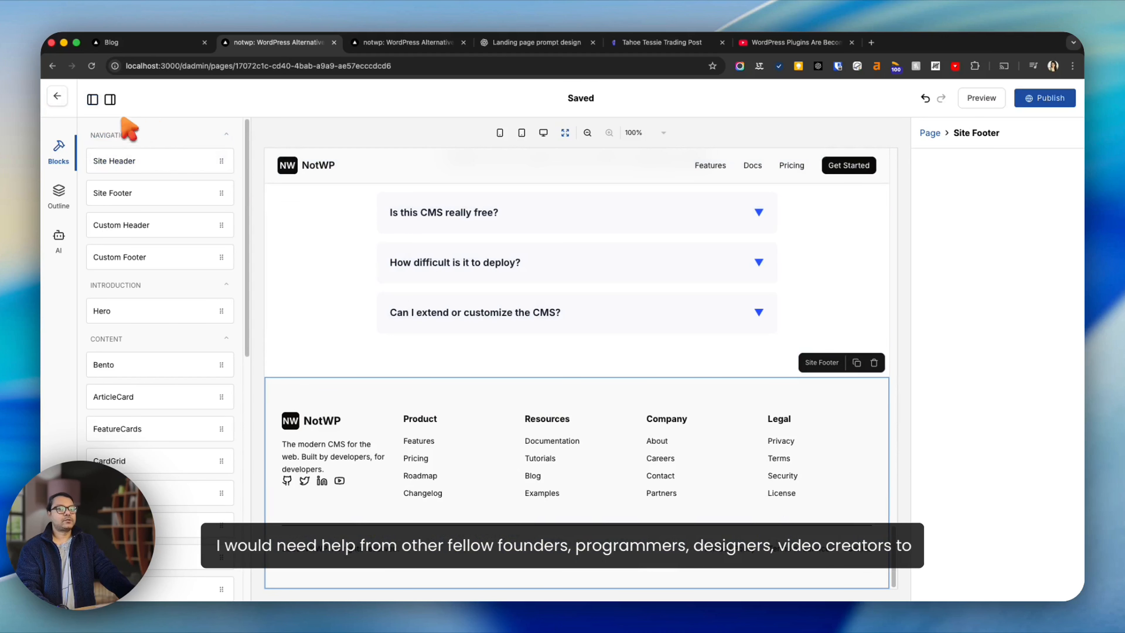
pyautogui.scroll(20, 630, 321)
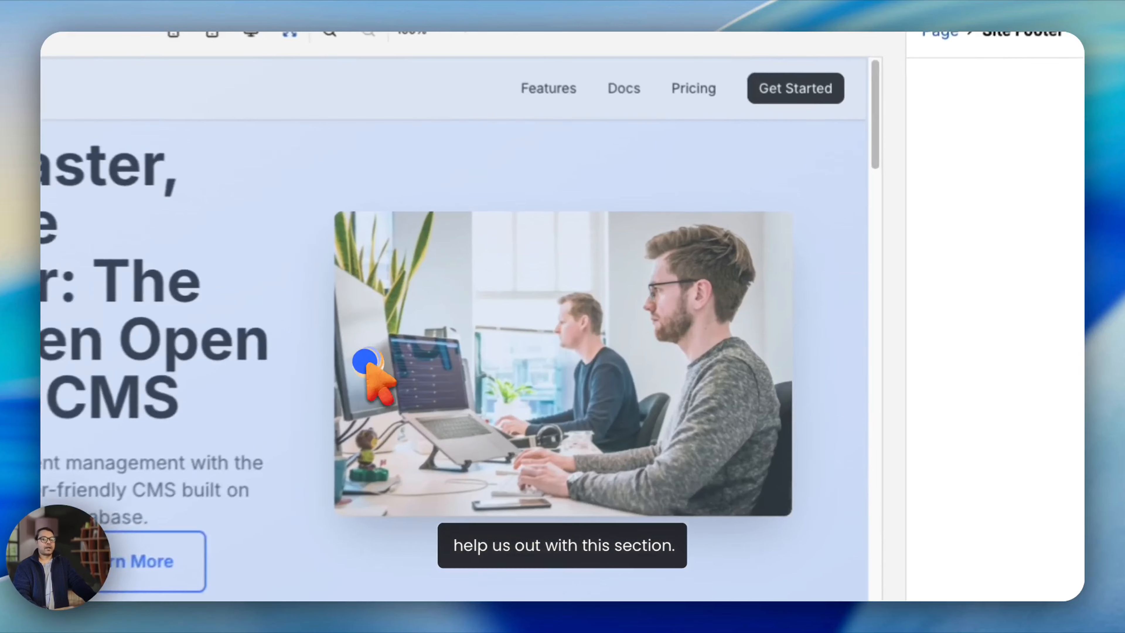
# Select the Hero block to look over its title, button and image settings, and leave the editor for the pages list.
pyautogui.click(368, 364)
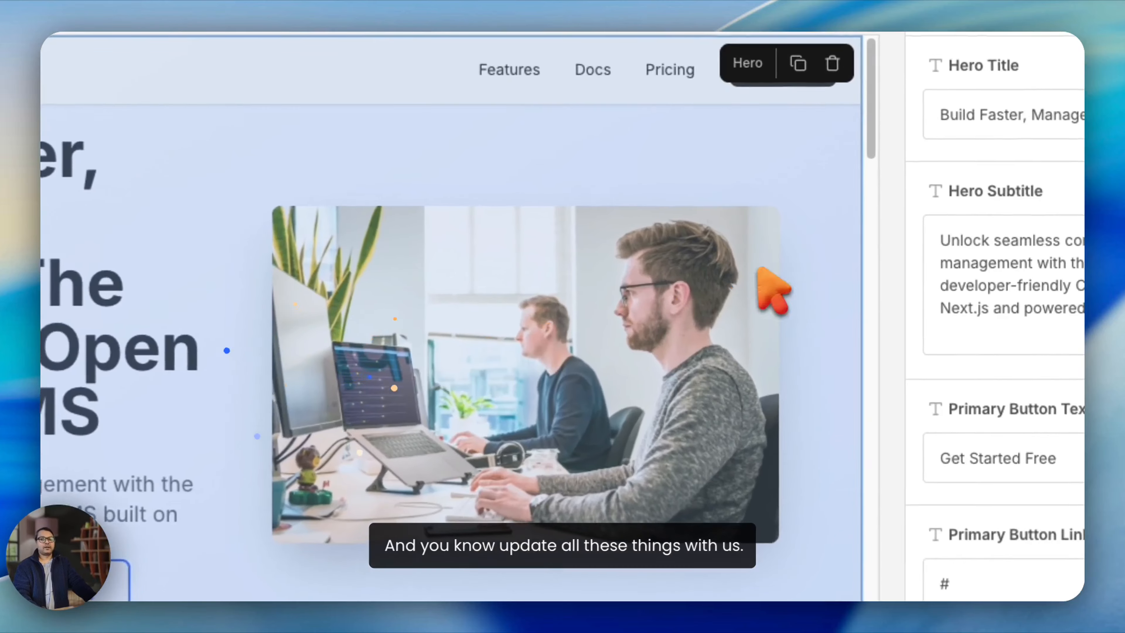
pyautogui.scroll(-3, 1002, 451)
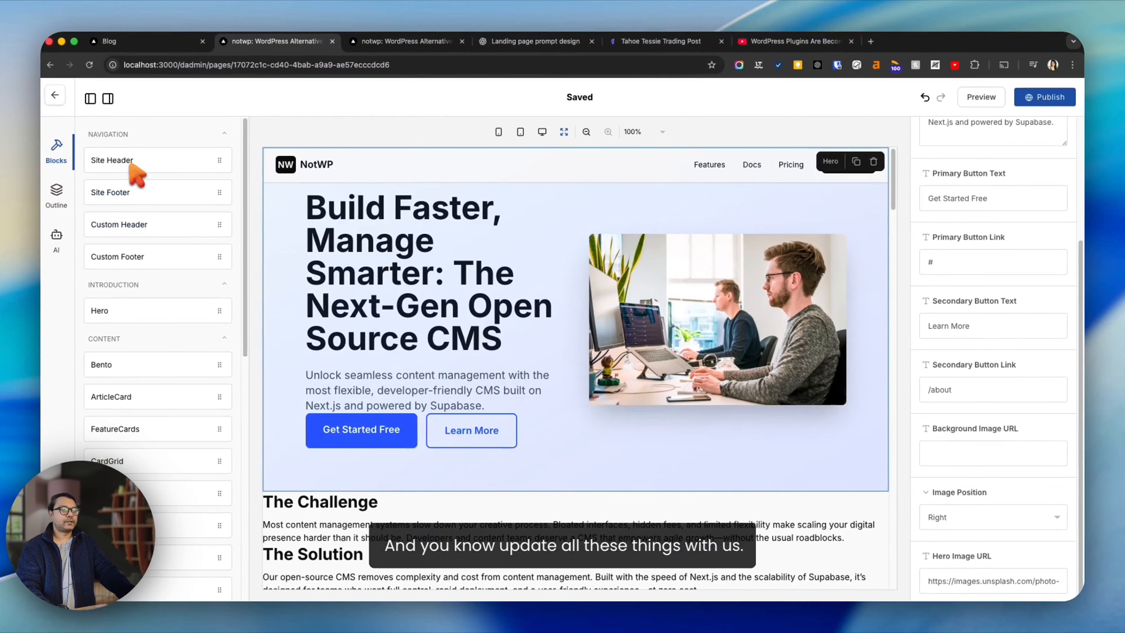
pyautogui.click(59, 93)
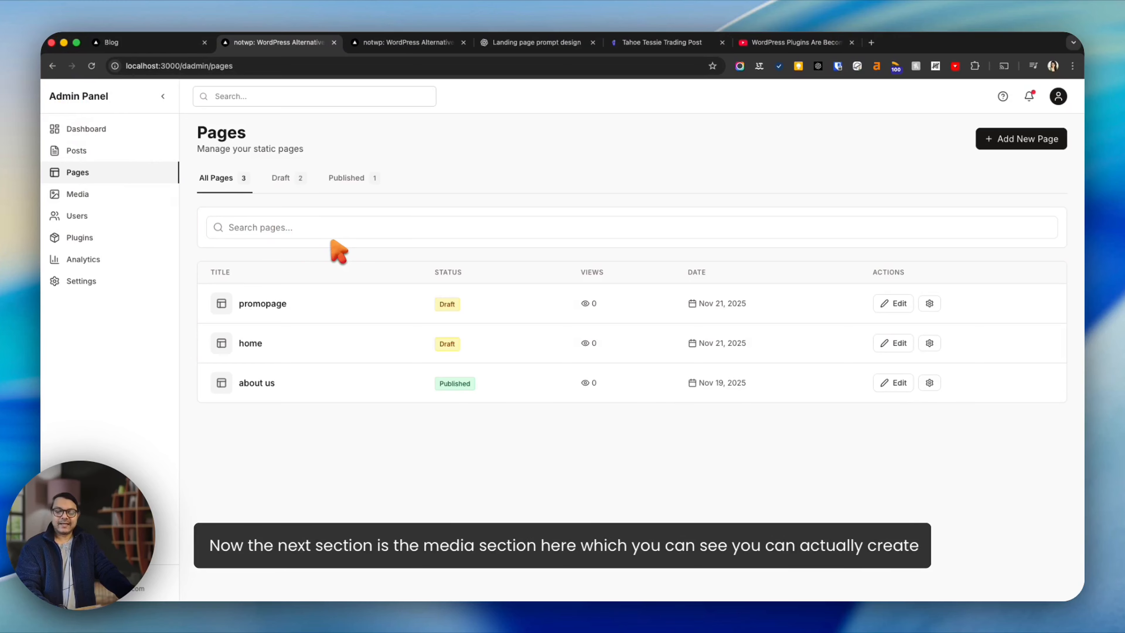
# Open the media library and view the dialog for creating a new folder, closing it without creating one.
pyautogui.click(87, 195)
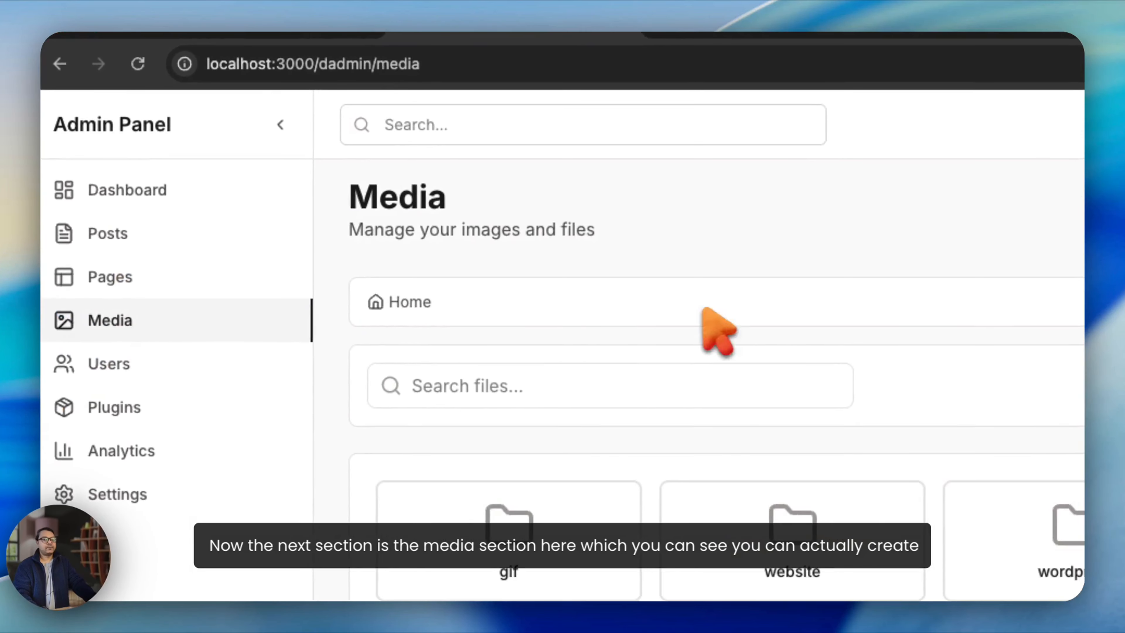
pyautogui.click(945, 143)
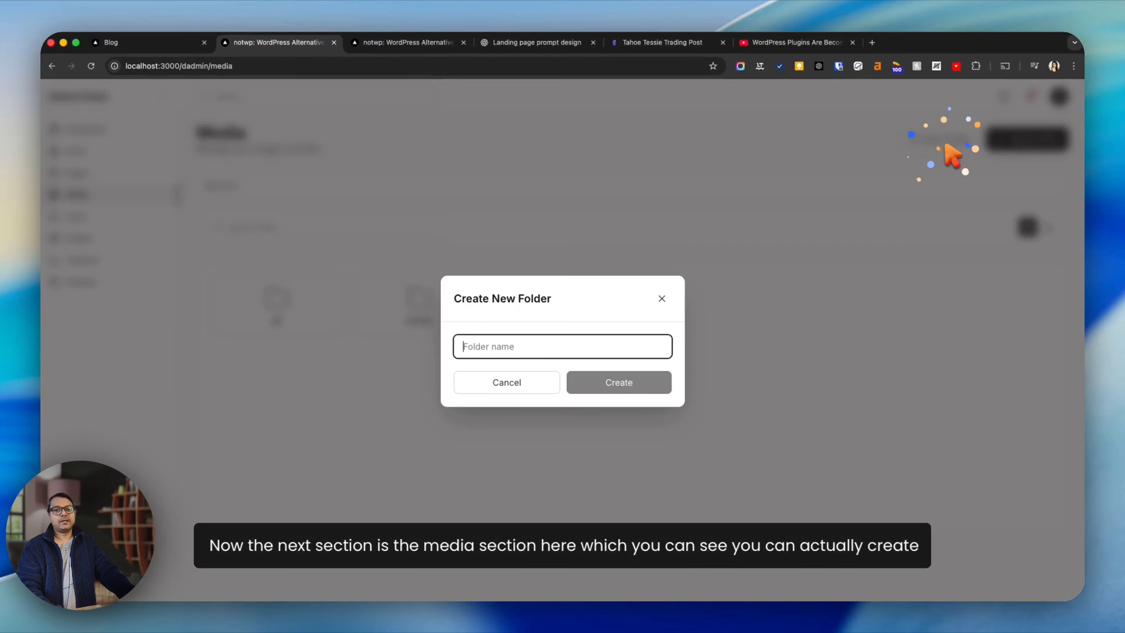
pyautogui.click(663, 297)
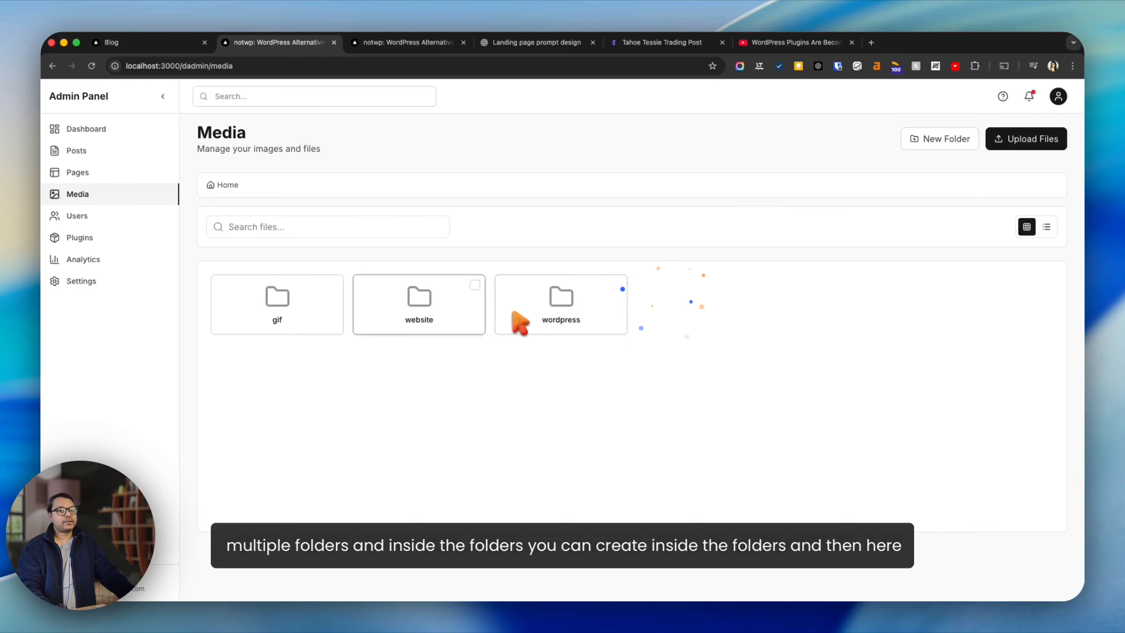
# Look inside the website folder and its images subfolder, and return to the media library's home level.
pyautogui.click(405, 320)
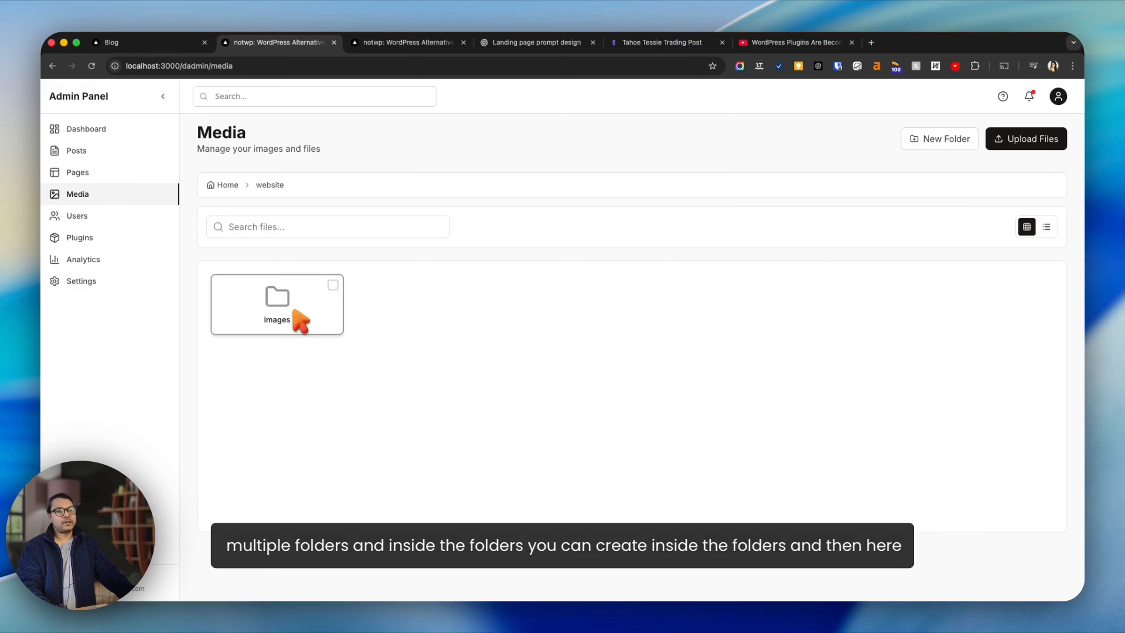
pyautogui.click(299, 319)
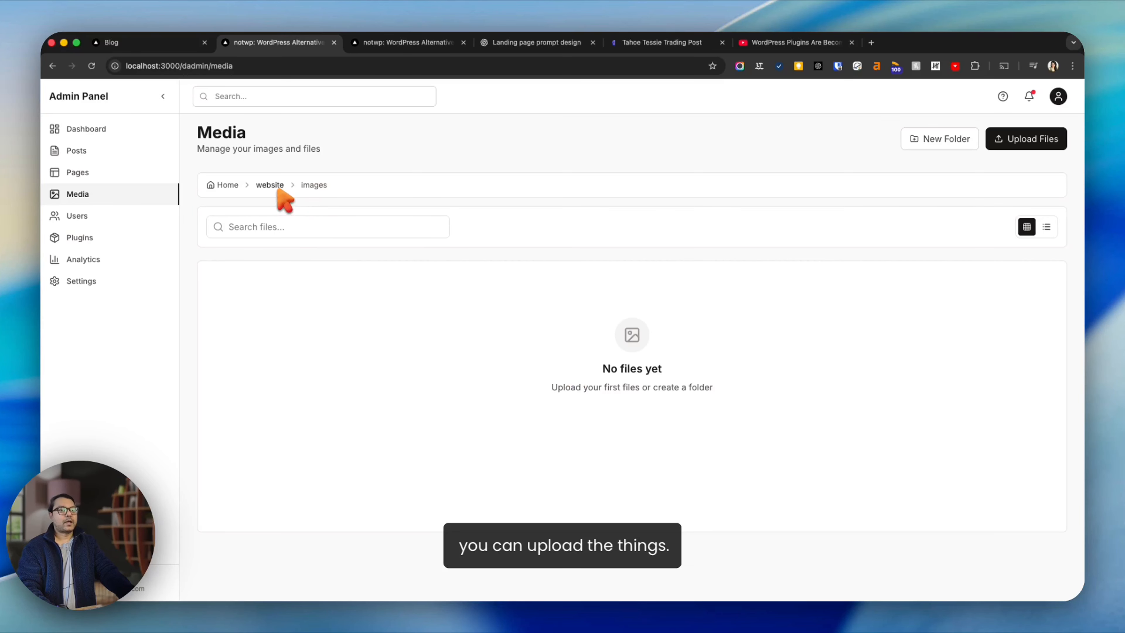
pyautogui.click(227, 185)
# Move the "Escape The Grind" YouTube thumbnail from the gif folder to the website/images folder.
pyautogui.click(278, 308)
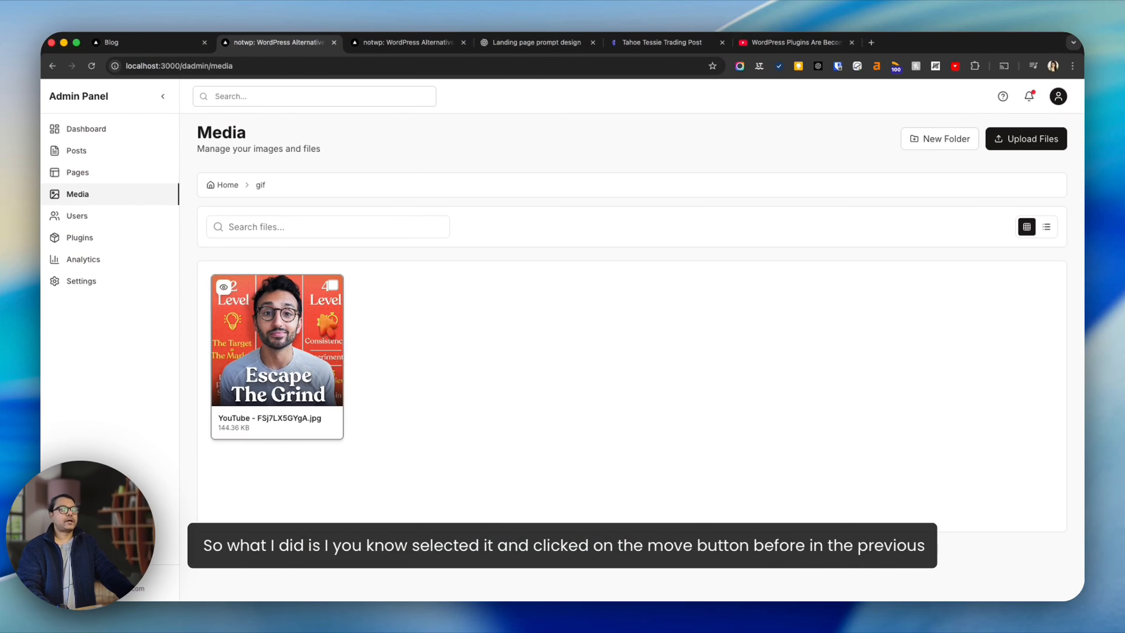
pyautogui.click(332, 286)
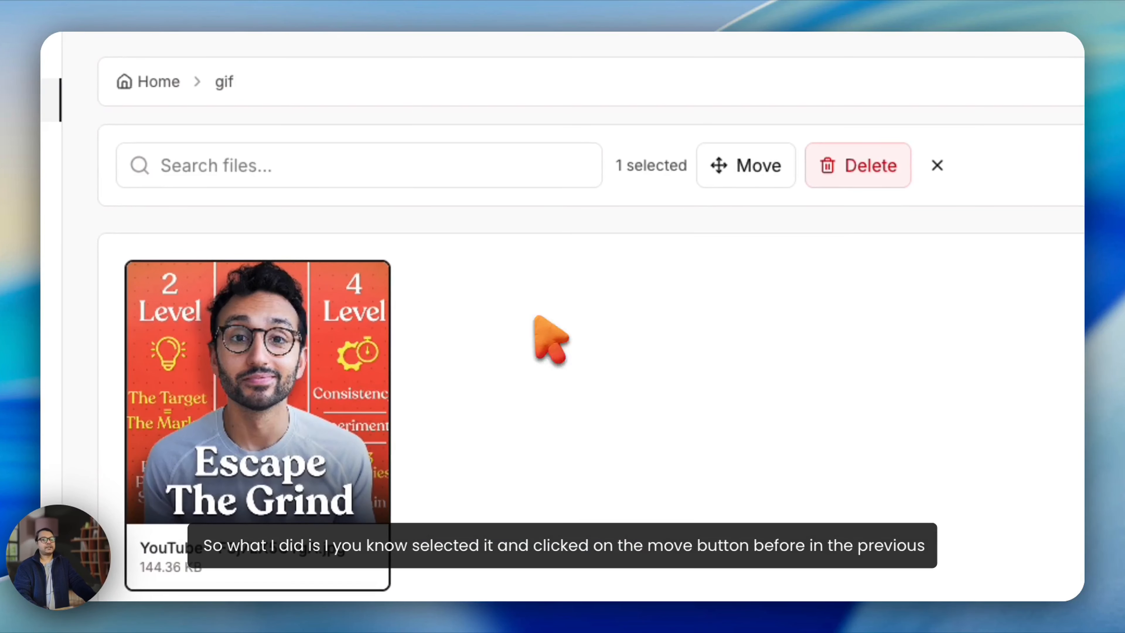
pyautogui.click(748, 166)
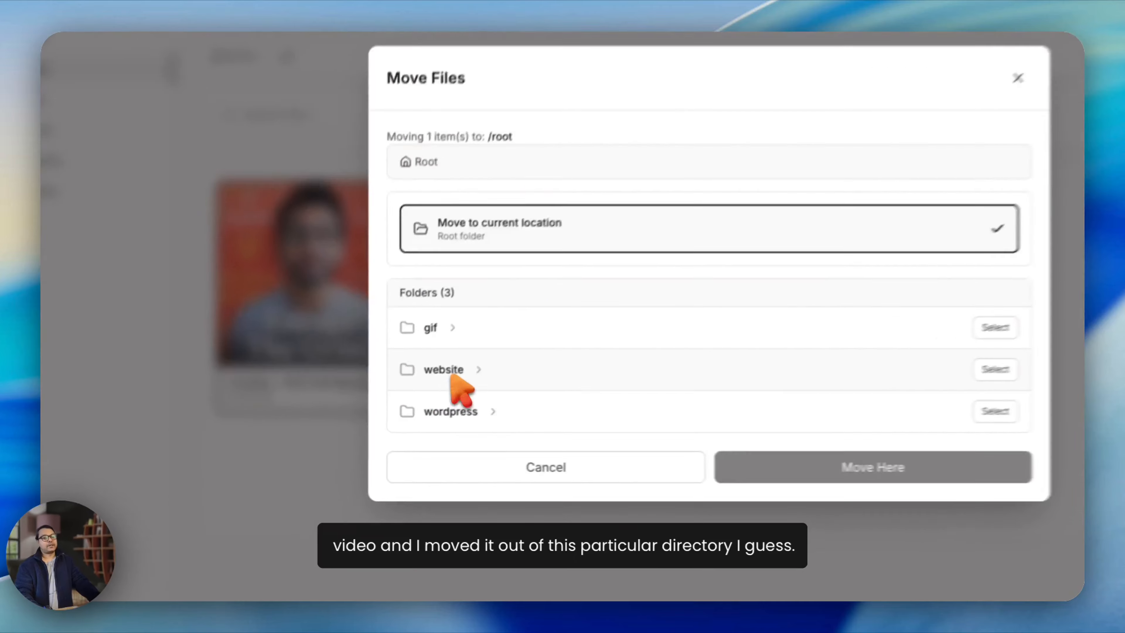
pyautogui.click(380, 415)
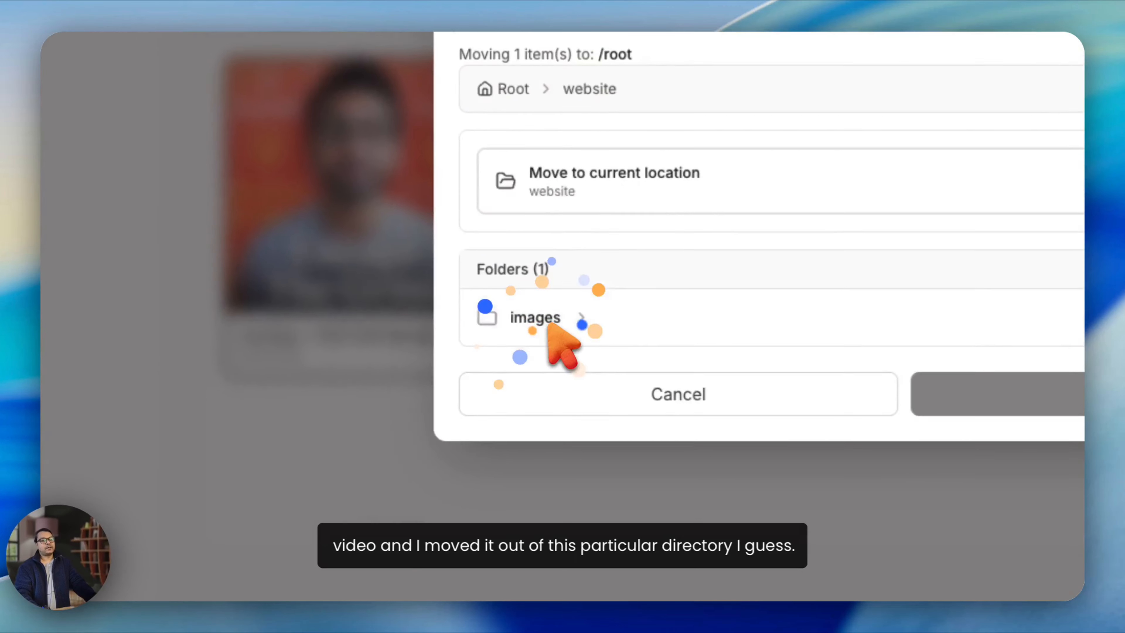
pyautogui.click(379, 443)
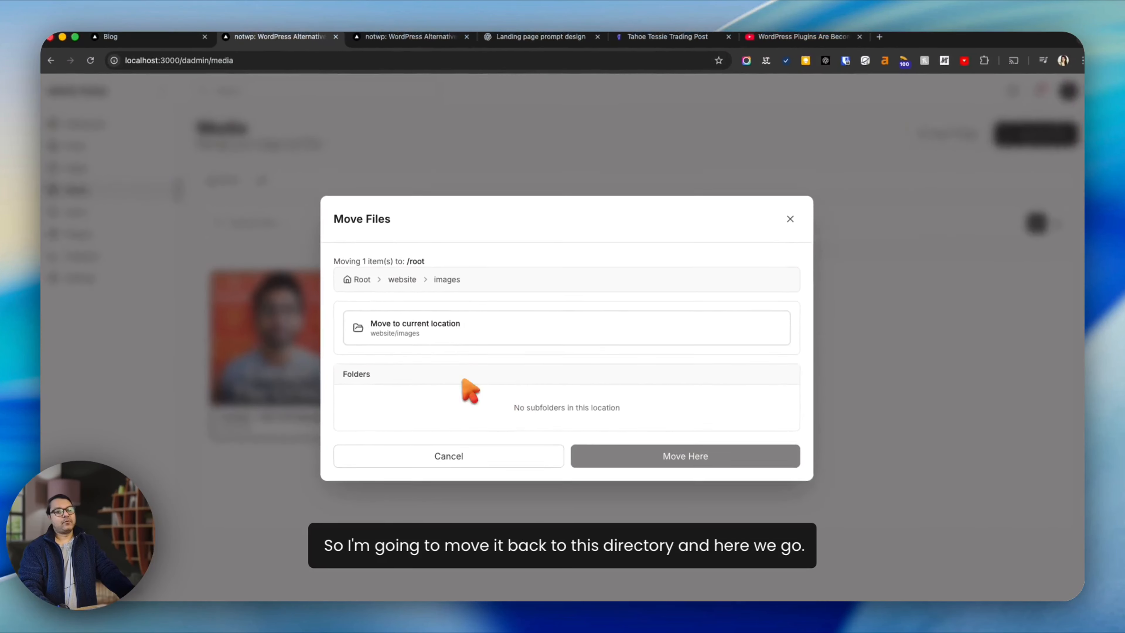
pyautogui.click(655, 161)
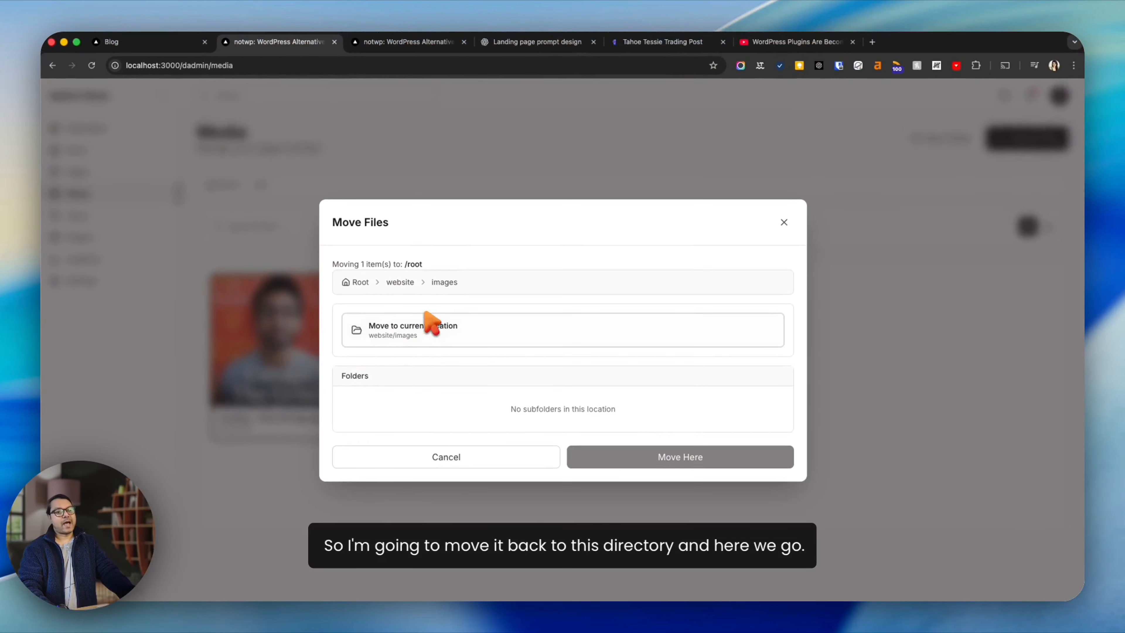
pyautogui.click(694, 458)
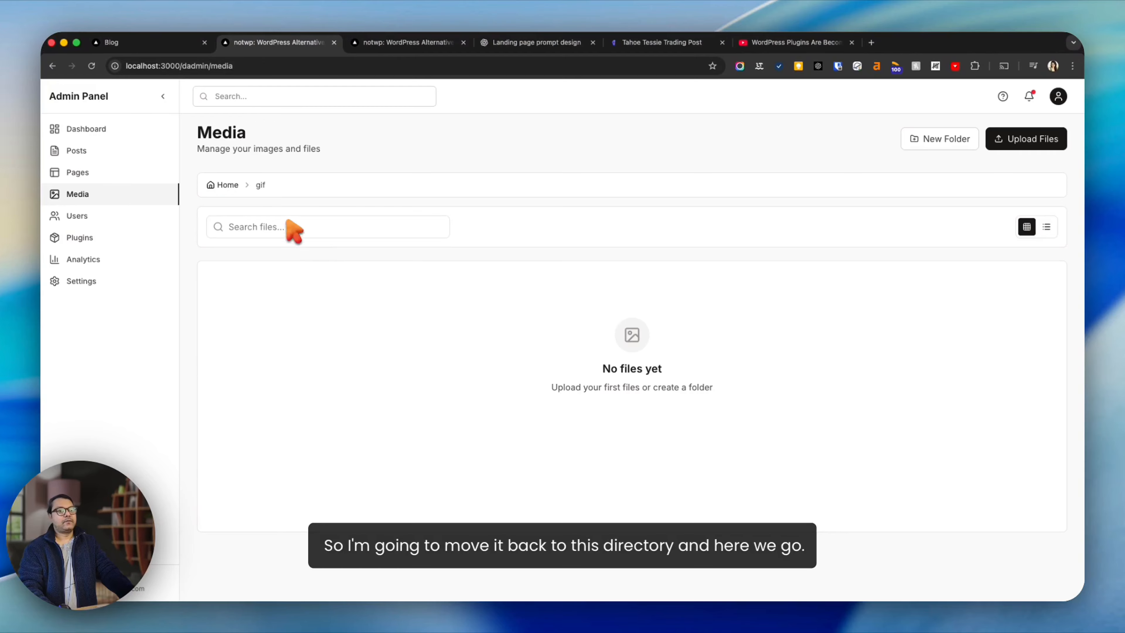
# Check the website/images folder for the moved thumbnail, and go back to the media library's home level.
pyautogui.click(227, 185)
pyautogui.click(409, 297)
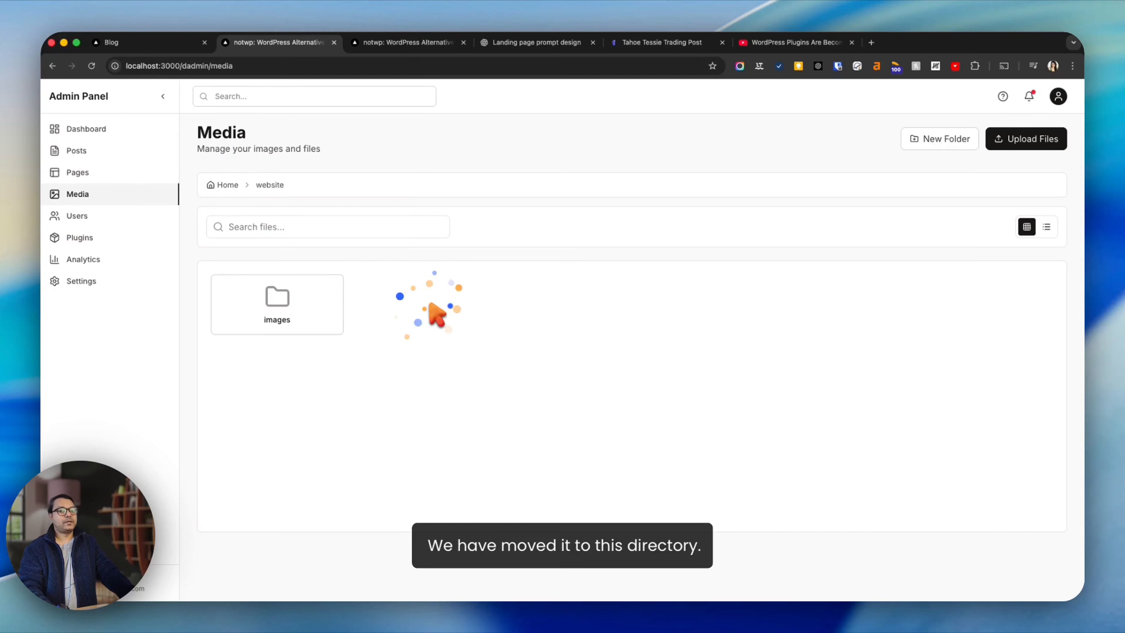
pyautogui.click(326, 299)
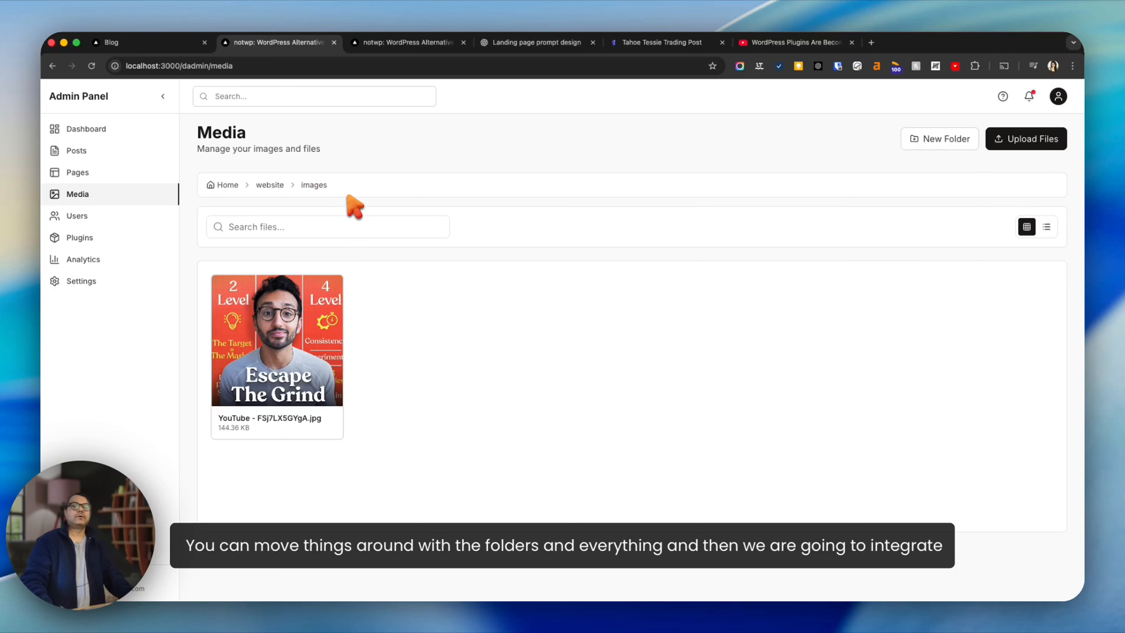
pyautogui.click(270, 185)
pyautogui.click(227, 185)
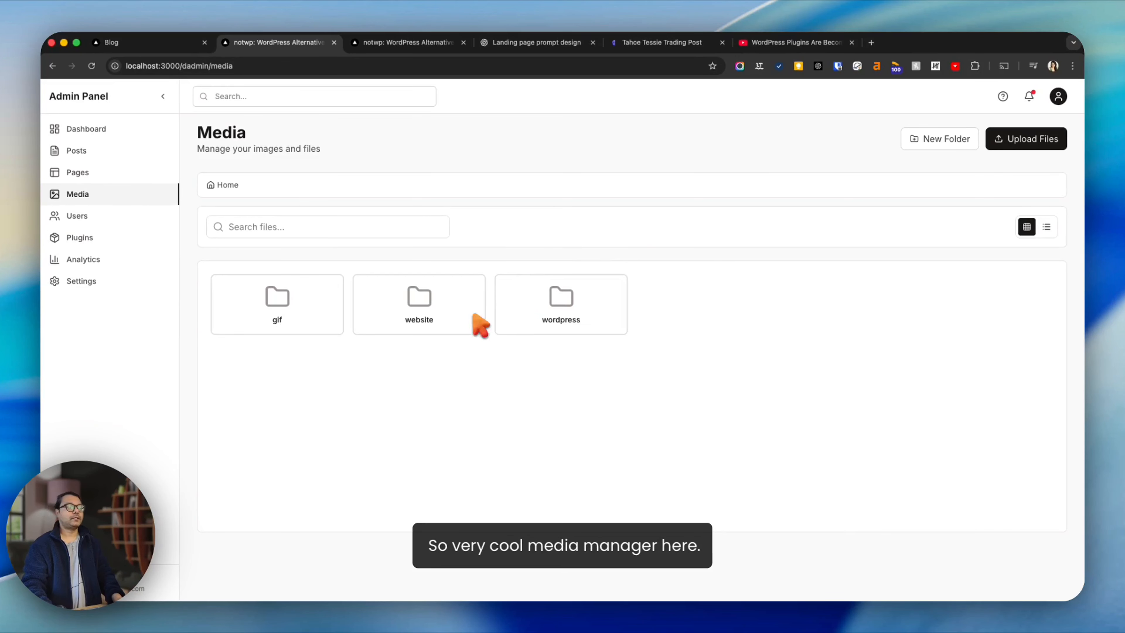
# View the site's user accounts, and look through the plugins offered for the site.
pyautogui.click(77, 216)
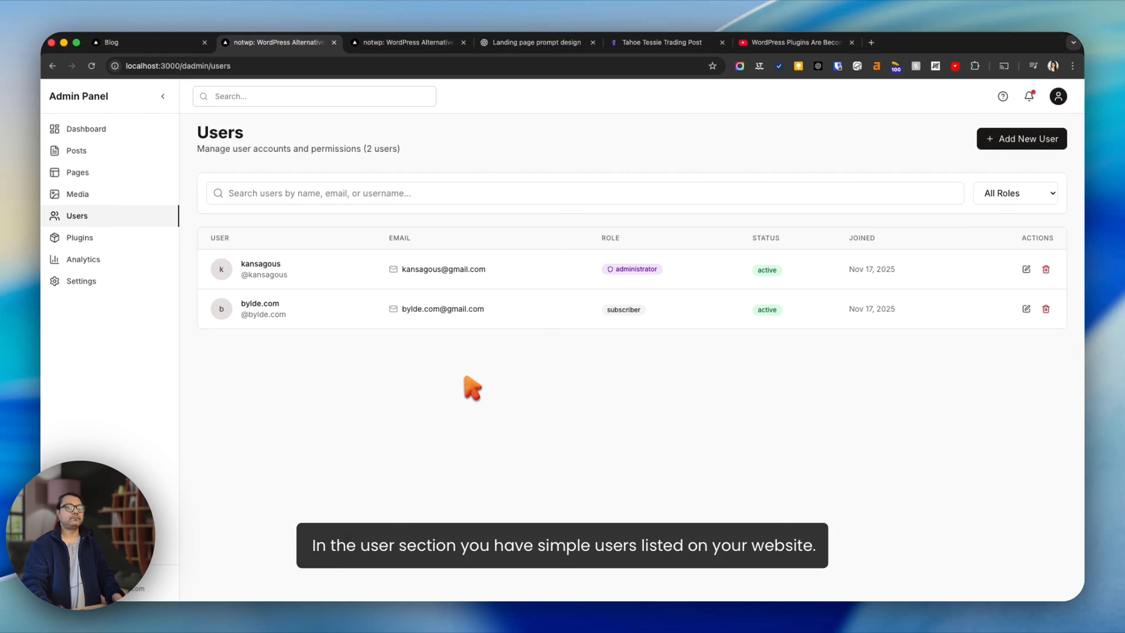
pyautogui.click(107, 238)
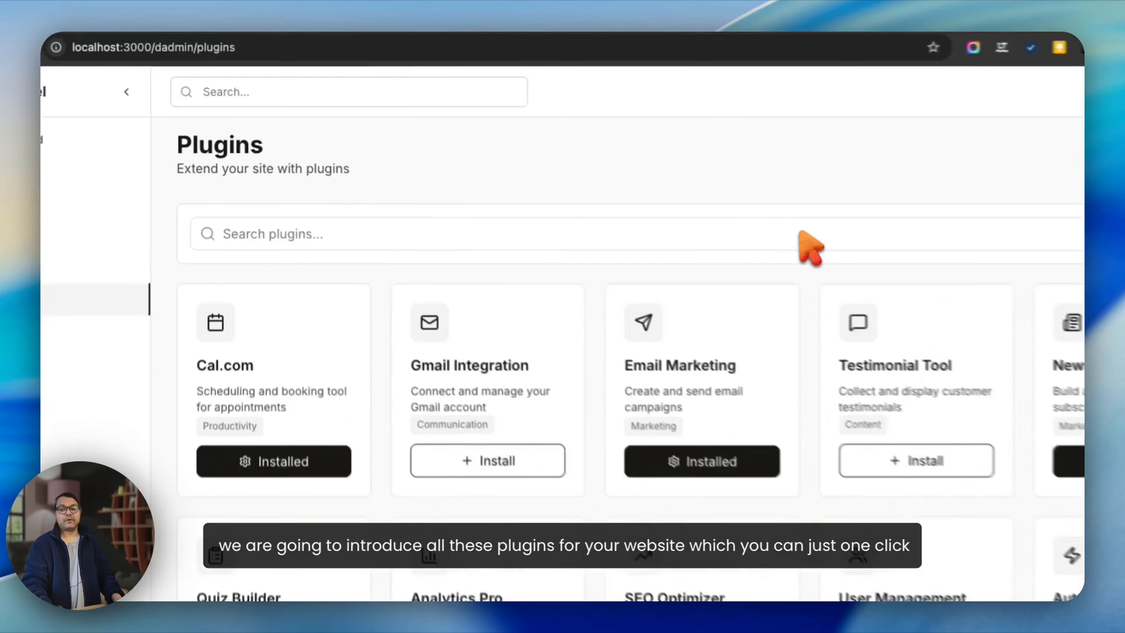
pyautogui.scroll(-2, 692, 192)
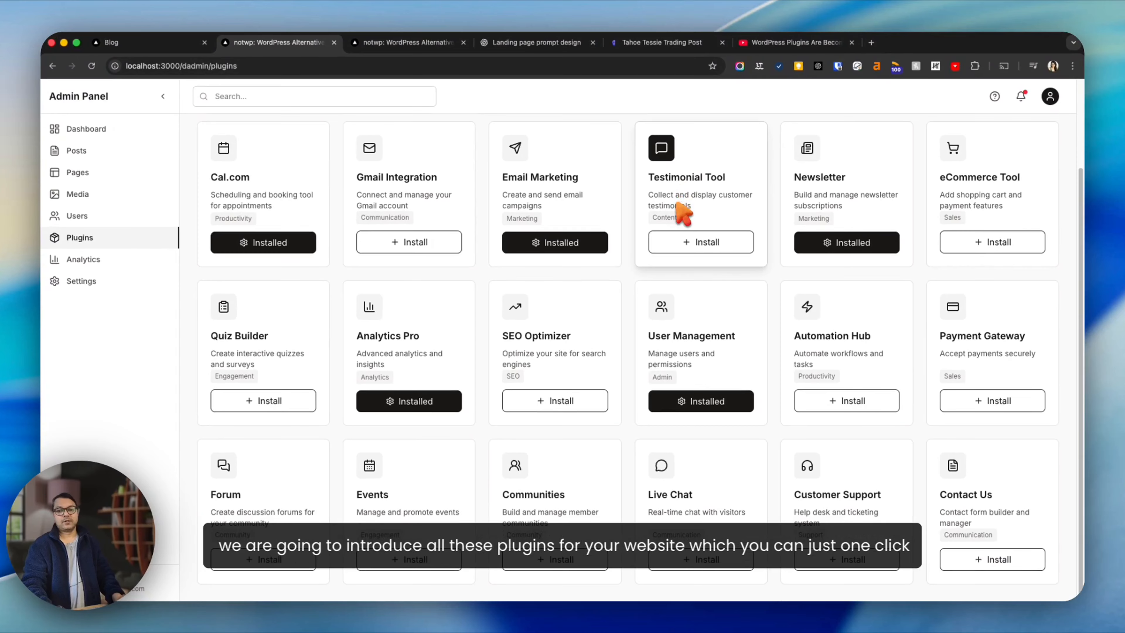
pyautogui.scroll(3, 635, 355)
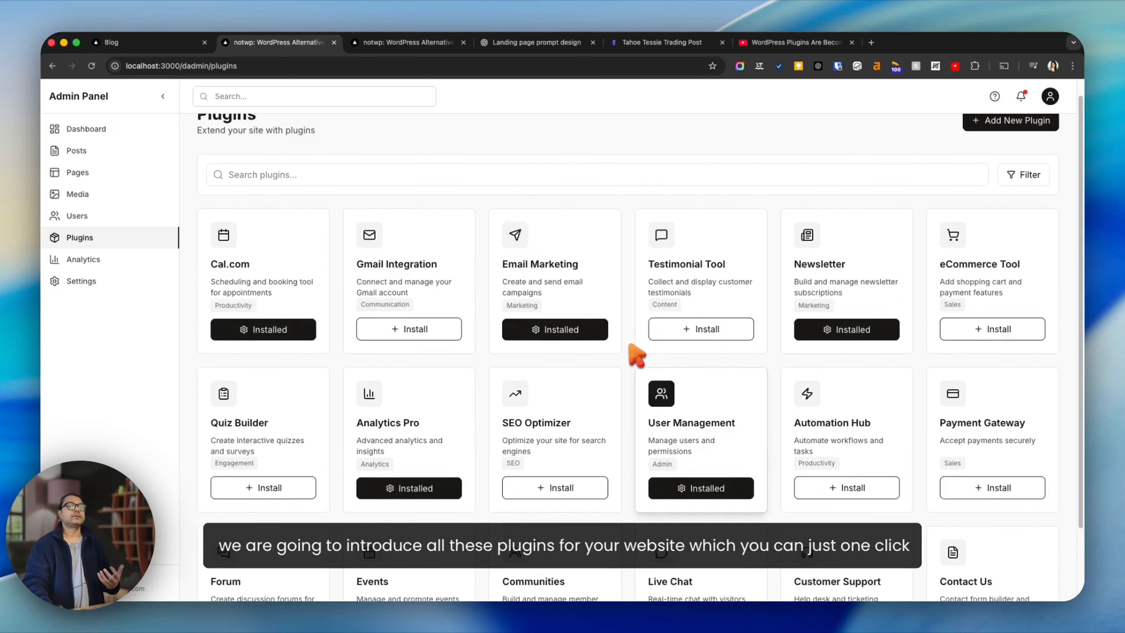